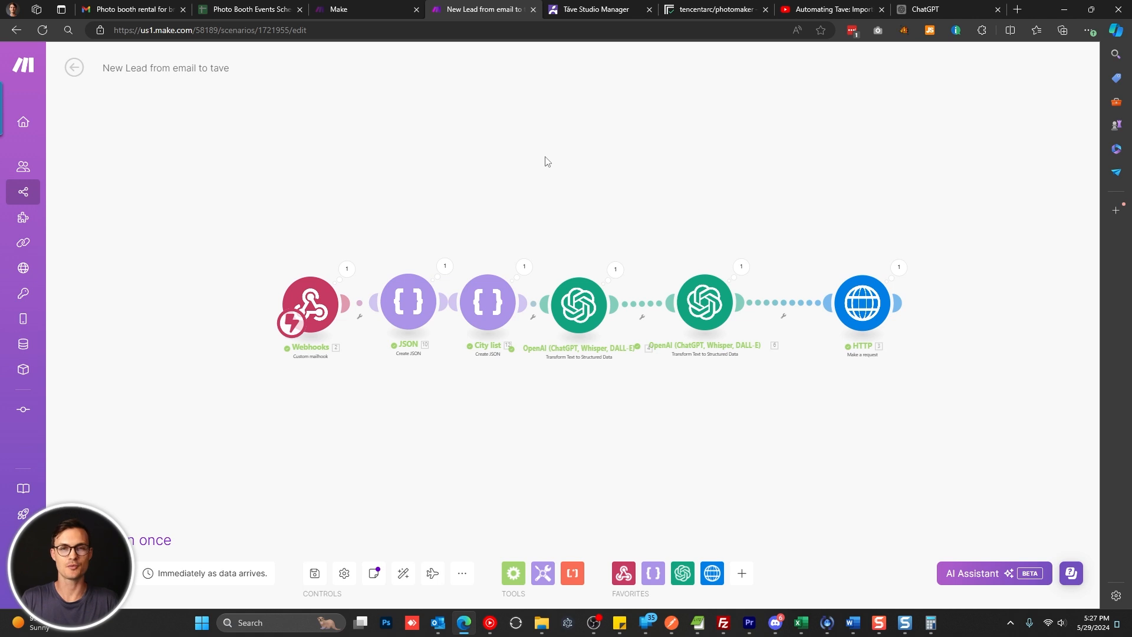
# - Check the available webhook modules, open the scenario's Webhooks trigger settings and highlight its mailhook address
pyautogui.moveTo(380, 252); pyautogui.dragTo(361, 248)
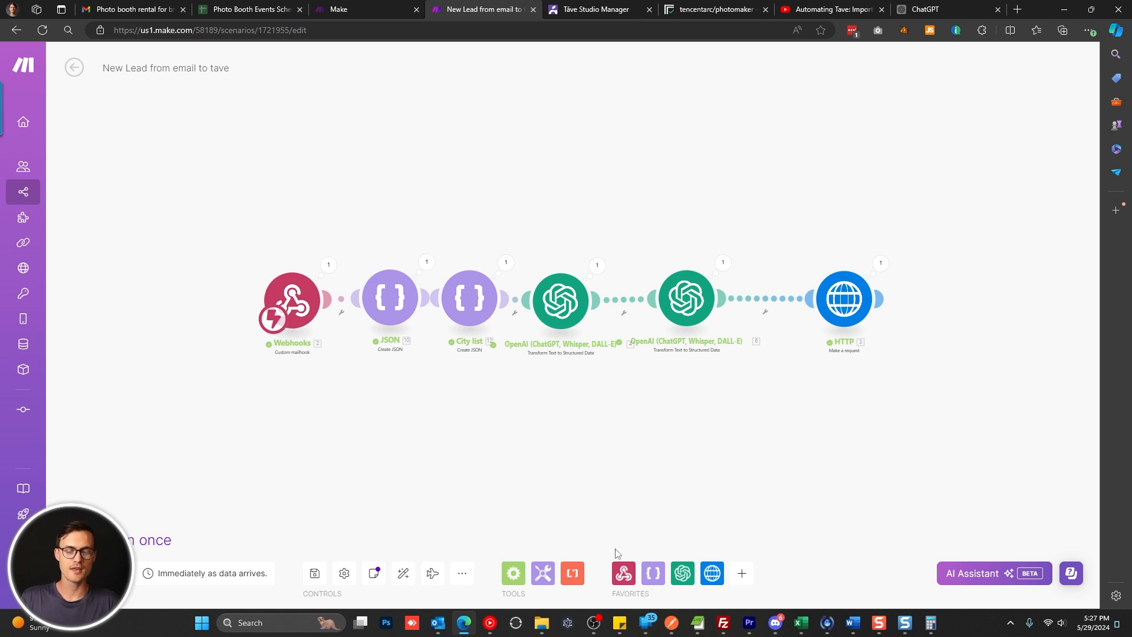
pyautogui.click(624, 572)
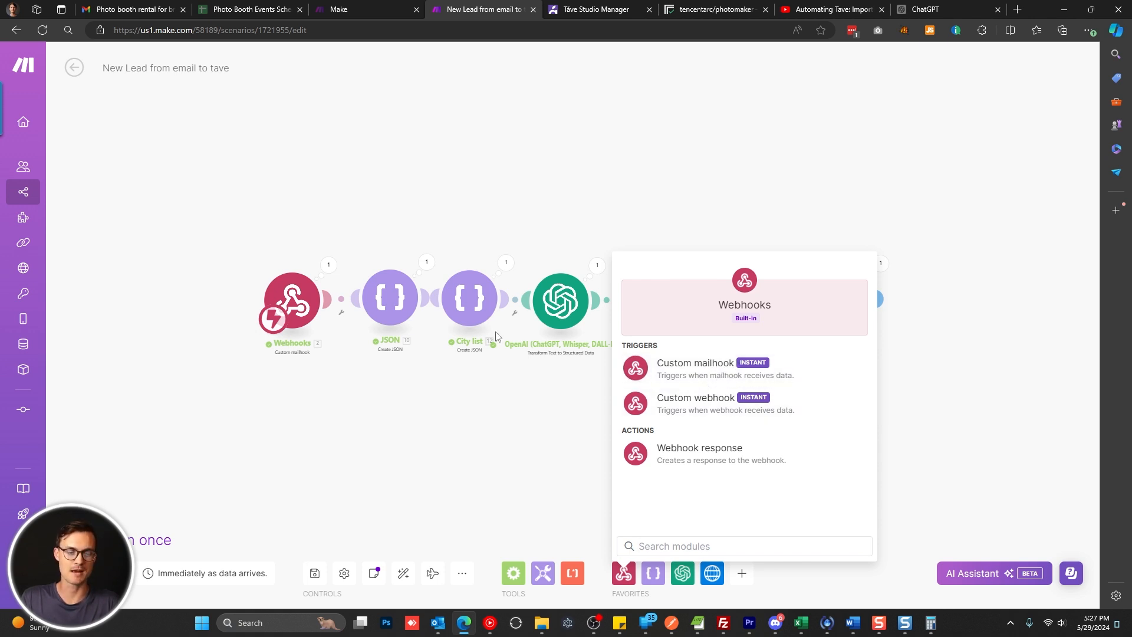
pyautogui.click(292, 298)
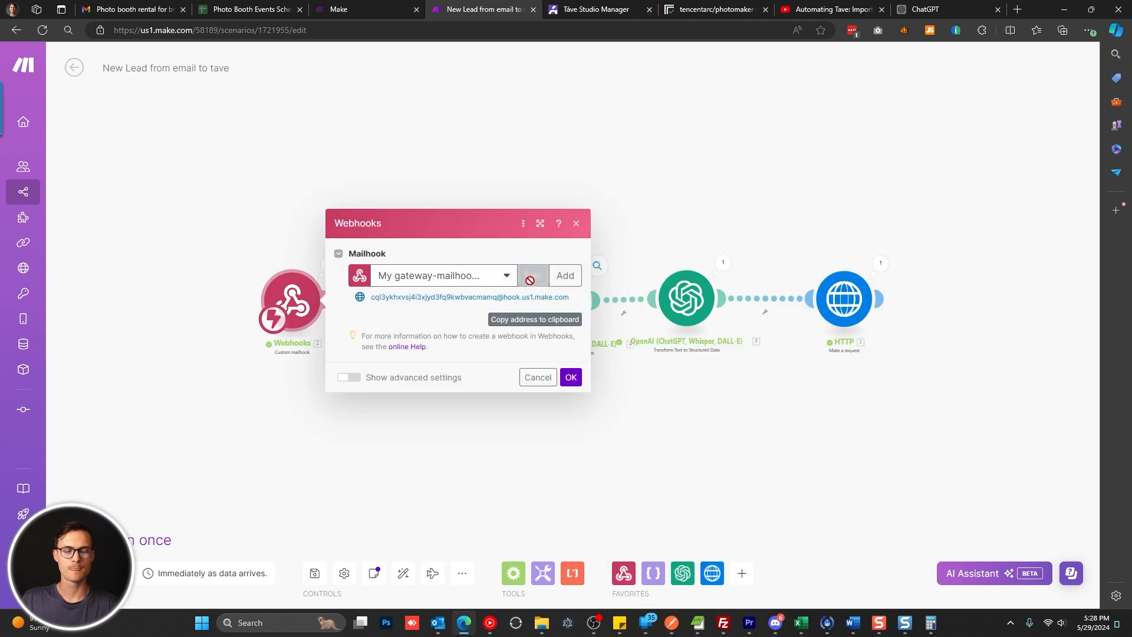
pyautogui.click(489, 299)
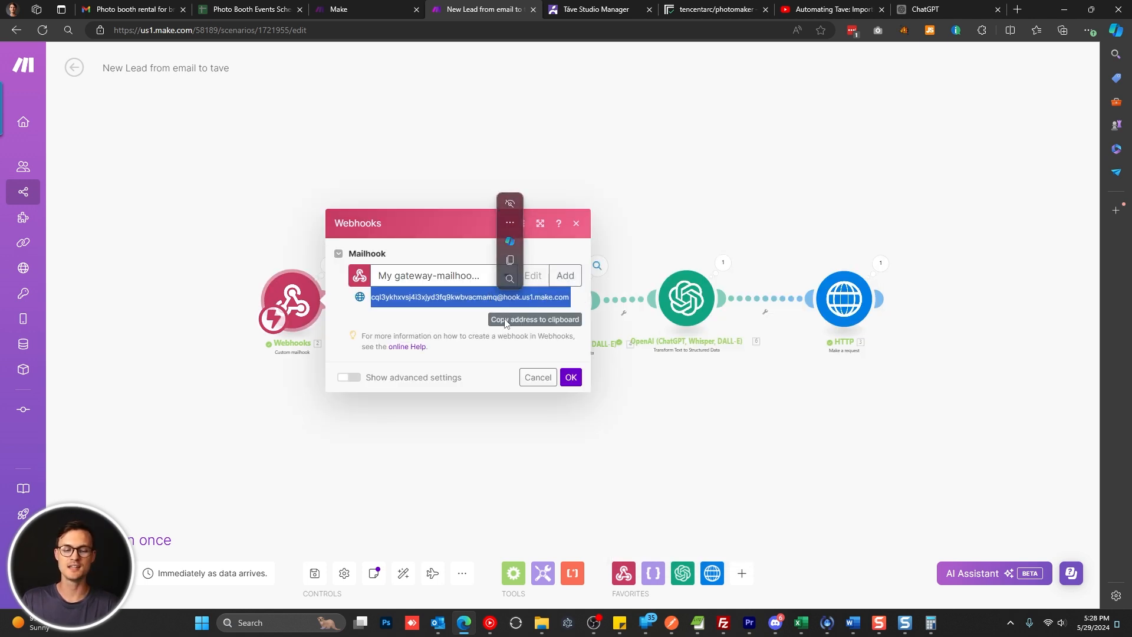
pyautogui.click(505, 324)
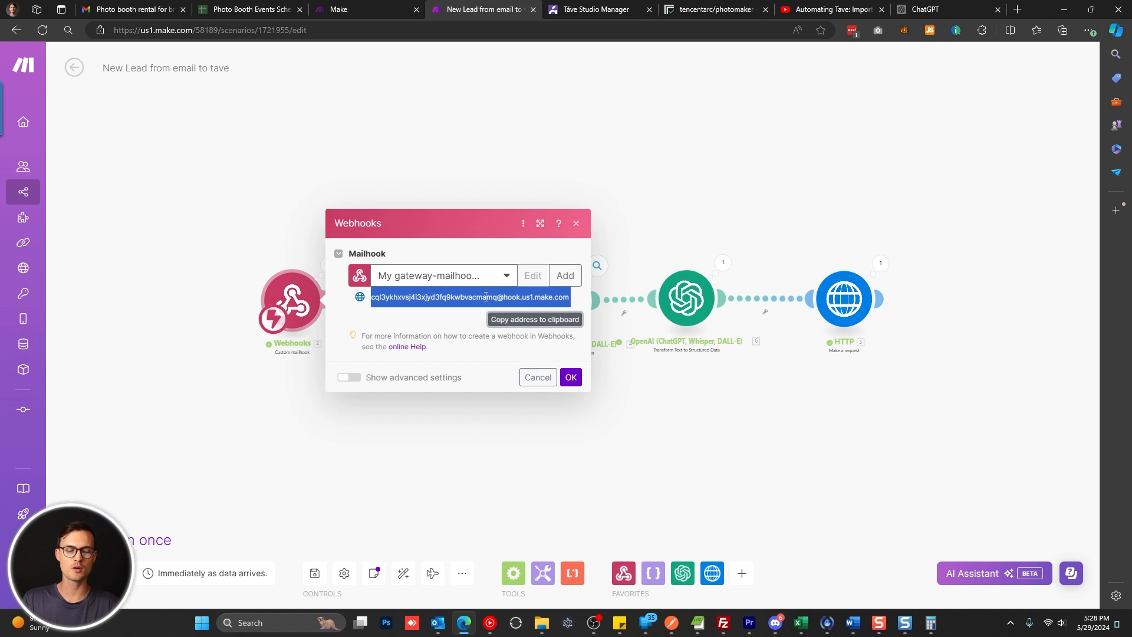
pyautogui.click(486, 297)
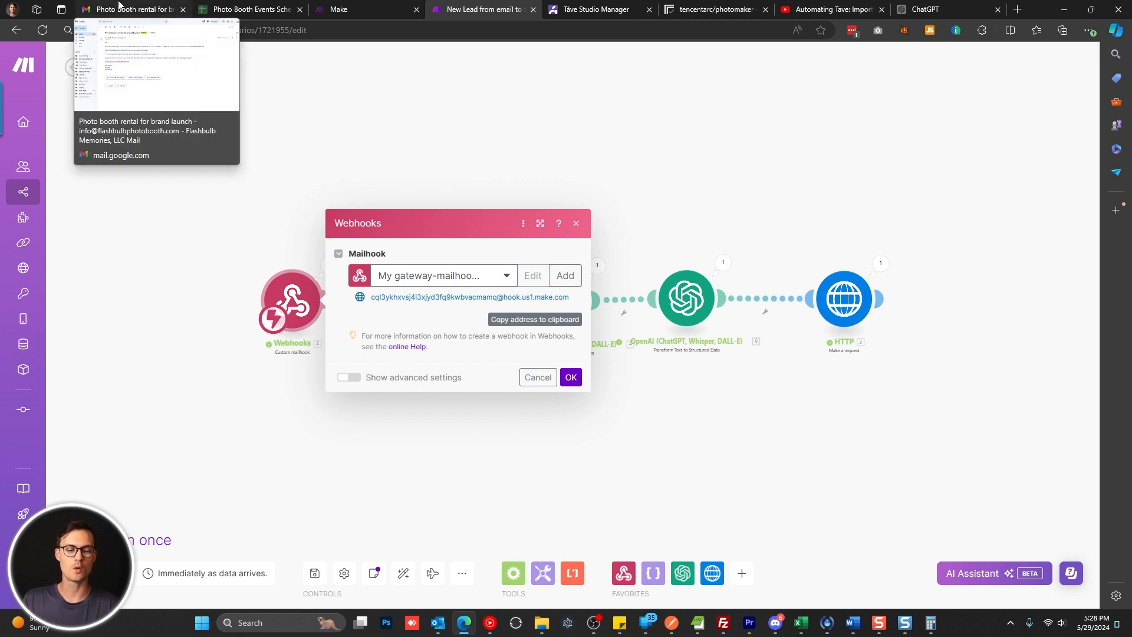
pyautogui.click(120, 7)
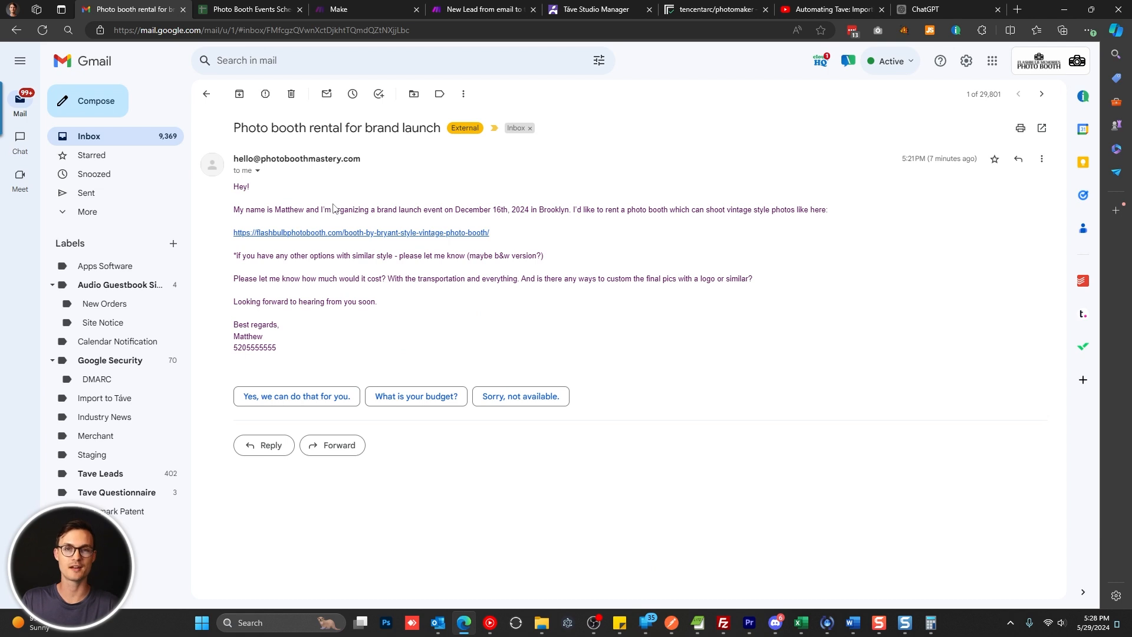
pyautogui.click(348, 445)
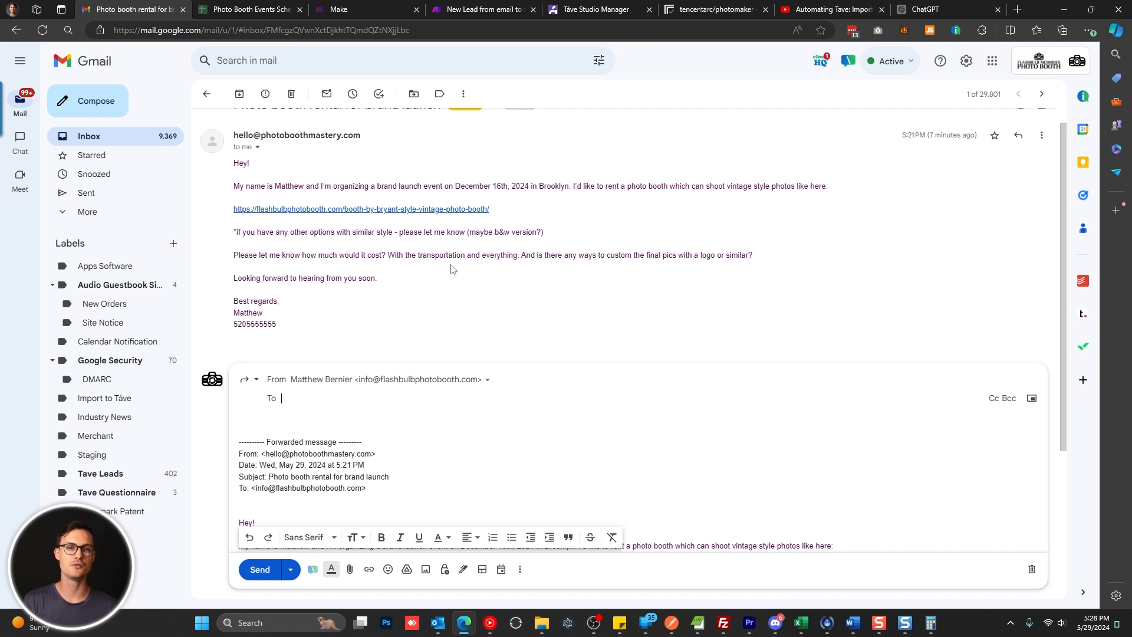
pyautogui.write('tave new')
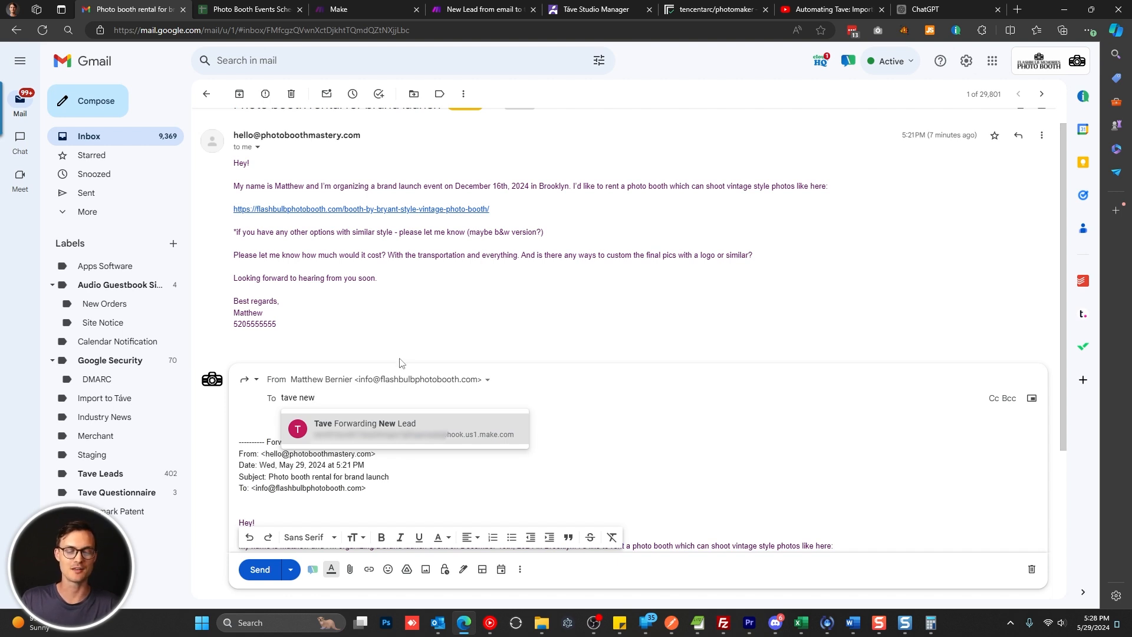
# - Switch back to the Make scenario, dismiss the mailhook settings and shift the Webhooks module slightly away from the JSON module
pyautogui.moveTo(493, 5)
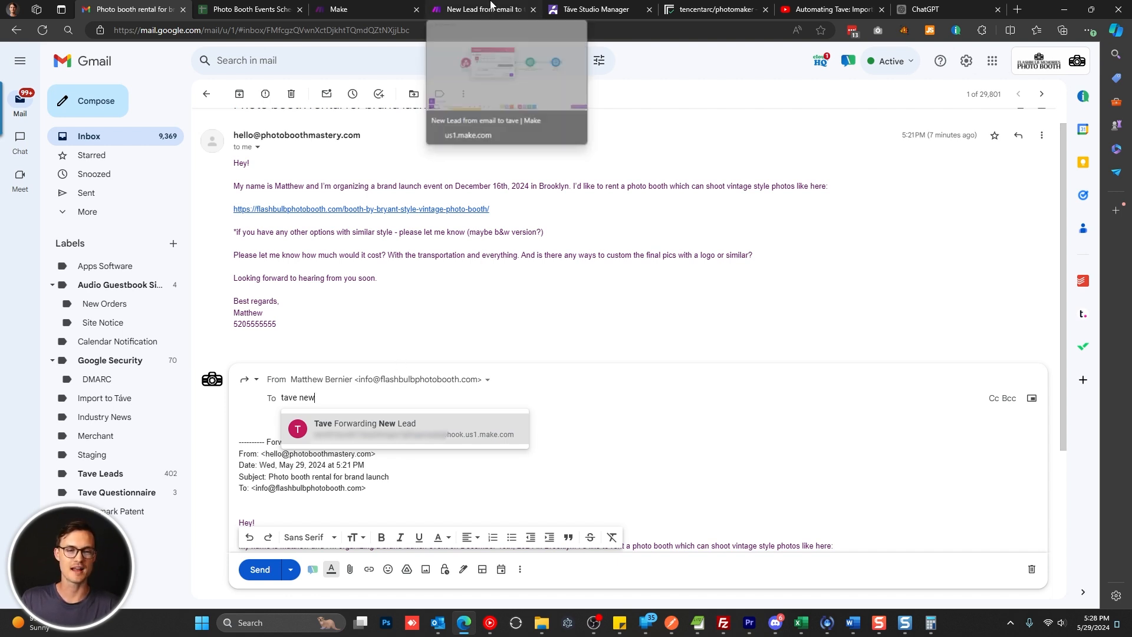
pyautogui.click(492, 5)
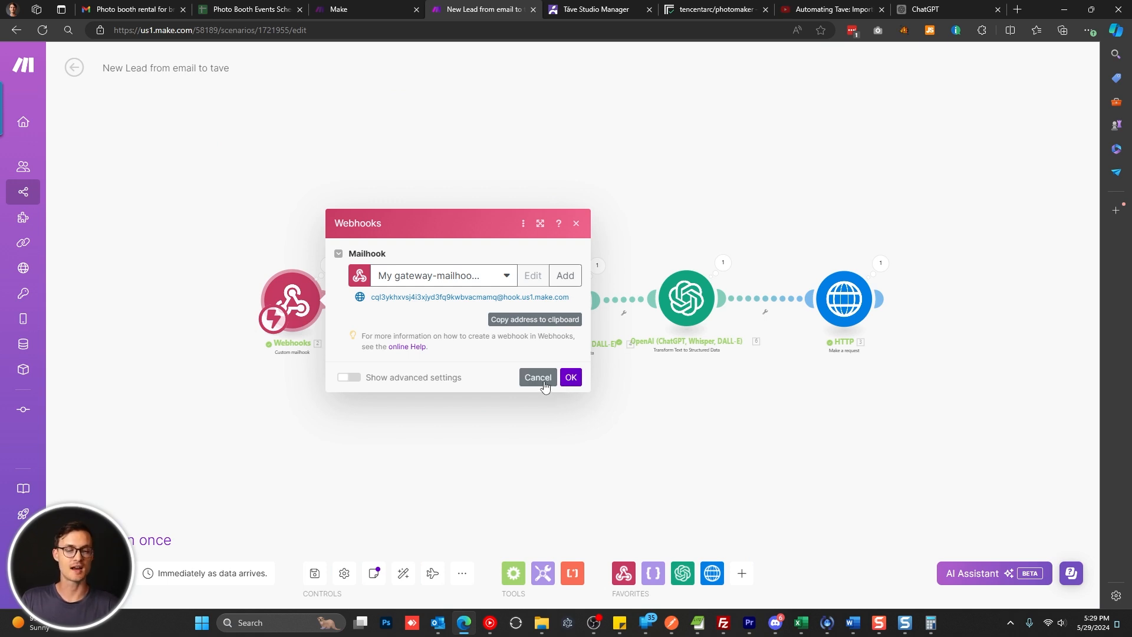
pyautogui.click(538, 377)
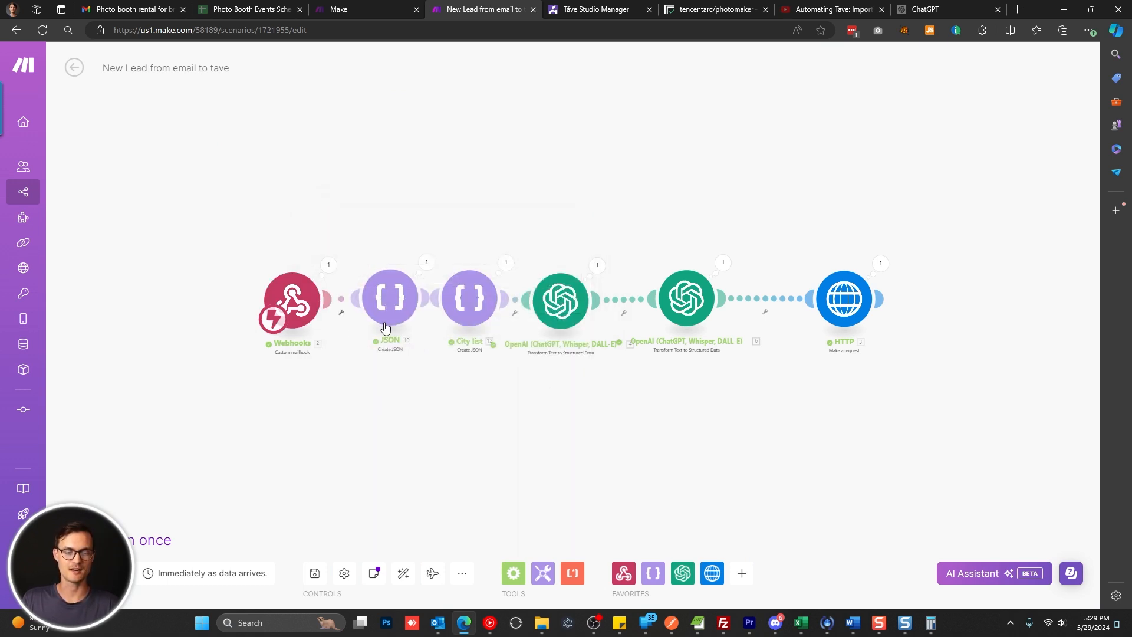
pyautogui.moveTo(297, 300); pyautogui.dragTo(285, 300)
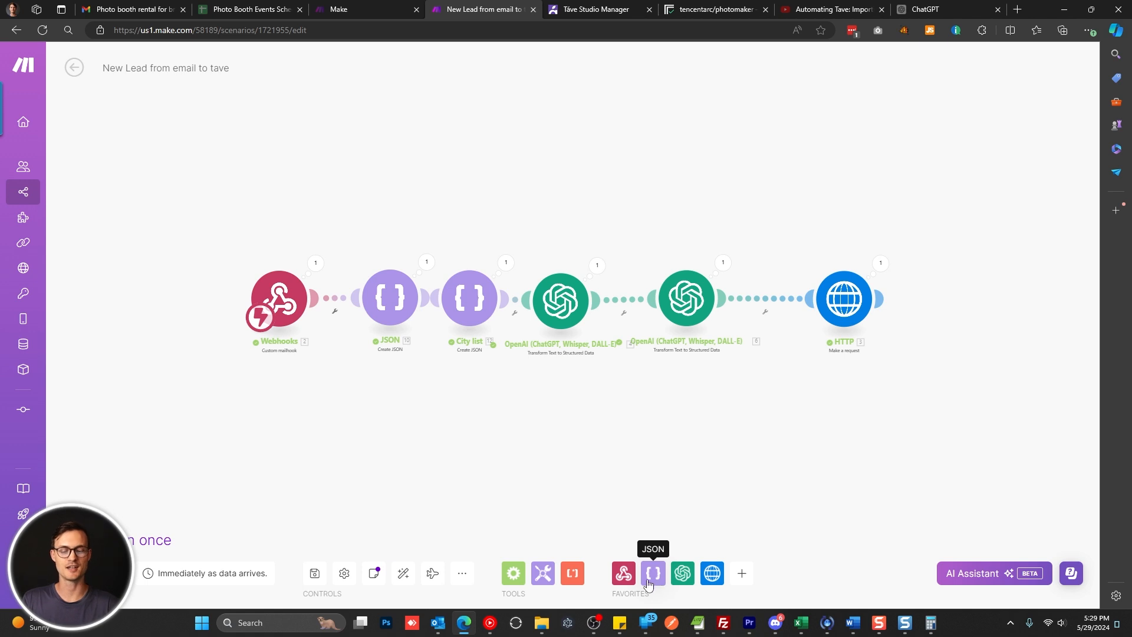
# - Open the first JSON module and examine its full list of event types, from activation to welcome party
pyautogui.click(408, 301)
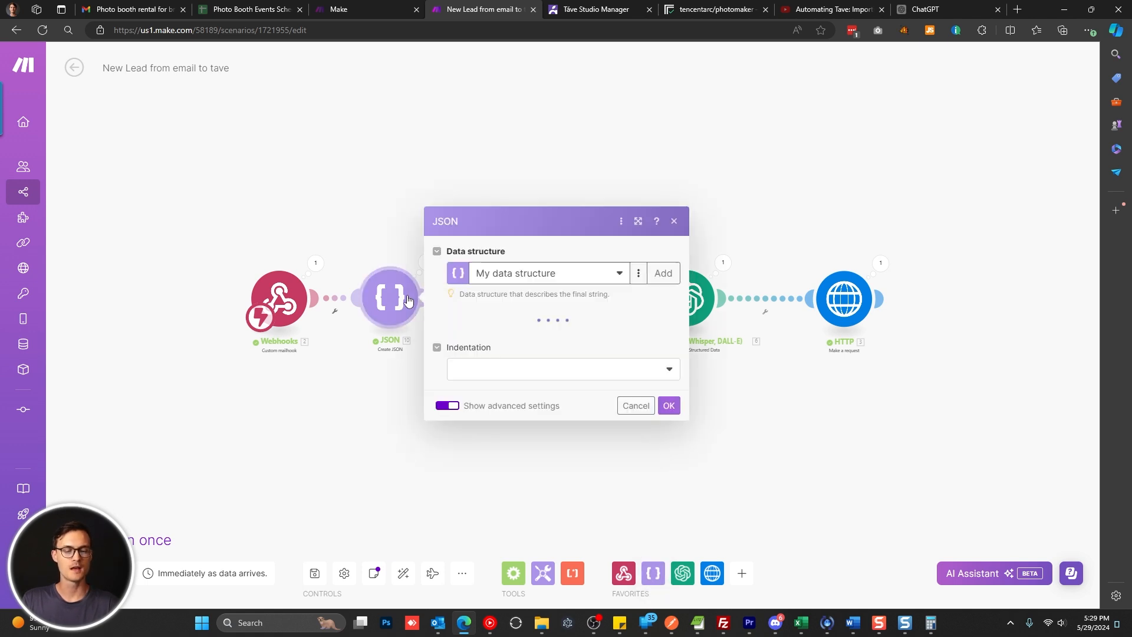
pyautogui.click(544, 202)
pyautogui.scroll(-4, 543, 198)
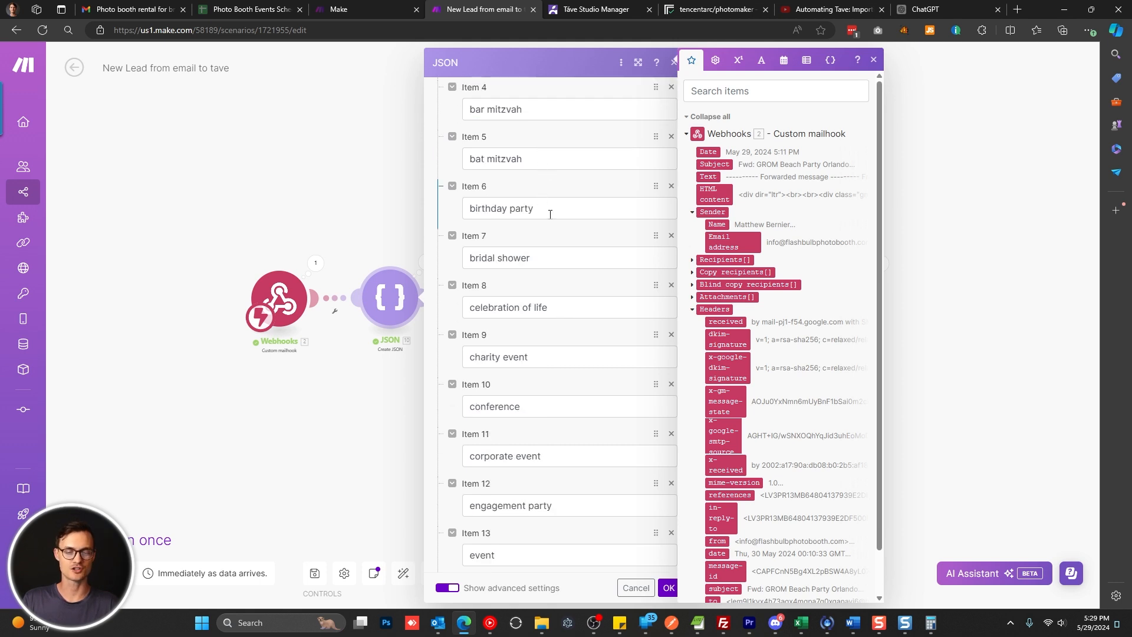
pyautogui.scroll(-4, 554, 313)
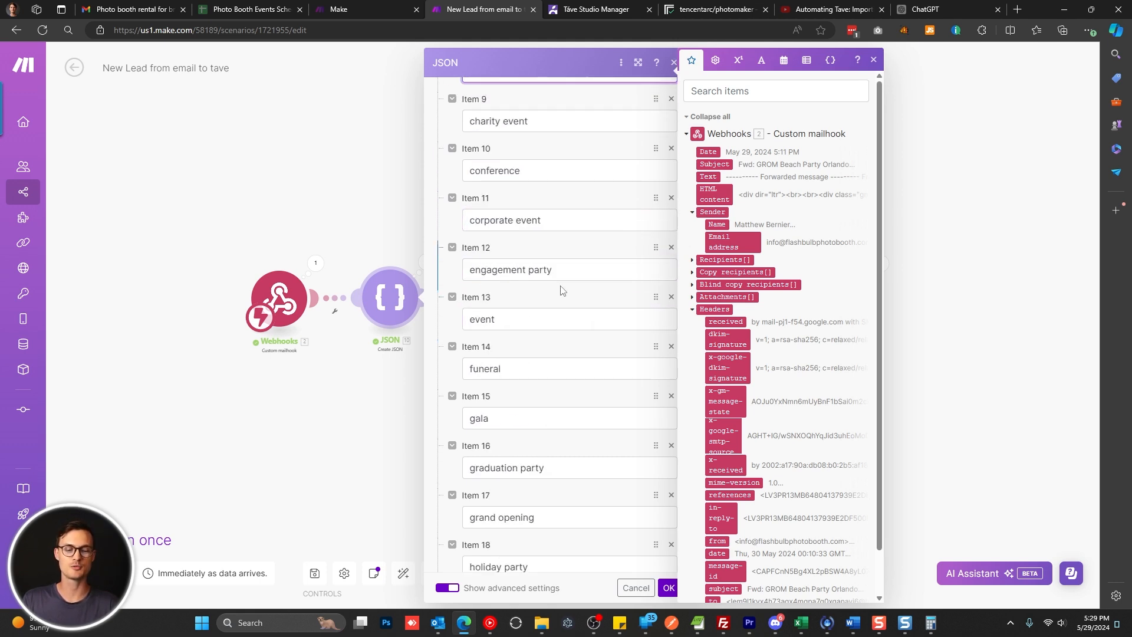
pyautogui.scroll(-6, 559, 322)
pyautogui.scroll(-2, 559, 331)
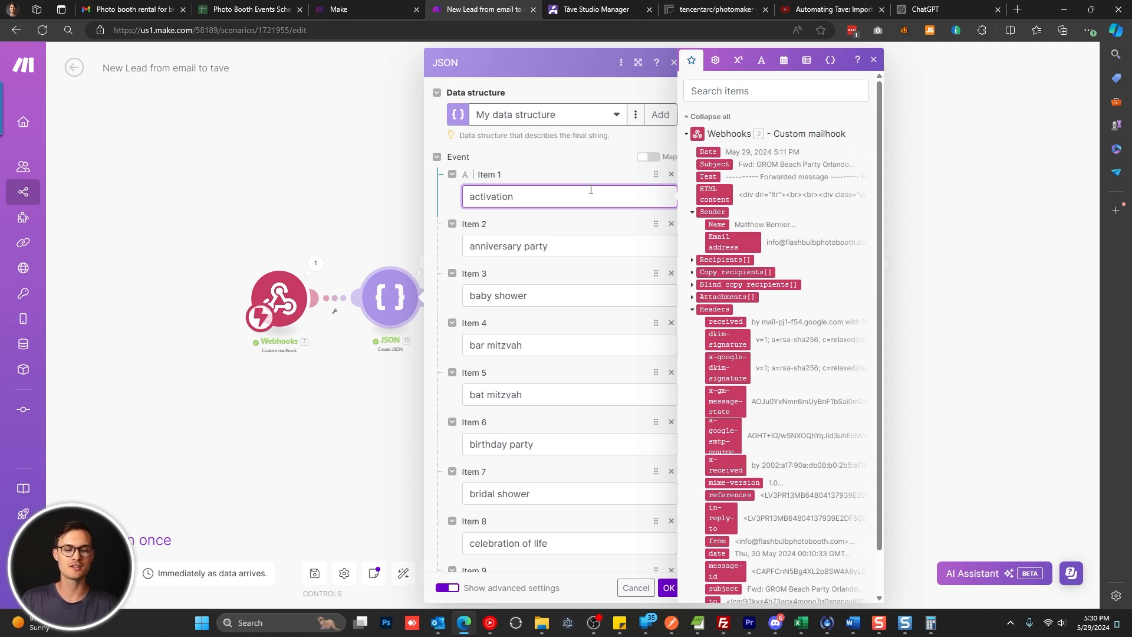
pyautogui.scroll(-15, 591, 190)
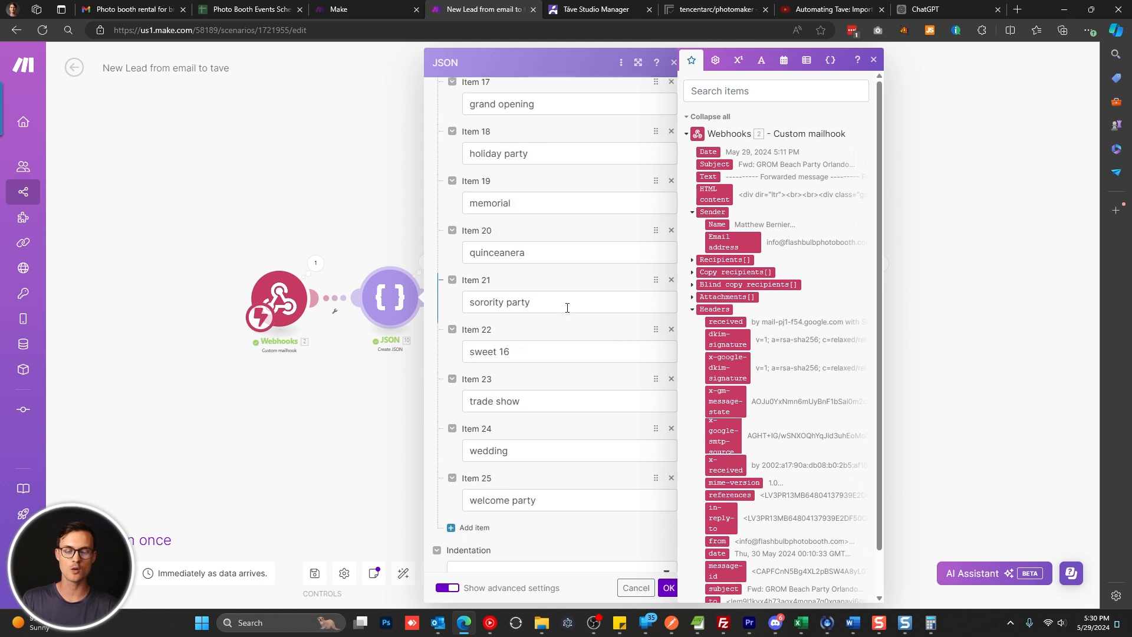
pyautogui.scroll(16, 501, 412)
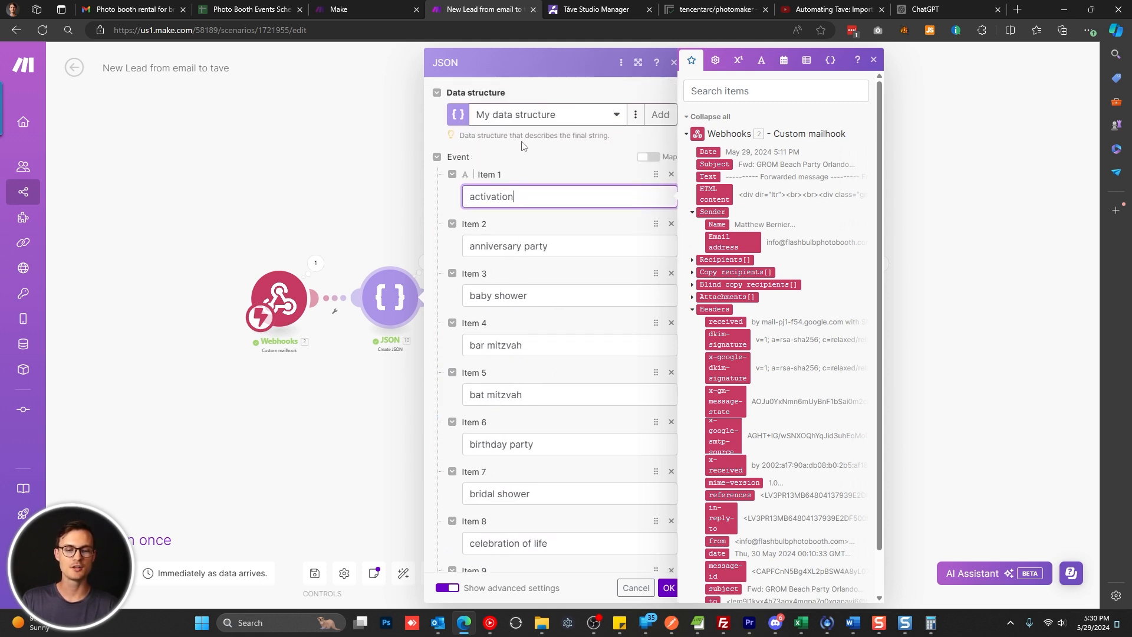
# - View the data structures available to the first JSON module and close its settings without saving
pyautogui.click(531, 114)
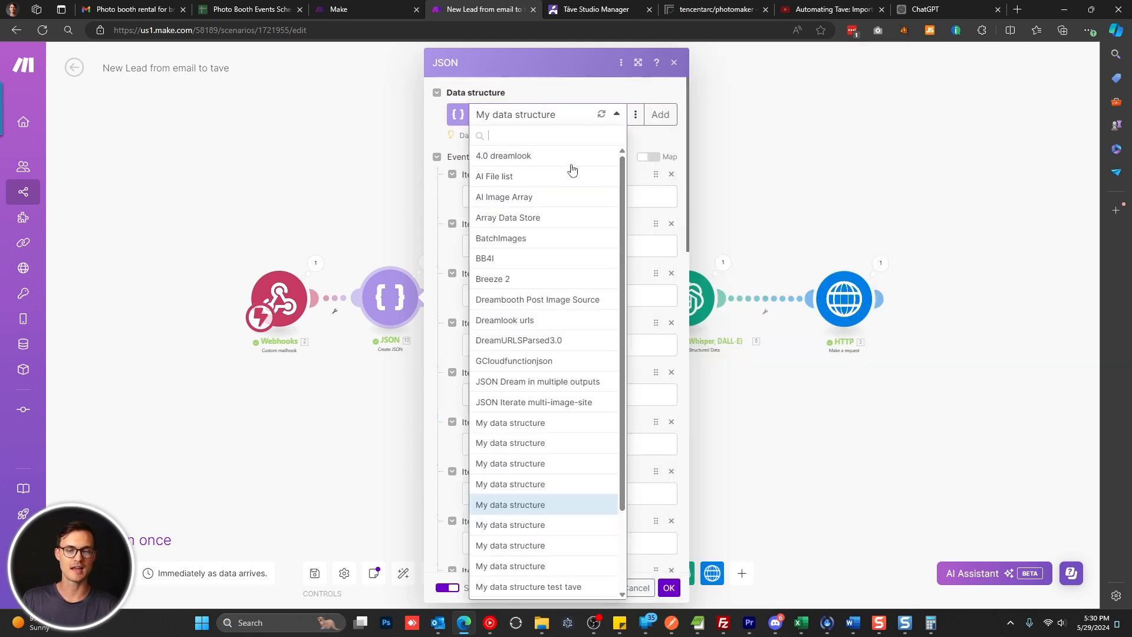
pyautogui.click(635, 102)
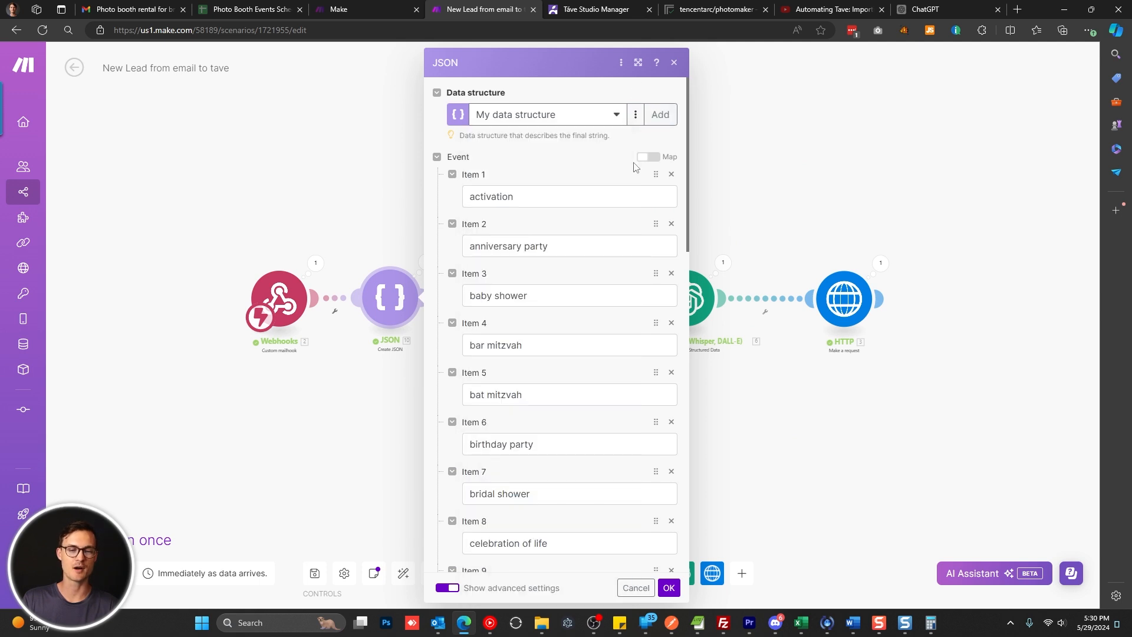
pyautogui.click(636, 587)
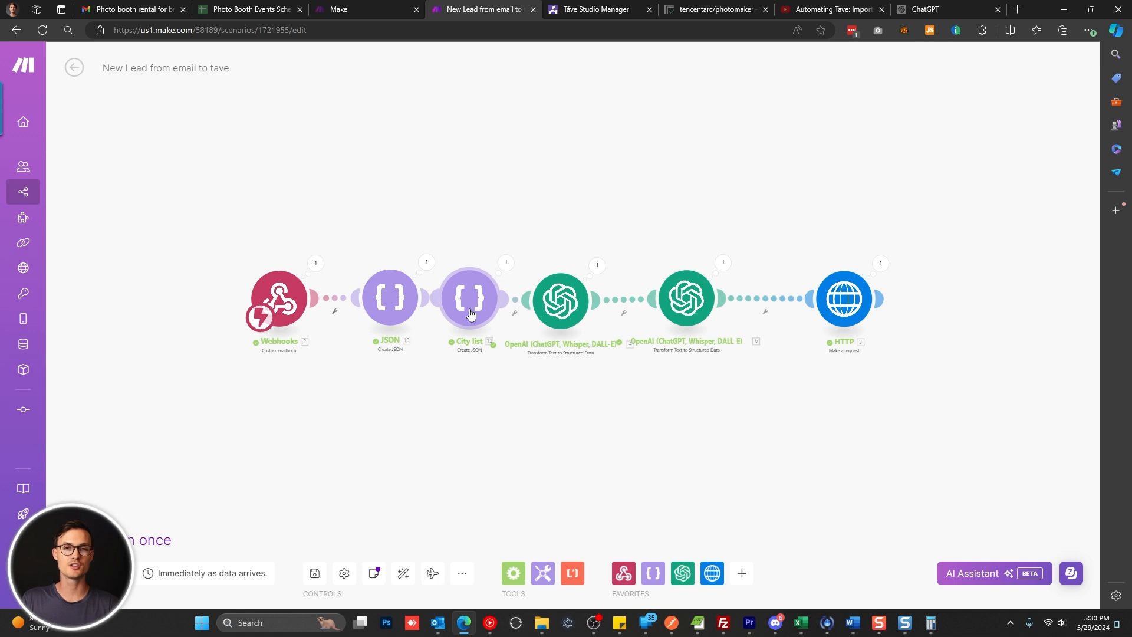
# - Open the City list JSON module, examine its city items from Atlanta to Other (not listed), and close its settings
pyautogui.click(470, 313)
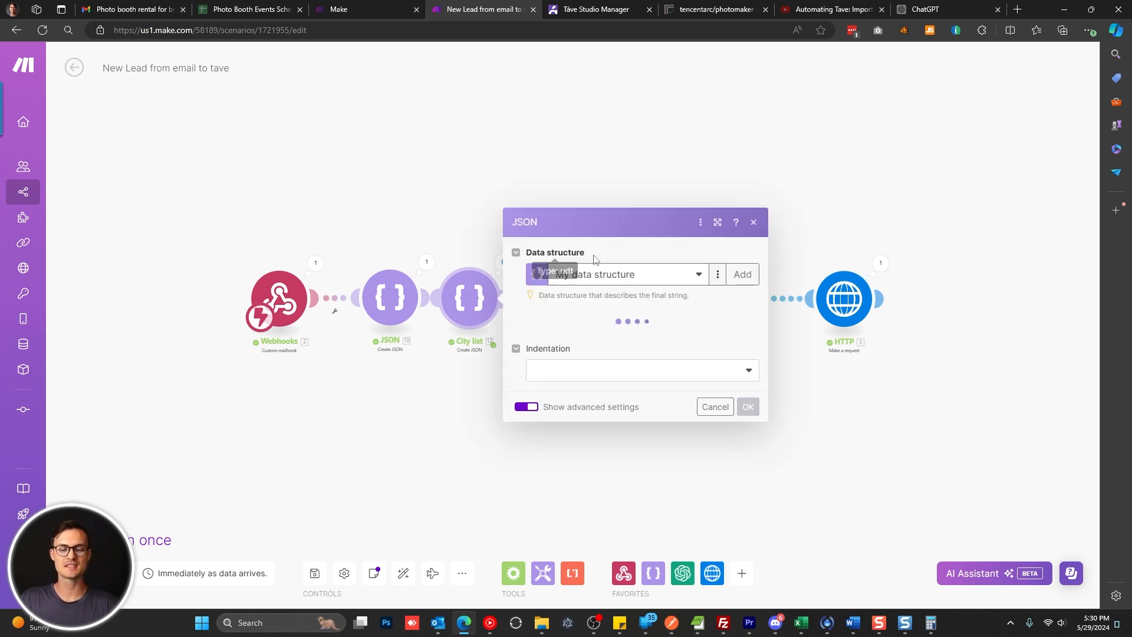
pyautogui.click(625, 196)
pyautogui.click(627, 246)
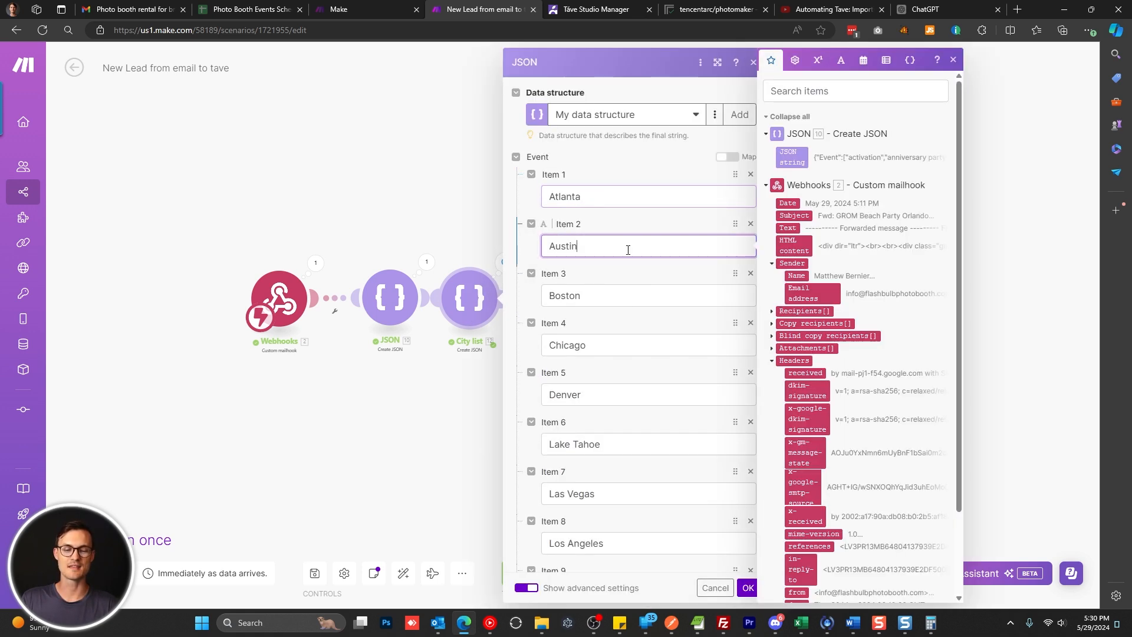
pyautogui.click(630, 303)
pyautogui.click(648, 347)
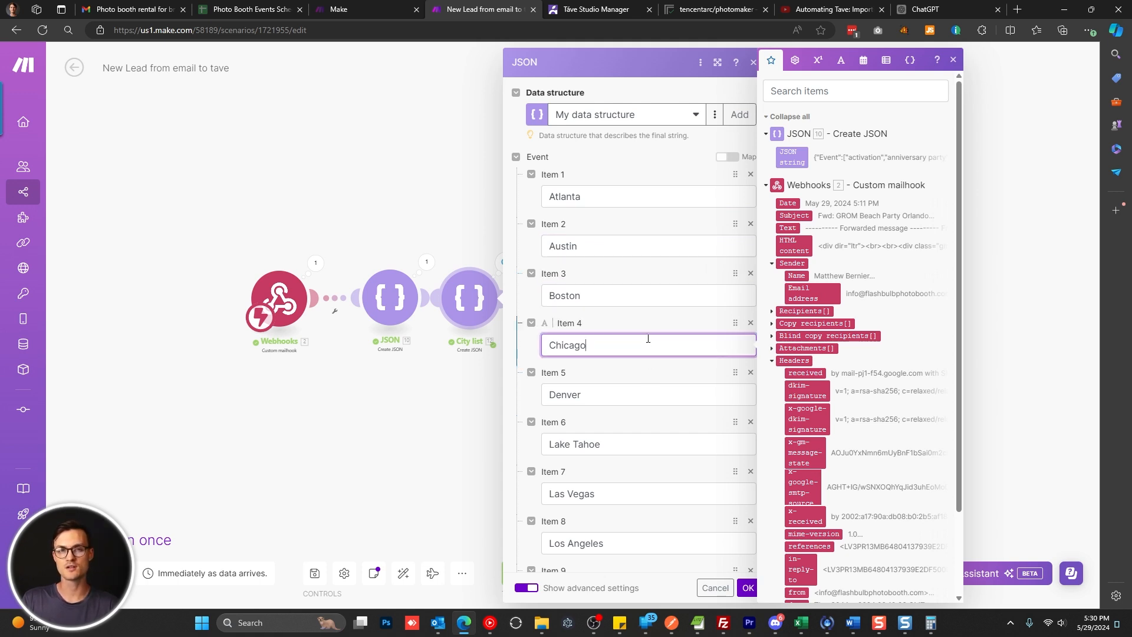
pyautogui.click(628, 239)
pyautogui.click(620, 197)
pyautogui.click(620, 239)
pyautogui.click(620, 197)
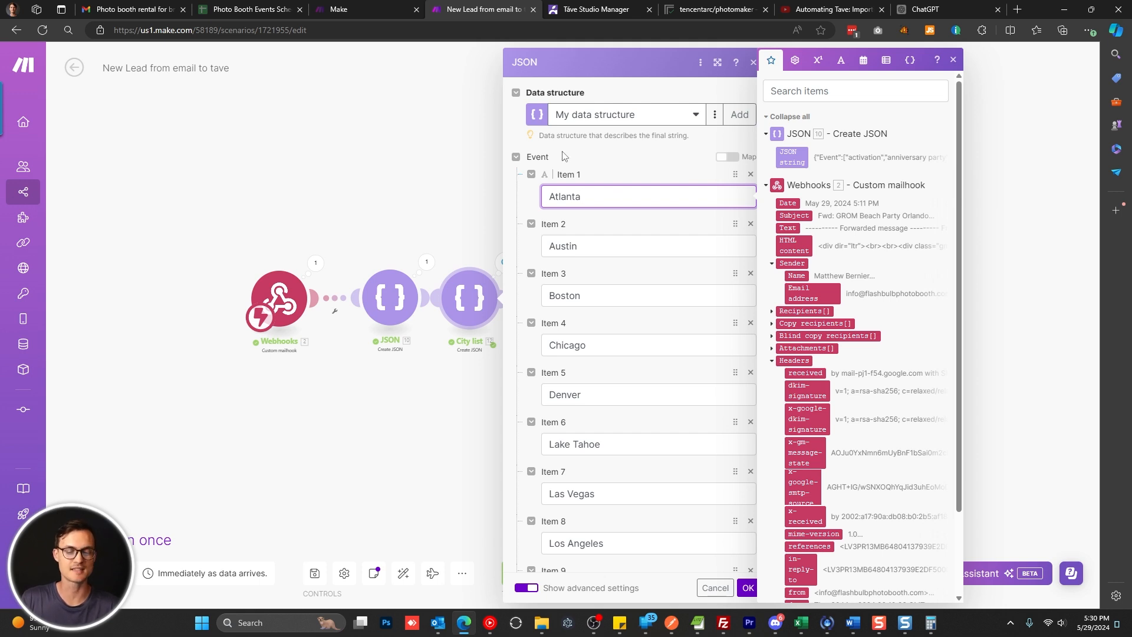
pyautogui.scroll(-8, 608, 222)
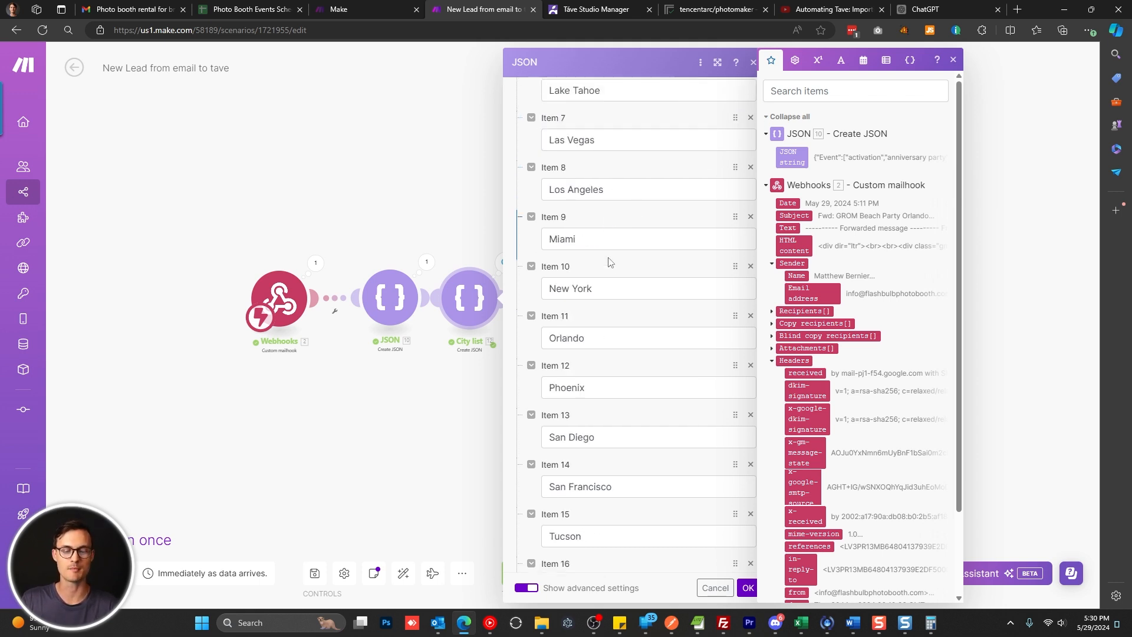
pyautogui.click(625, 387)
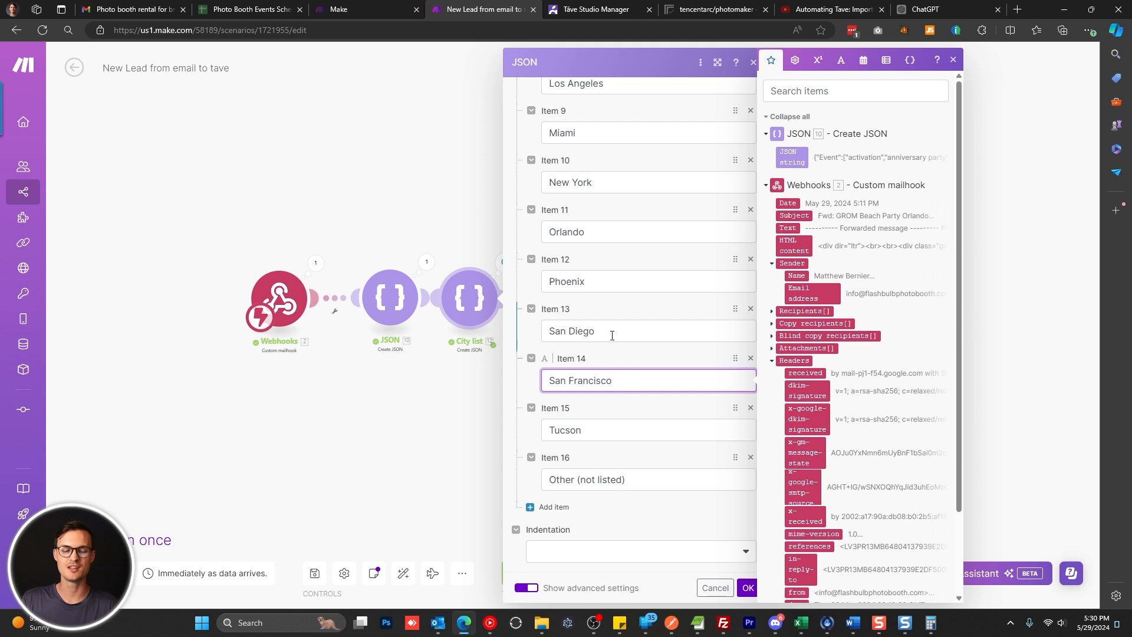
pyautogui.scroll(8, 608, 196)
pyautogui.click(608, 195)
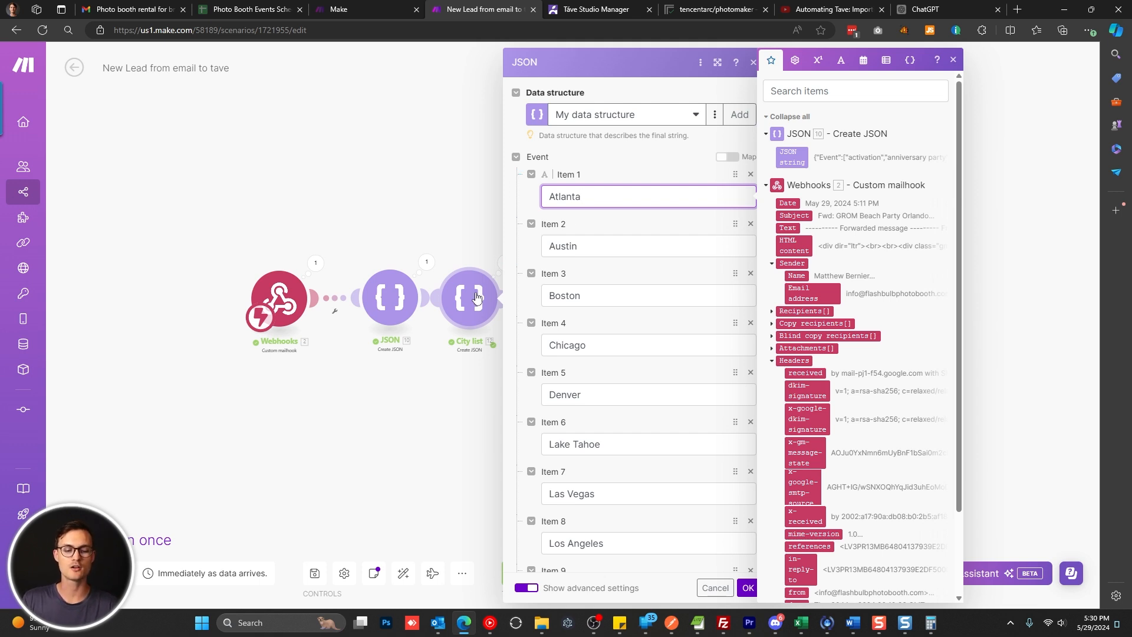
pyautogui.click(465, 201)
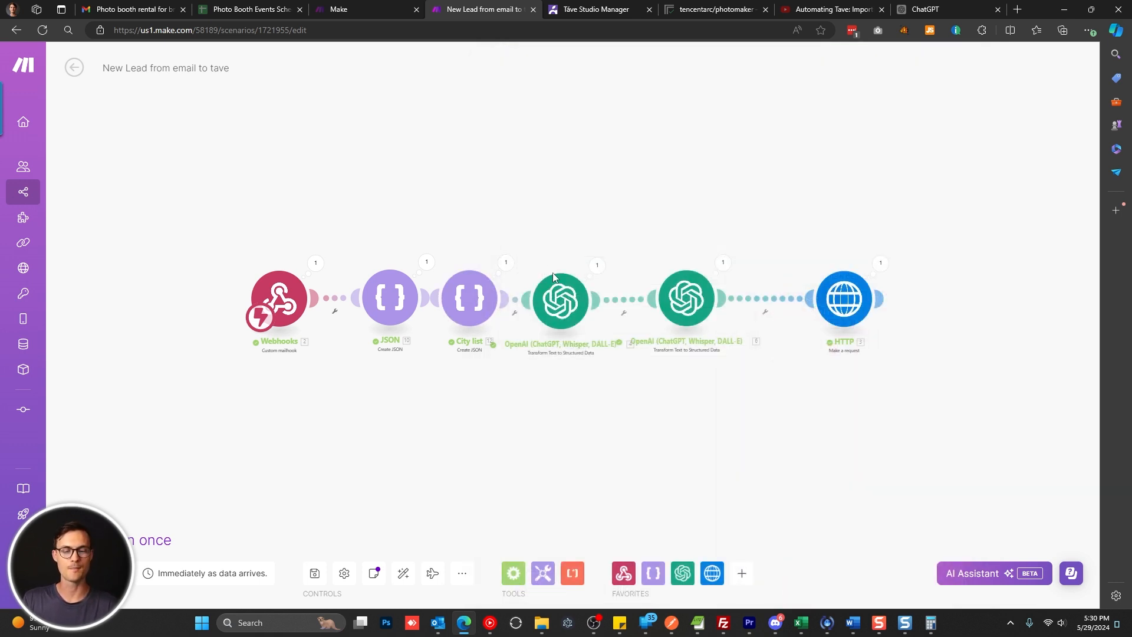
# - Shift the first OpenAI module slightly toward the second one and browse the OpenAI actions down to Transform Text to Structured Data
pyautogui.moveTo(564, 305); pyautogui.dragTo(573, 300)
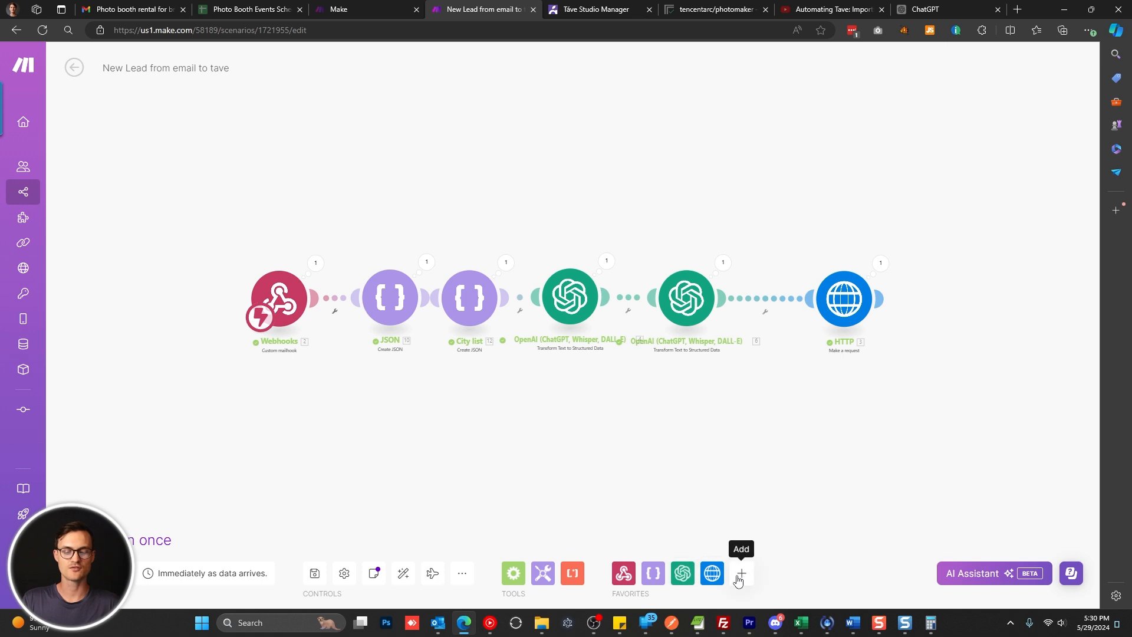
pyautogui.click(686, 576)
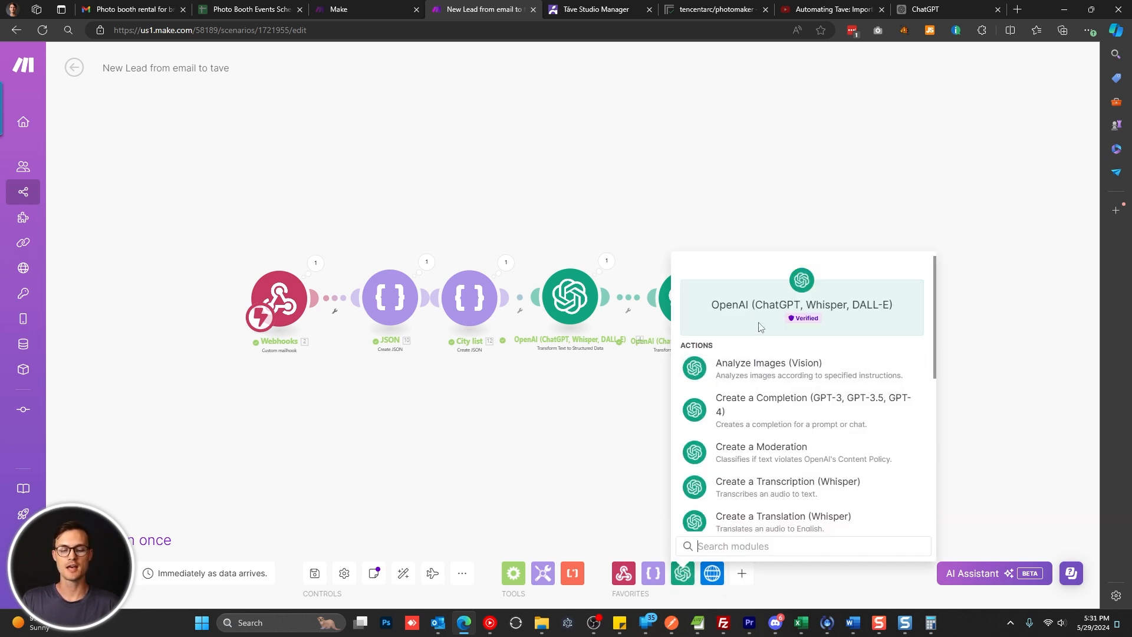
pyautogui.scroll(-5, 784, 463)
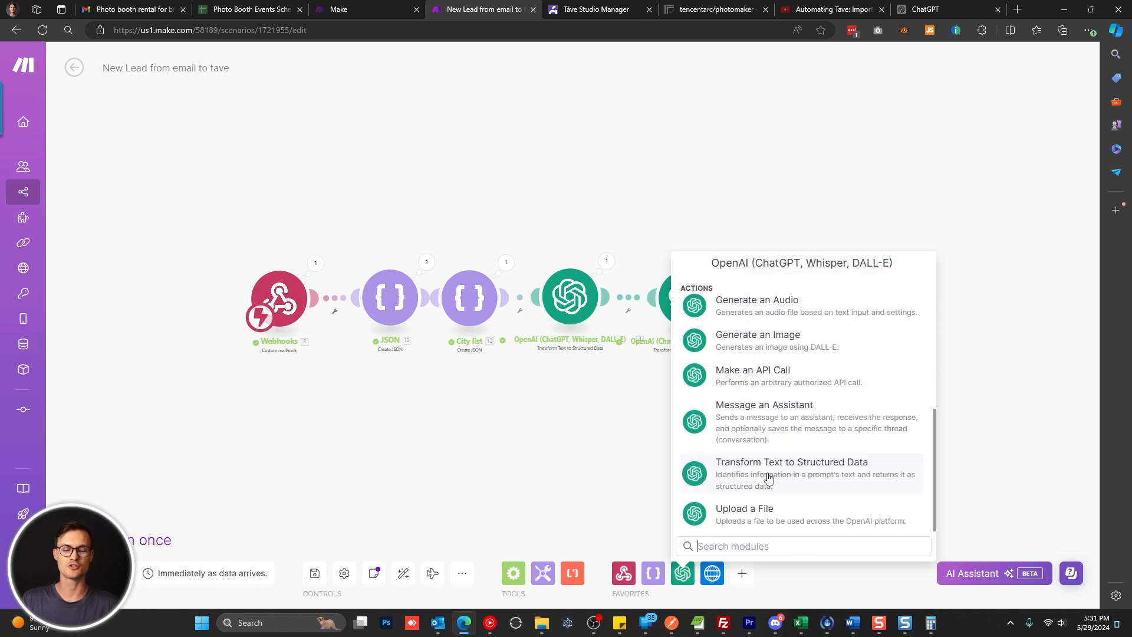
# - Start adding a new connection in the first OpenAI module and log in to OpenAI's API keys page
pyautogui.click(812, 481)
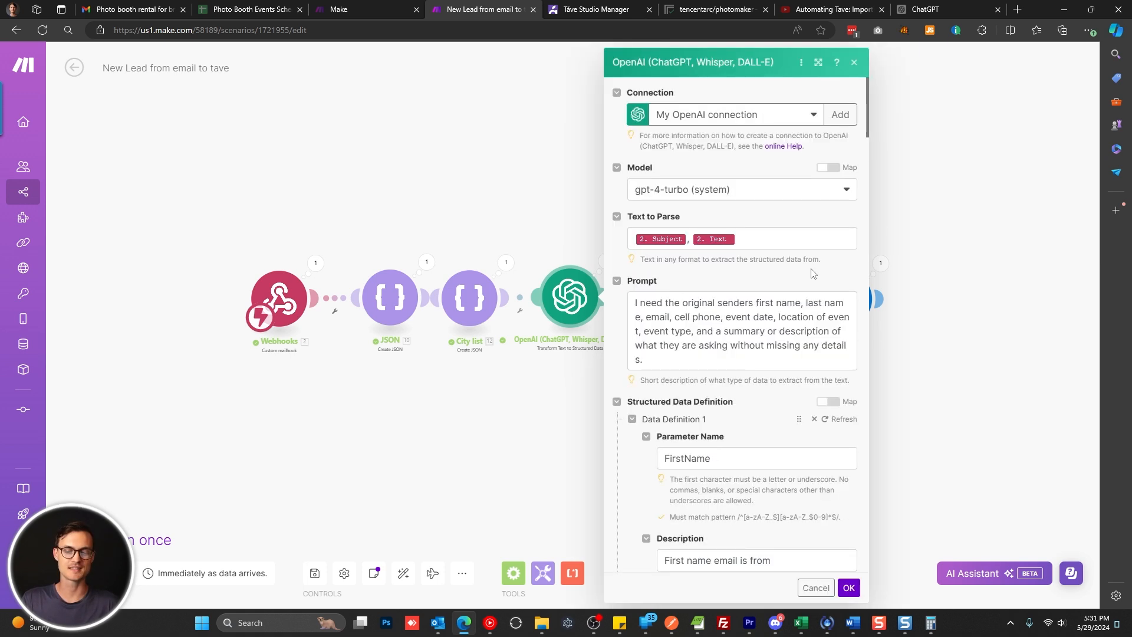
pyautogui.click(843, 117)
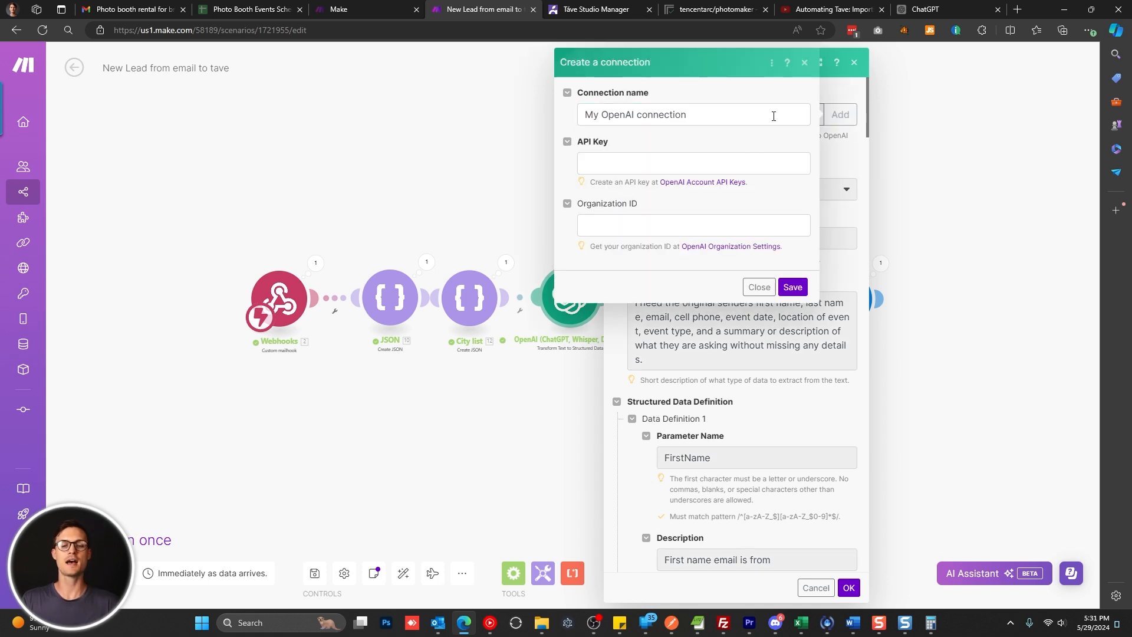
pyautogui.click(746, 169)
pyautogui.click(648, 225)
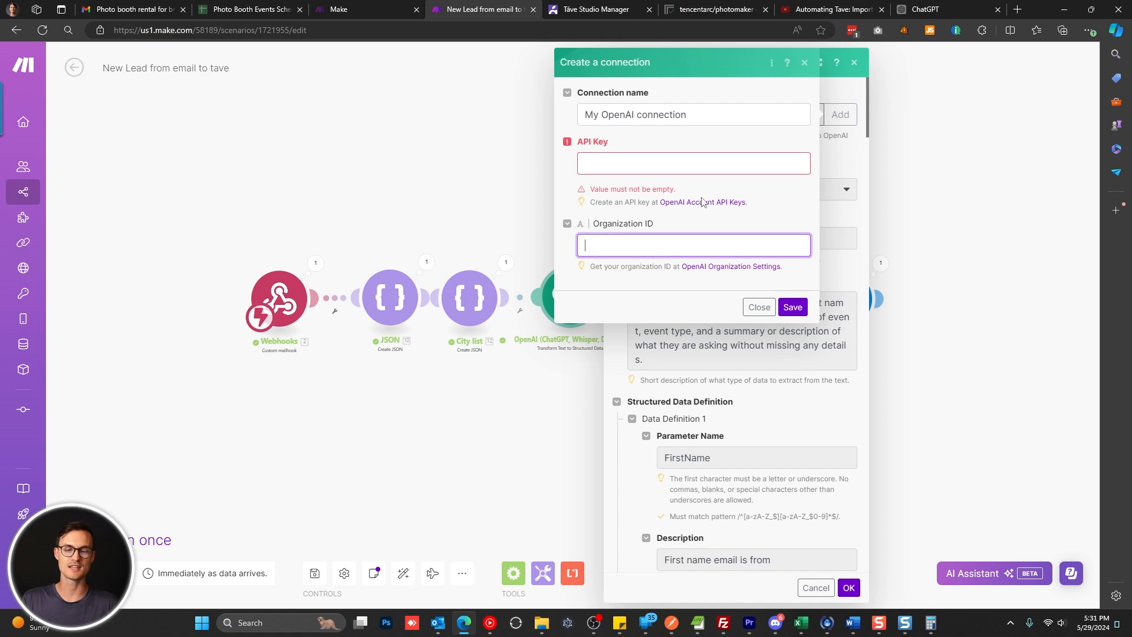
pyautogui.click(703, 204)
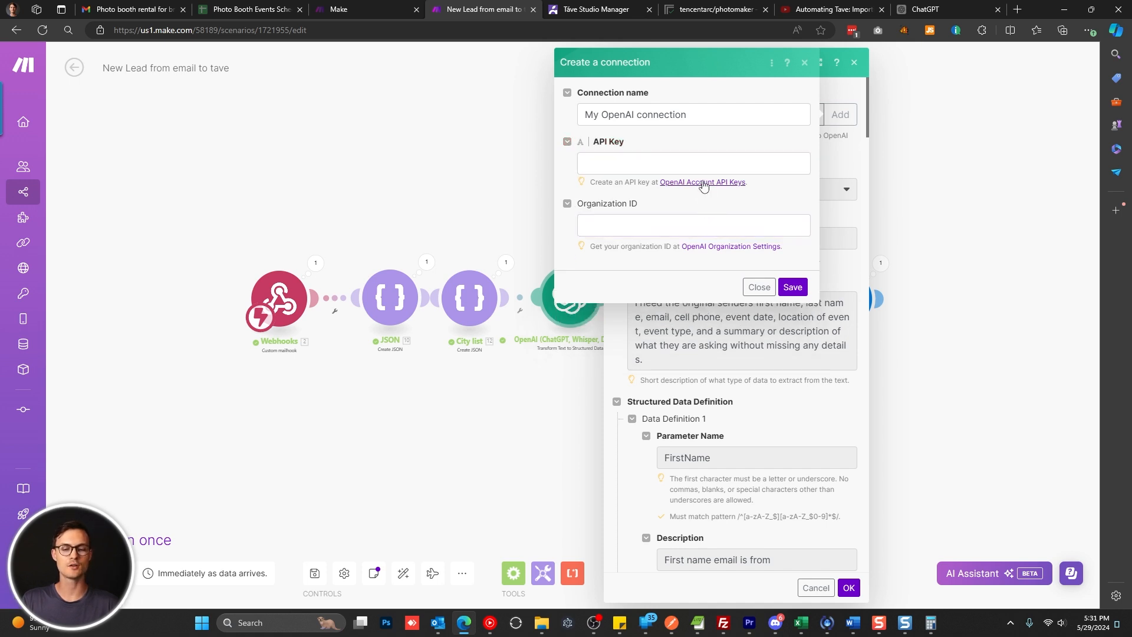
pyautogui.click(703, 182)
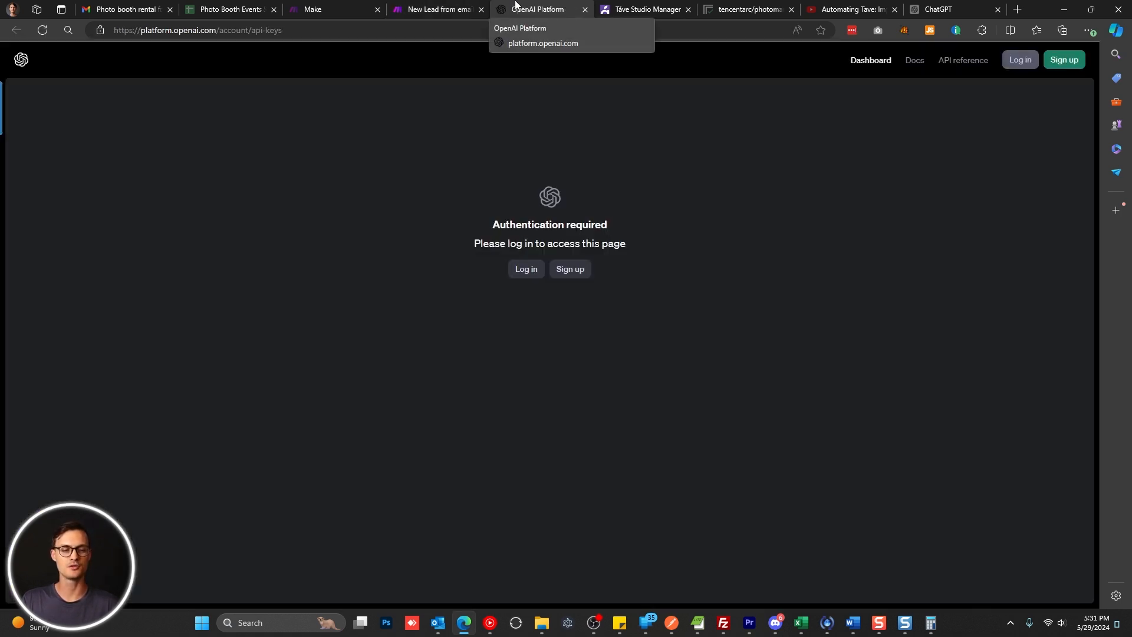
pyautogui.click(527, 269)
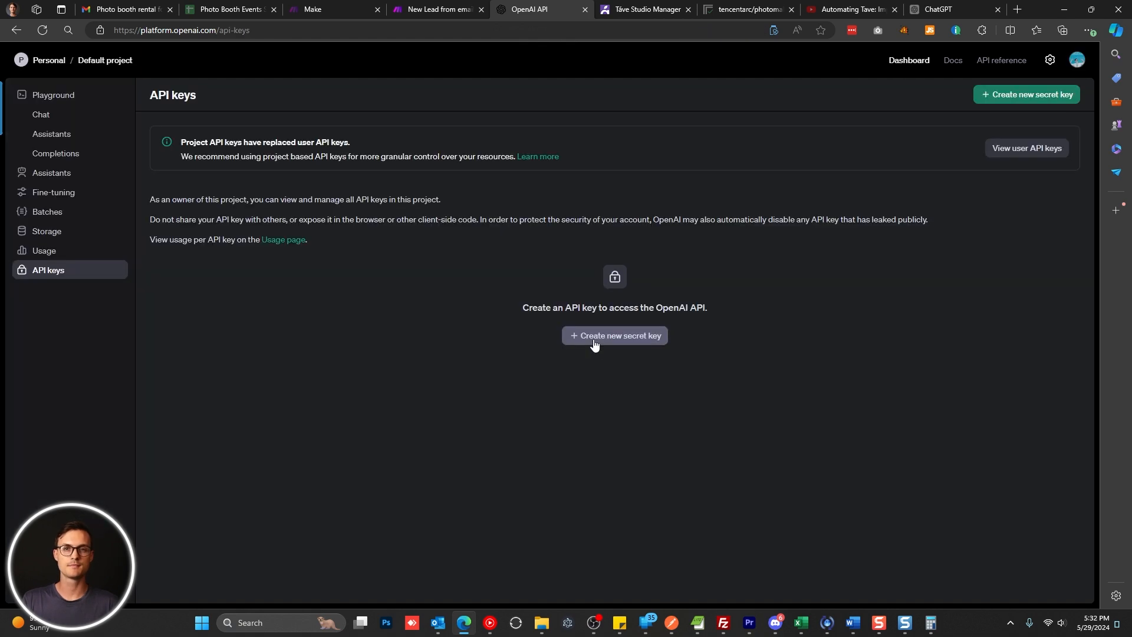
# - Create an OpenAI secret key named Make.com in Default project with All permissions and copy it
pyautogui.click(594, 339)
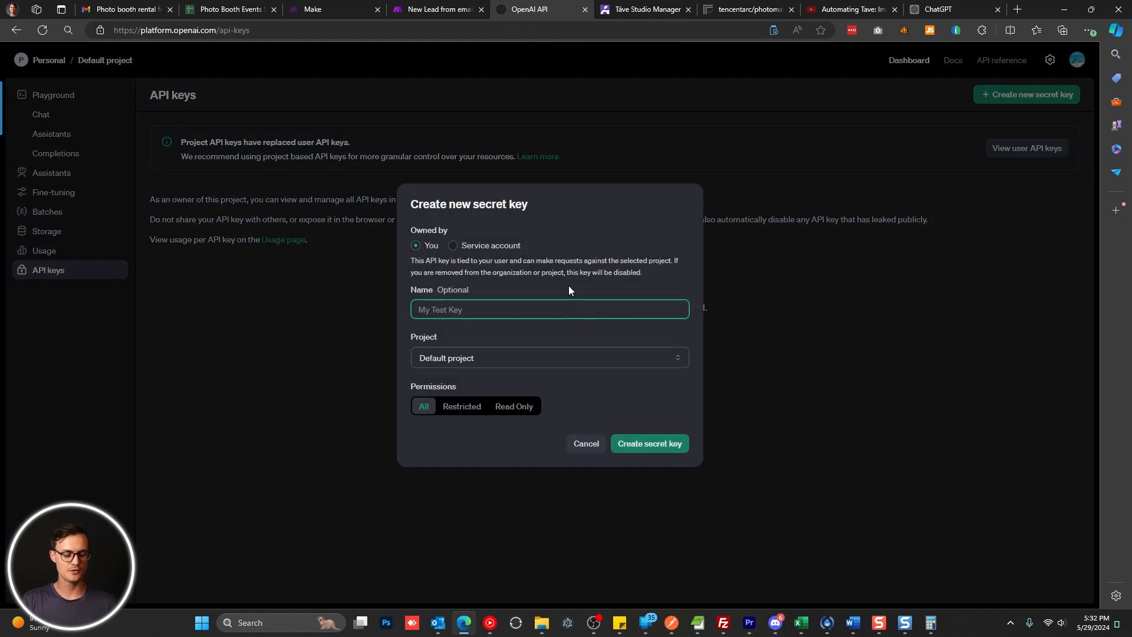
pyautogui.write('Make.com')
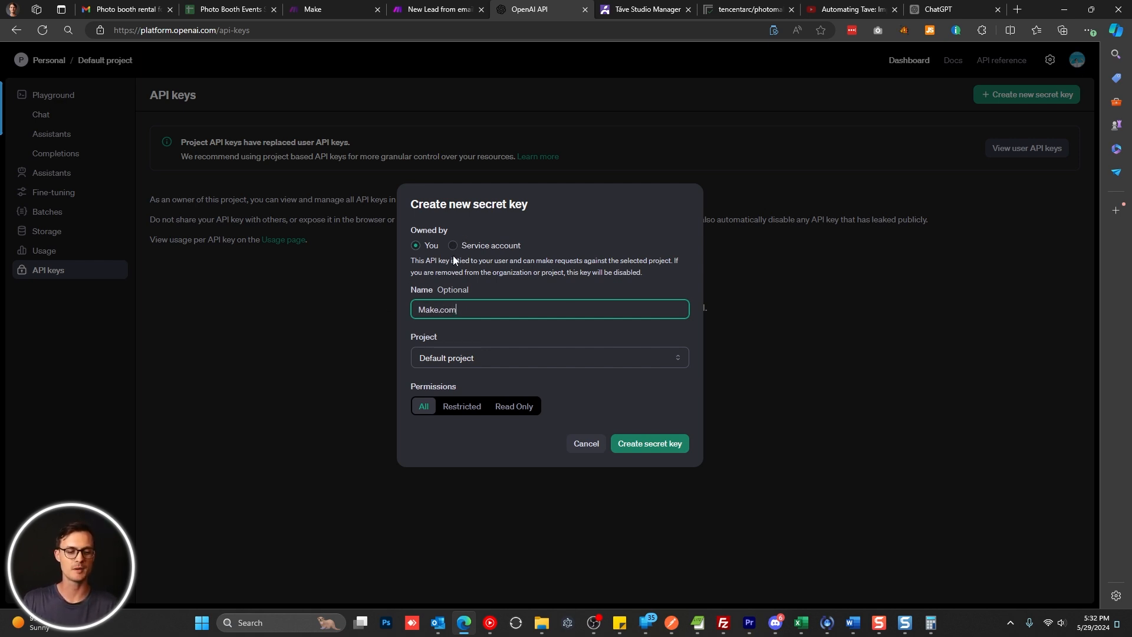
pyautogui.click(483, 360)
pyautogui.click(479, 383)
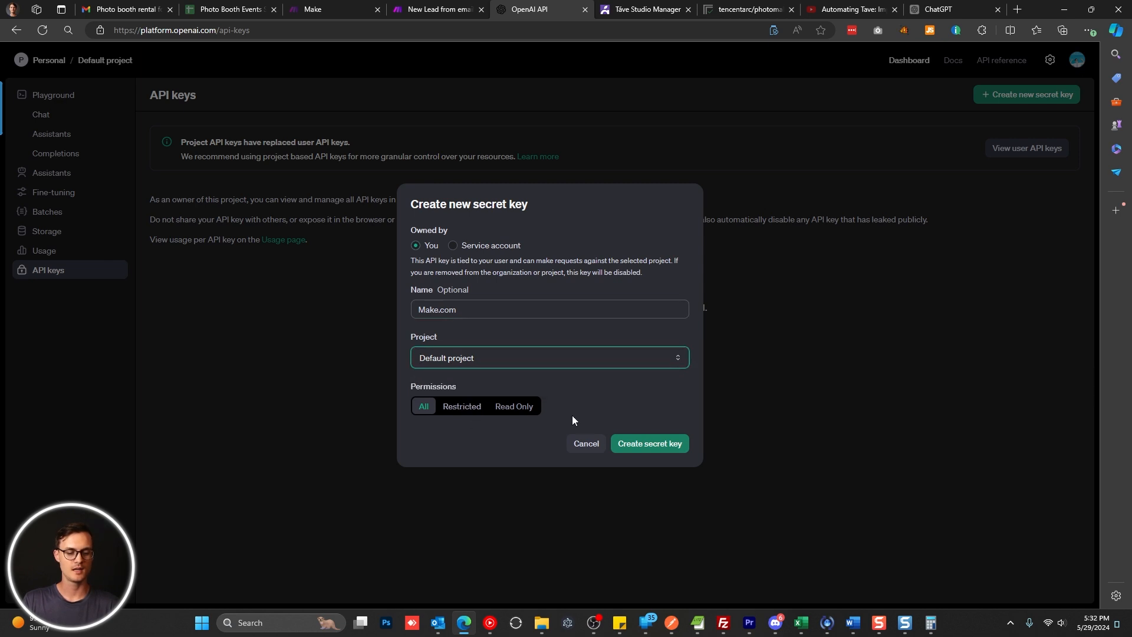
pyautogui.click(649, 448)
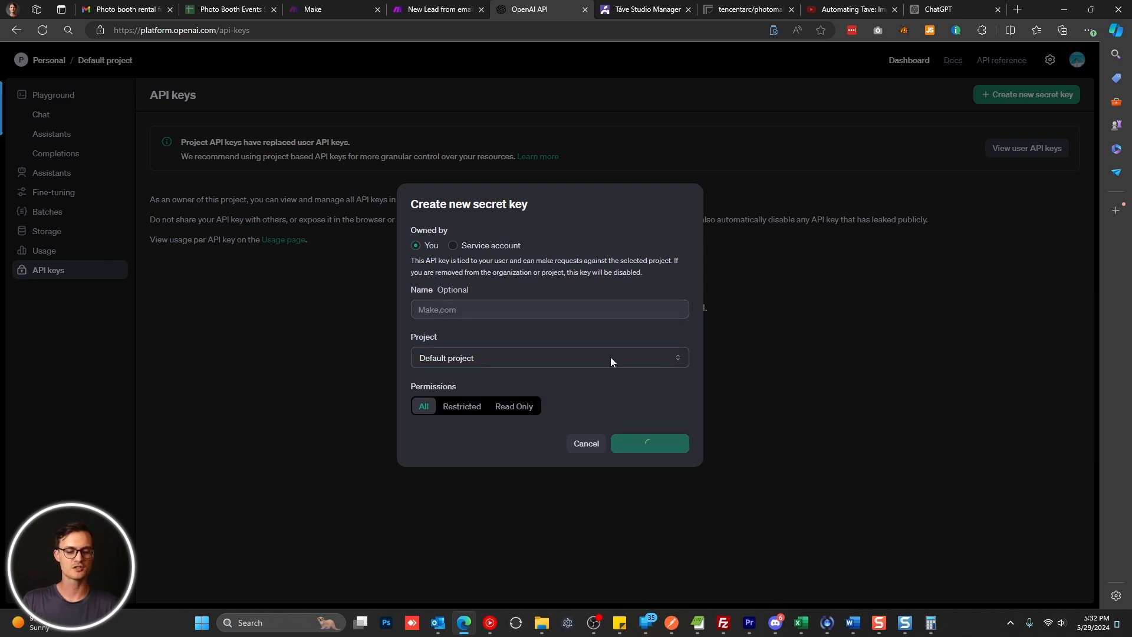
pyautogui.click(668, 323)
# - Return to the Make scenario and paste the API key into the new OpenAI connection's API Key field
pyautogui.click(470, 14)
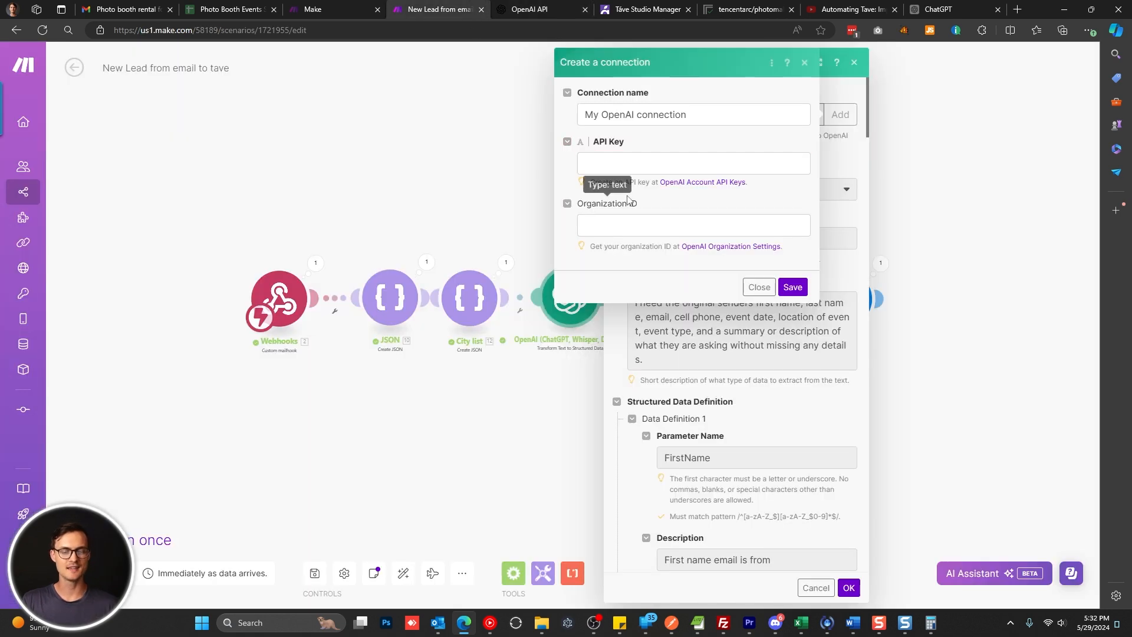
pyautogui.click(642, 157)
pyautogui.hotkey('ctrl', 'v')
# - Open OpenAI's organization settings from the new connection and select the Organization ID for copying
pyautogui.click(647, 223)
pyautogui.click(702, 245)
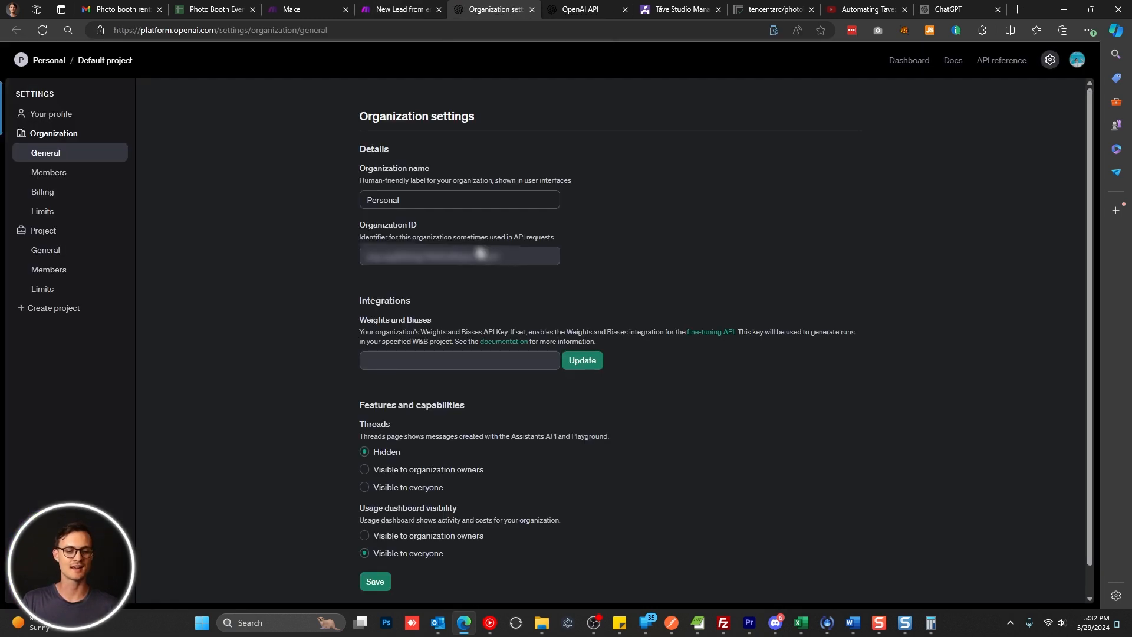
pyautogui.tripleClick(477, 257)
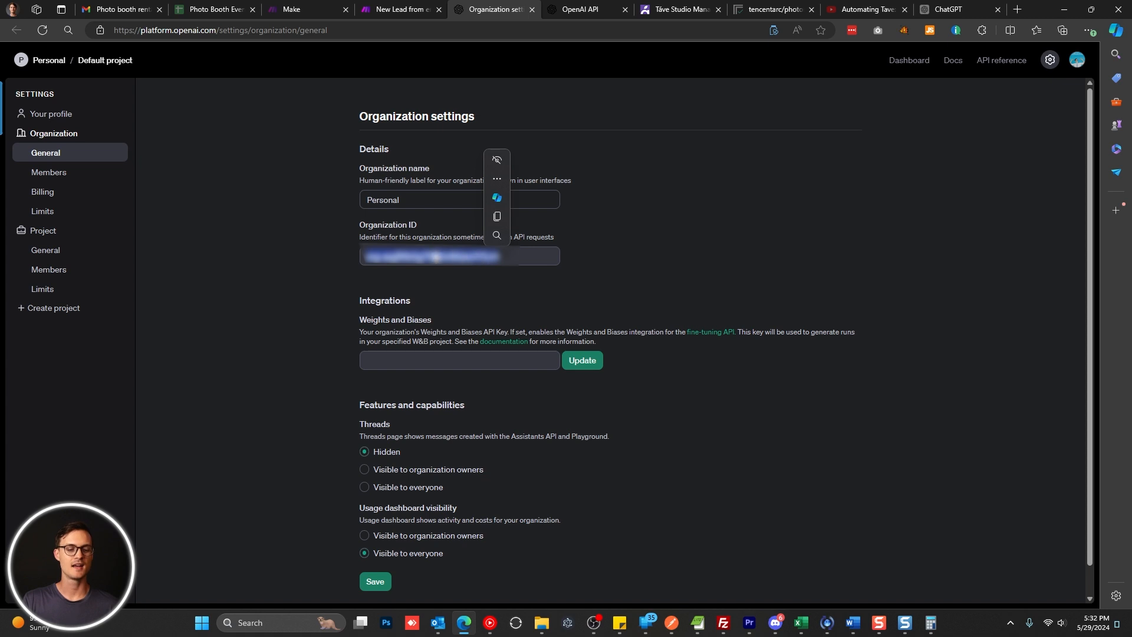
pyautogui.click(371, 260)
pyautogui.moveTo(370, 259); pyautogui.dragTo(517, 252)
pyautogui.click(458, 257)
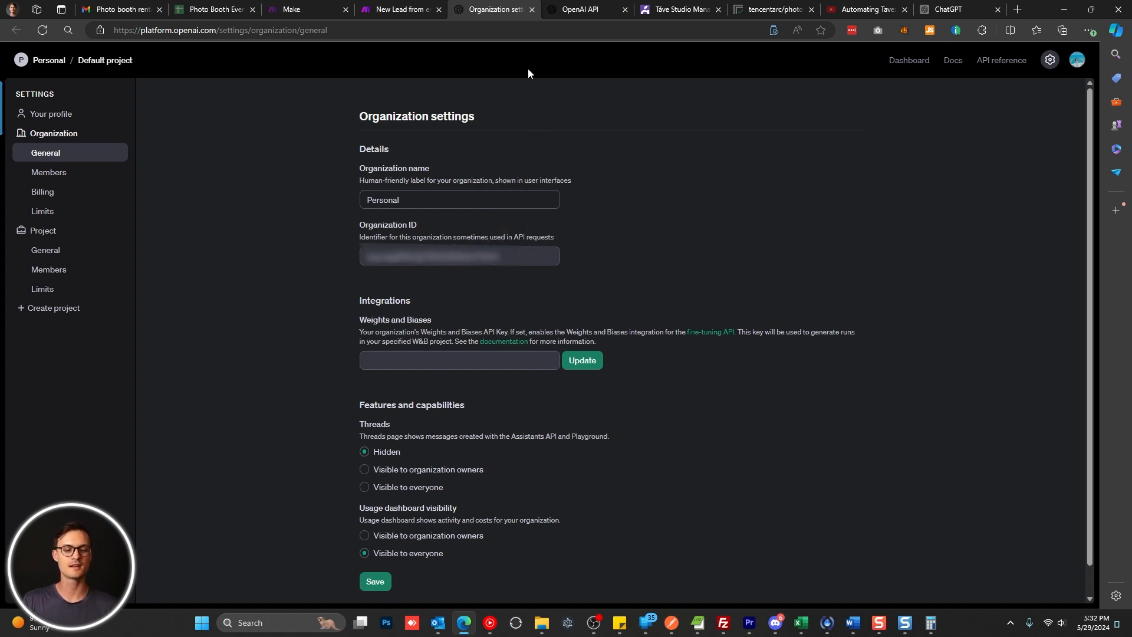
# - Paste the copied value into the new connection's Organization ID field in Make and close the connection form without saving
pyautogui.click(411, 6)
pyautogui.click(632, 225)
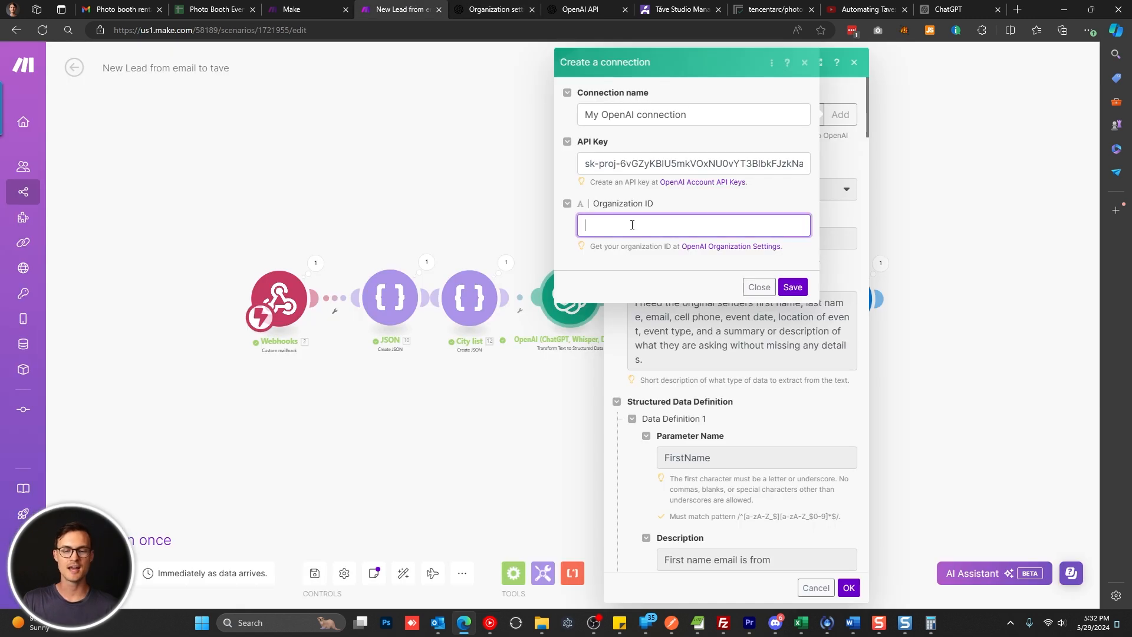
pyautogui.hotkey('ctrl', 'v')
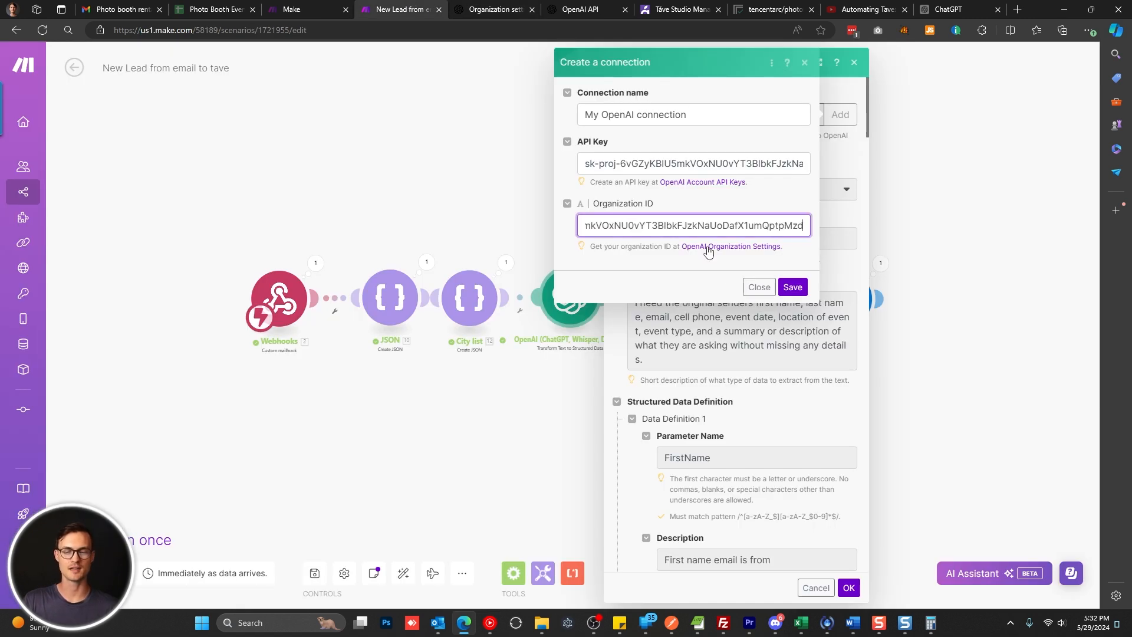
pyautogui.click(758, 289)
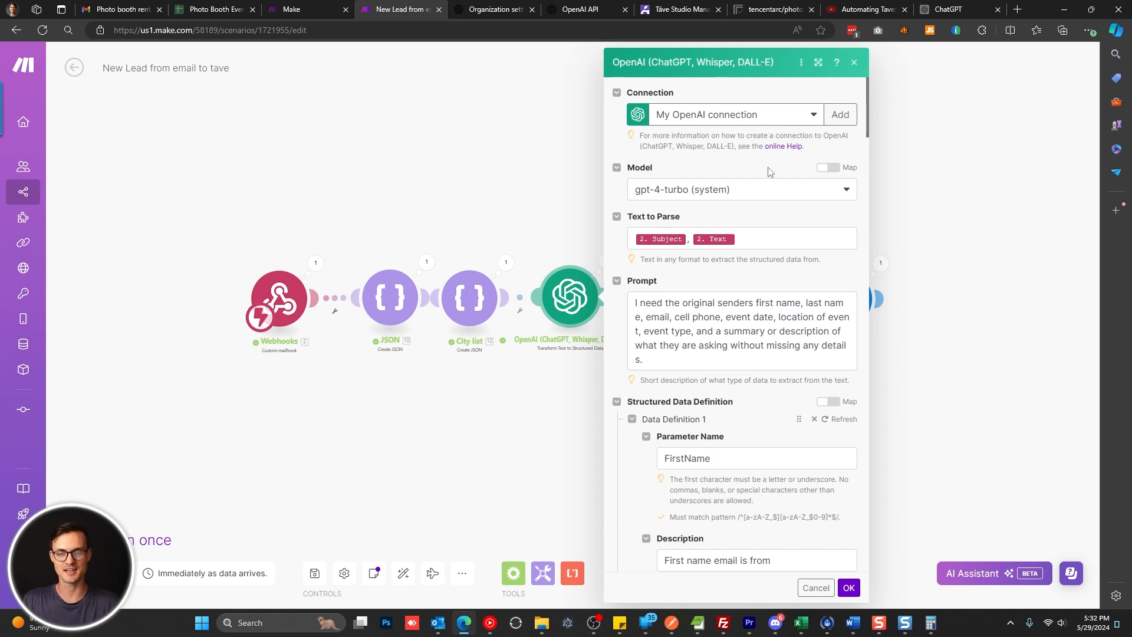
# - Examine the GPT models available to the first OpenAI module
pyautogui.click(763, 197)
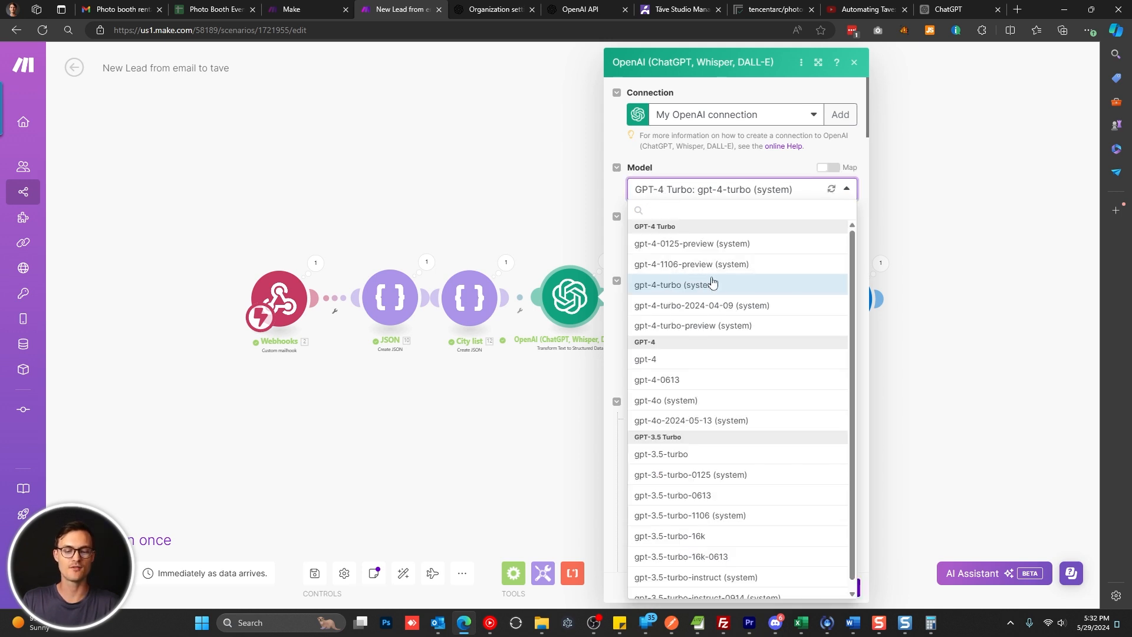
pyautogui.scroll(-1, 698, 296)
pyautogui.scroll(1, 718, 401)
pyautogui.click(735, 164)
# - Review the webhook items that can be mapped into Text to Parse, then close the module settings and save the scenario
pyautogui.click(724, 231)
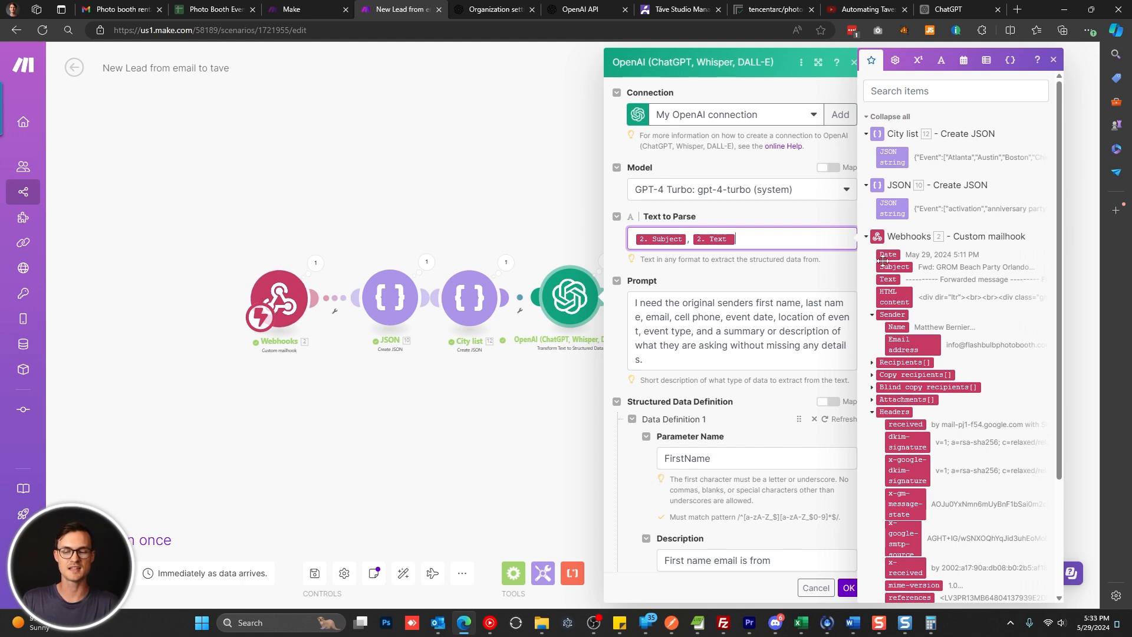
pyautogui.scroll(-3, 883, 259)
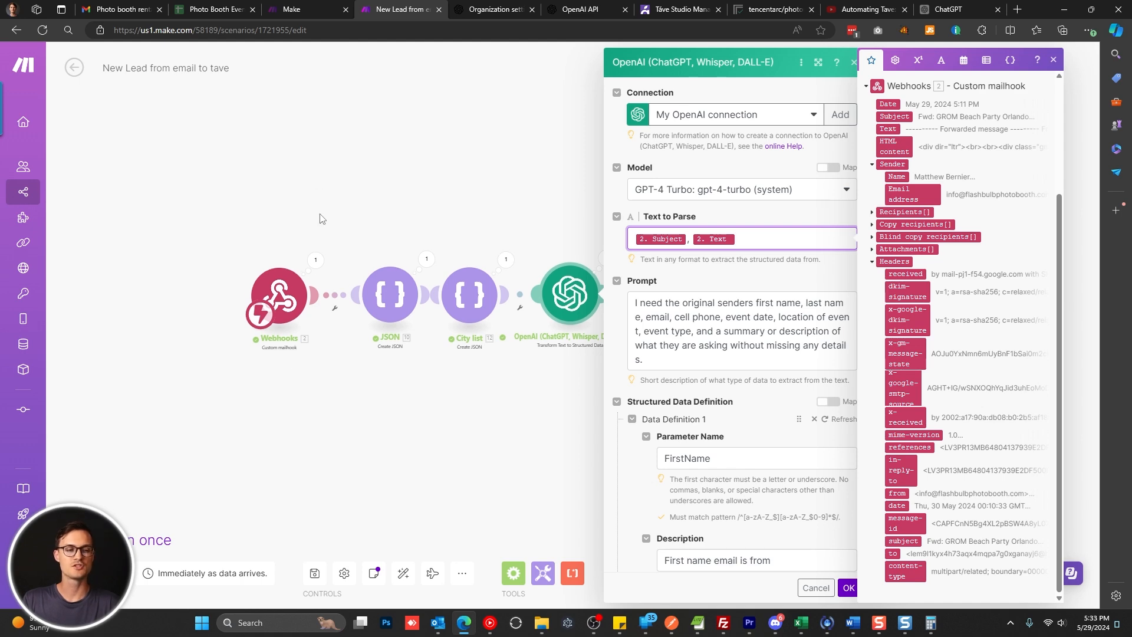
pyautogui.click(260, 92)
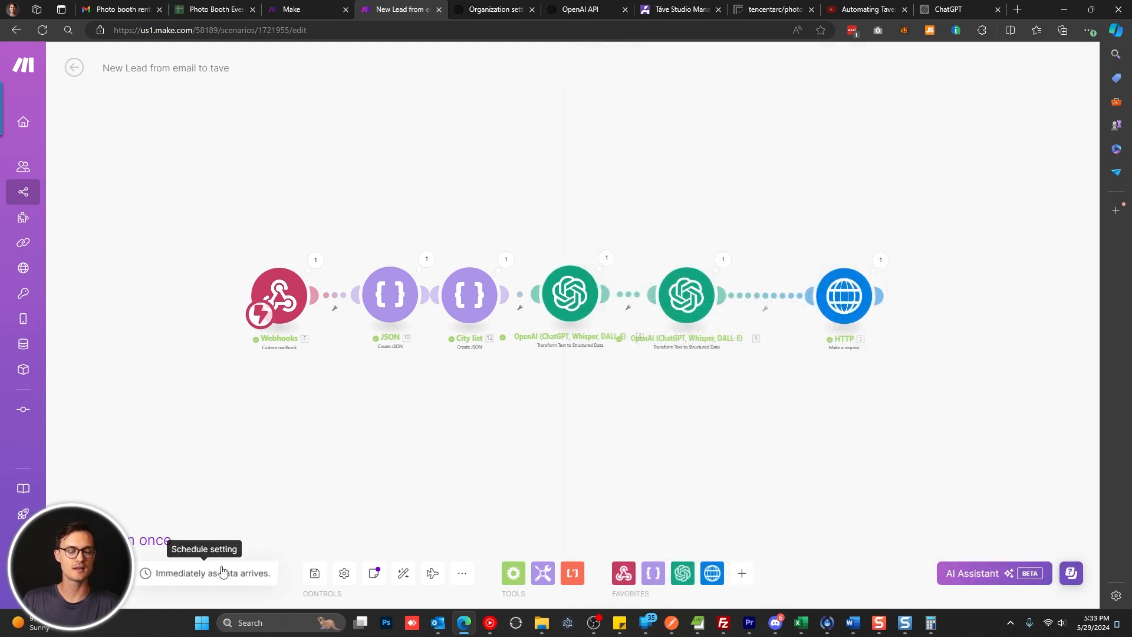
pyautogui.click(317, 575)
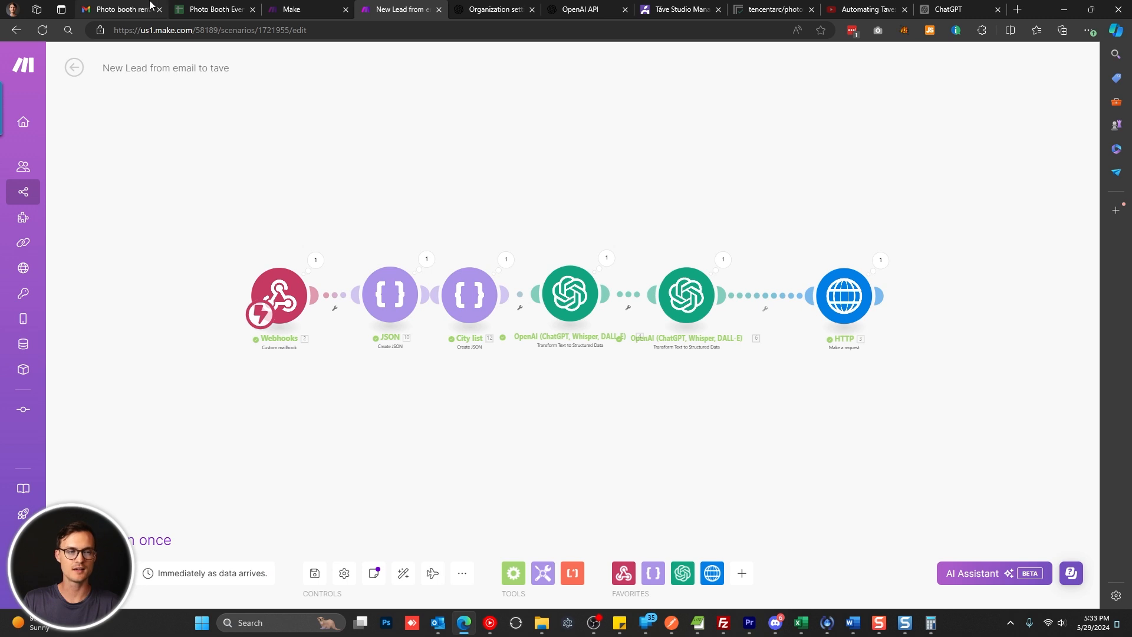
# - Switch to Gmail and forward the brand launch photo booth inquiry to the Tave Forwarding New Lead contact
pyautogui.click(121, 9)
pyautogui.click(352, 426)
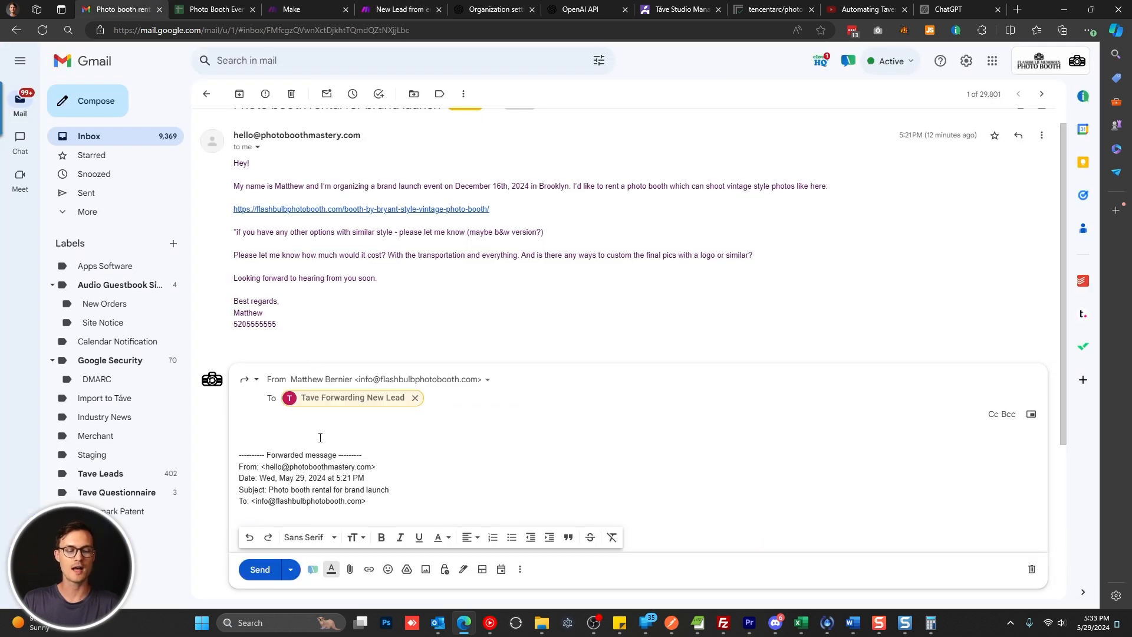
pyautogui.click(260, 569)
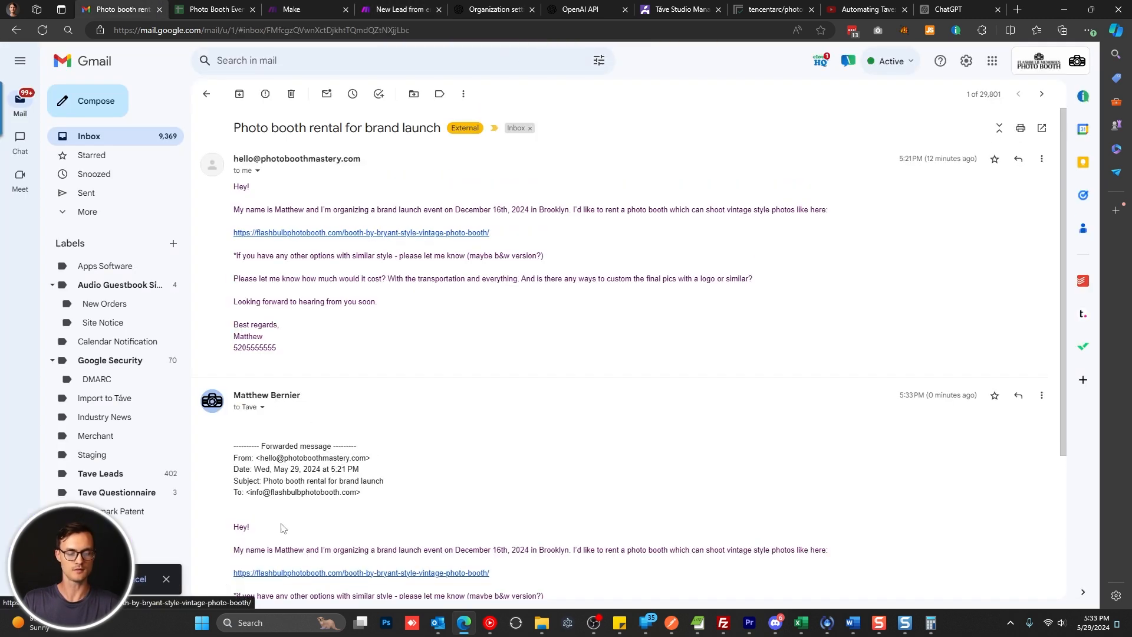
pyautogui.scroll(-3, 339, 295)
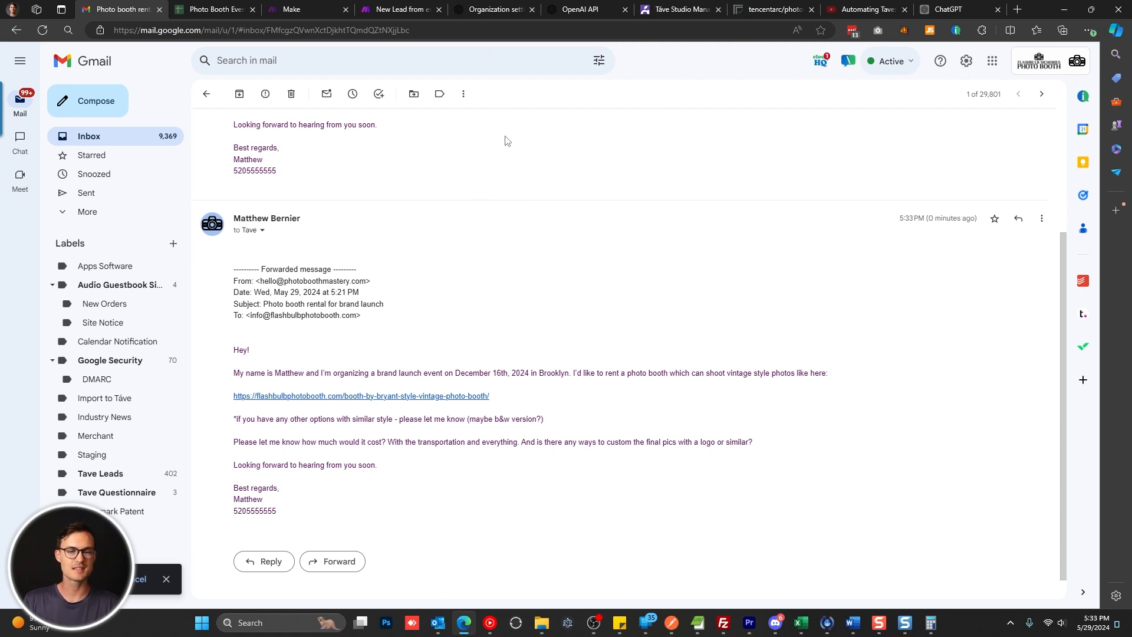
# - Switch back to the Make scenario and run it once with the existing data in the webhook queue
pyautogui.click(413, 9)
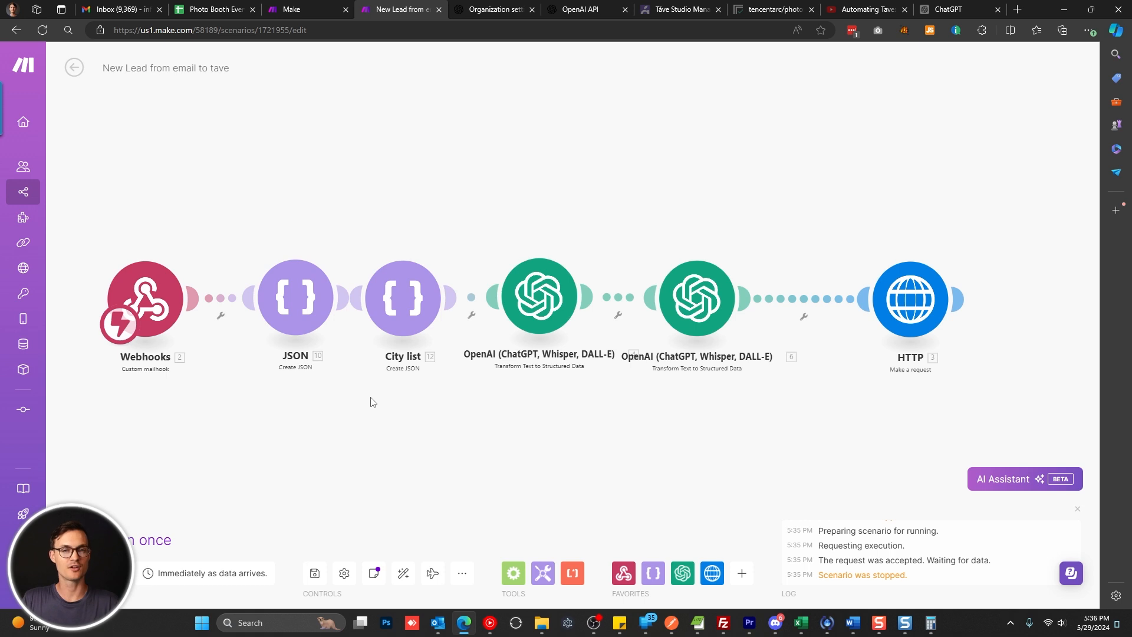
pyautogui.click(106, 539)
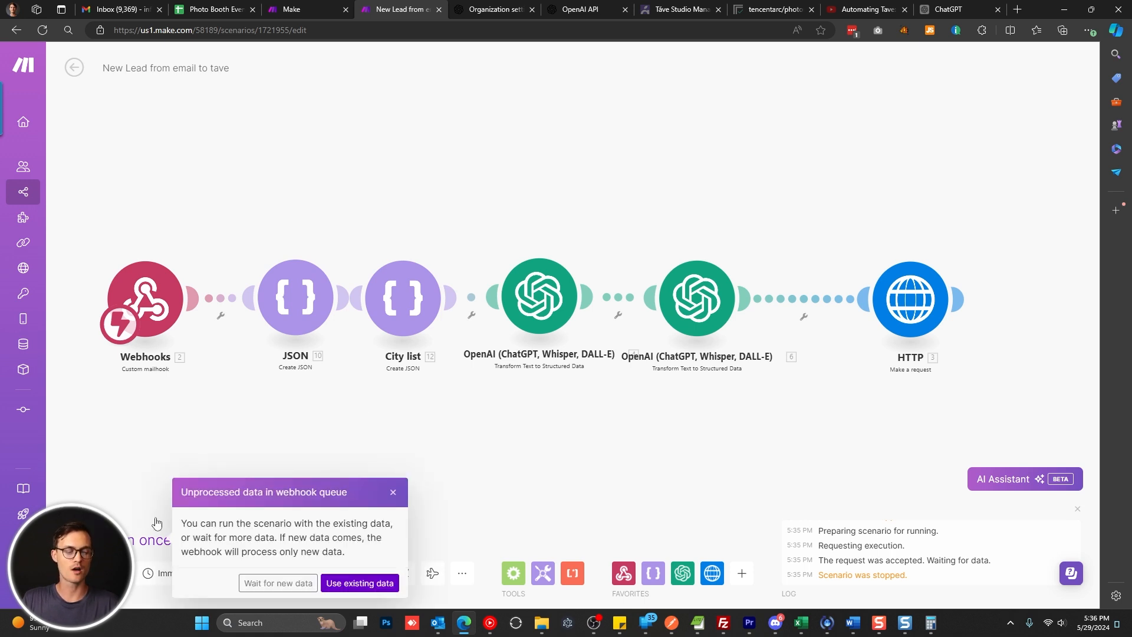
pyautogui.moveTo(188, 493); pyautogui.dragTo(385, 495)
pyautogui.click(368, 503)
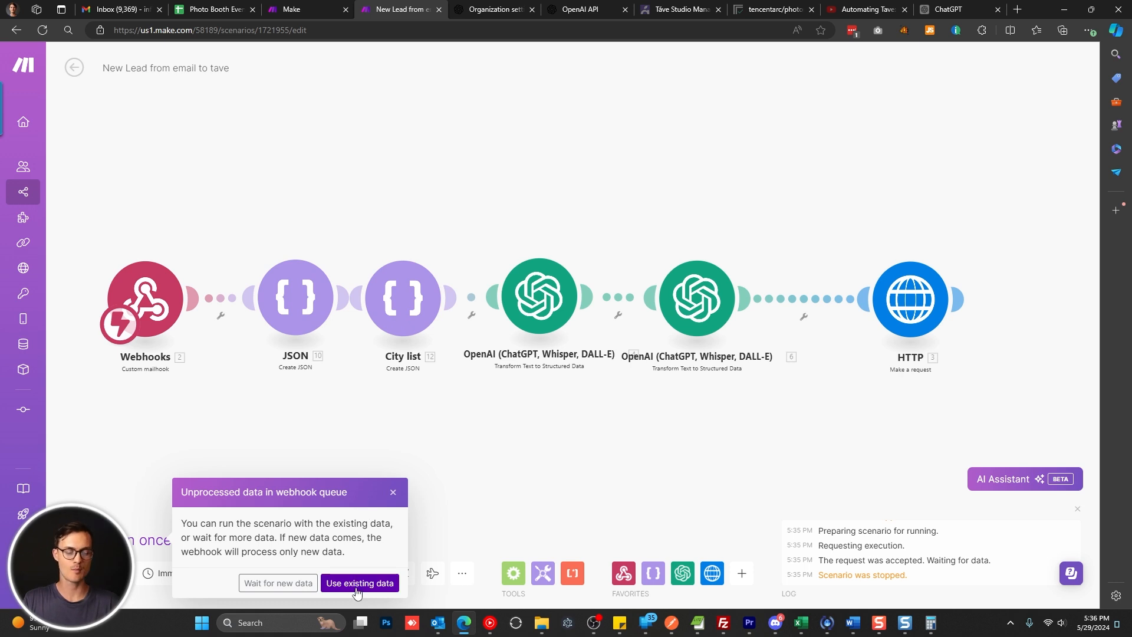
pyautogui.click(360, 583)
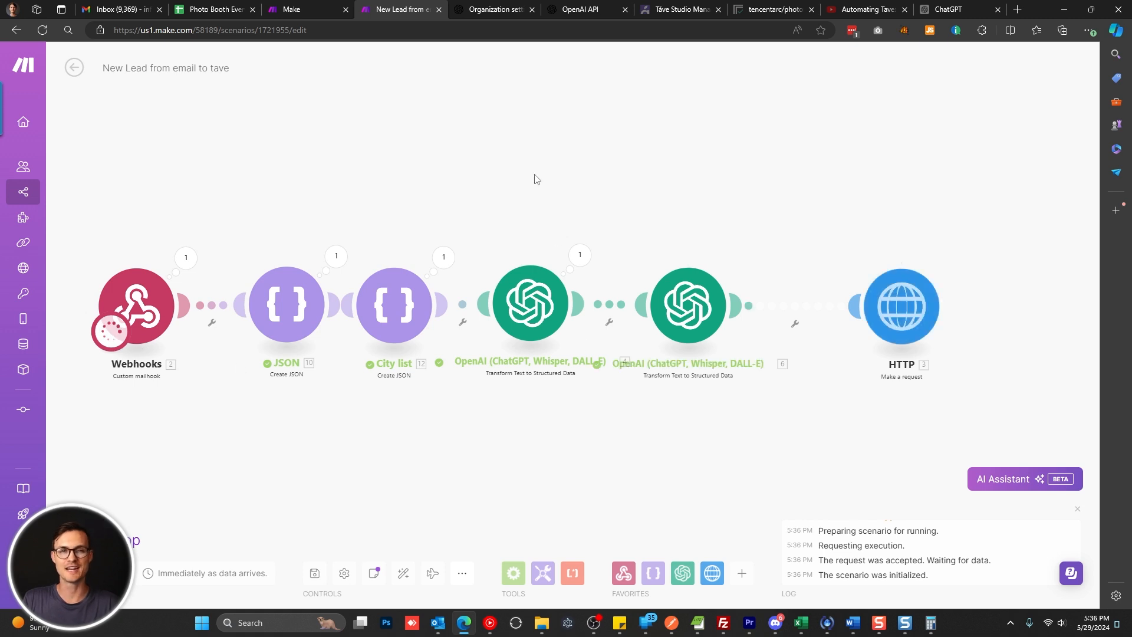
# - Open the first OpenAI module and examine its Text to Parse mapping, its prompt and the FirstName parameter in Data Definition 1
pyautogui.click(538, 307)
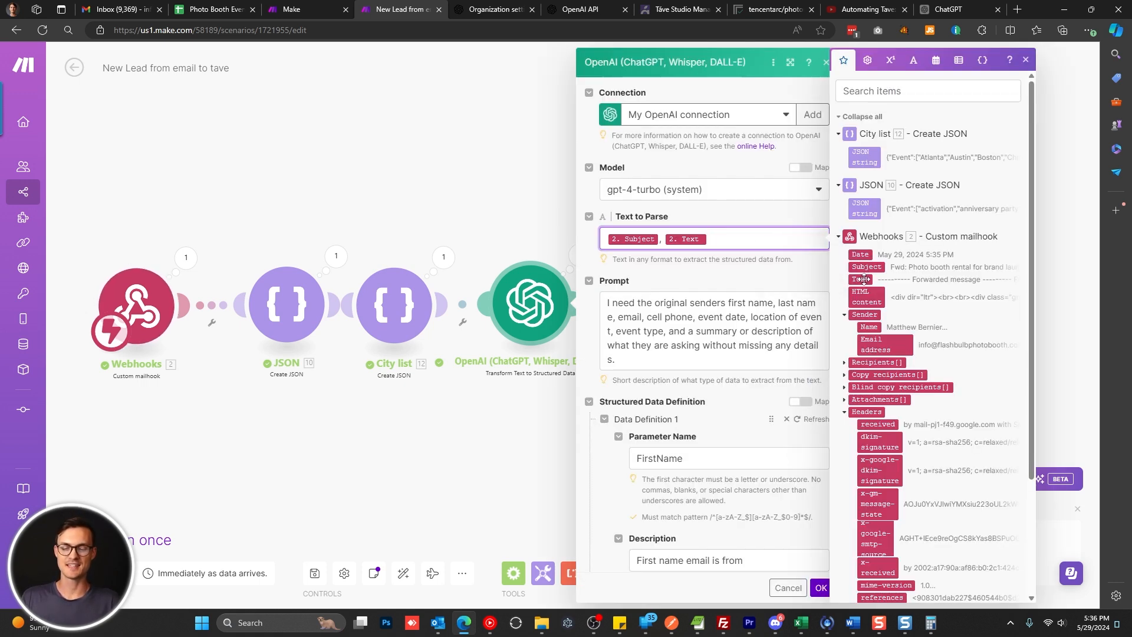
pyautogui.click(647, 331)
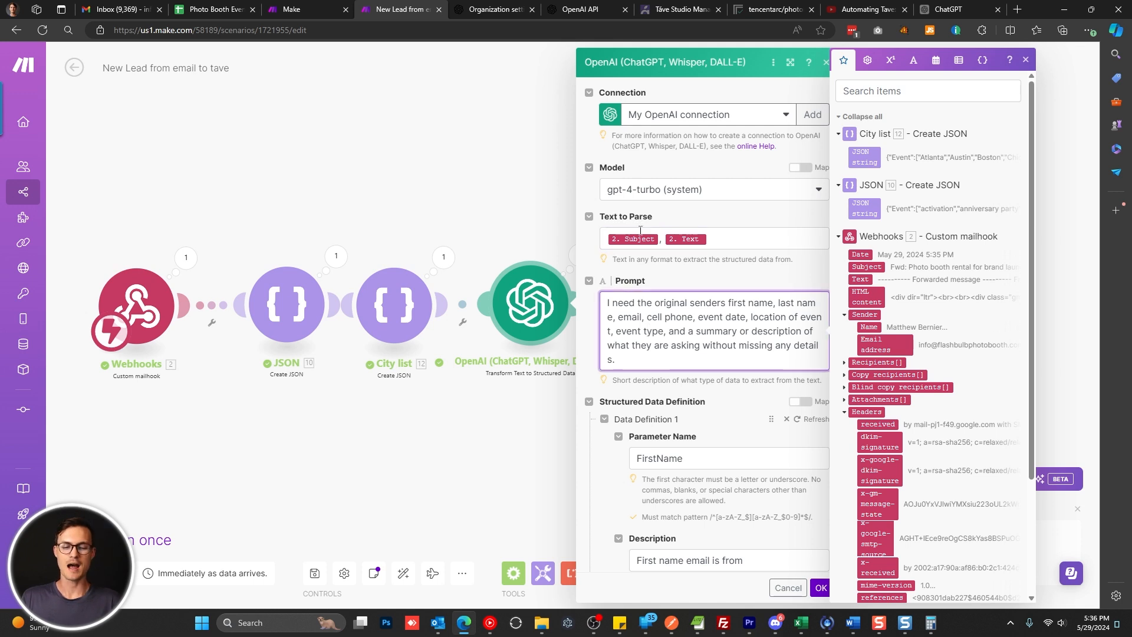
pyautogui.click(692, 359)
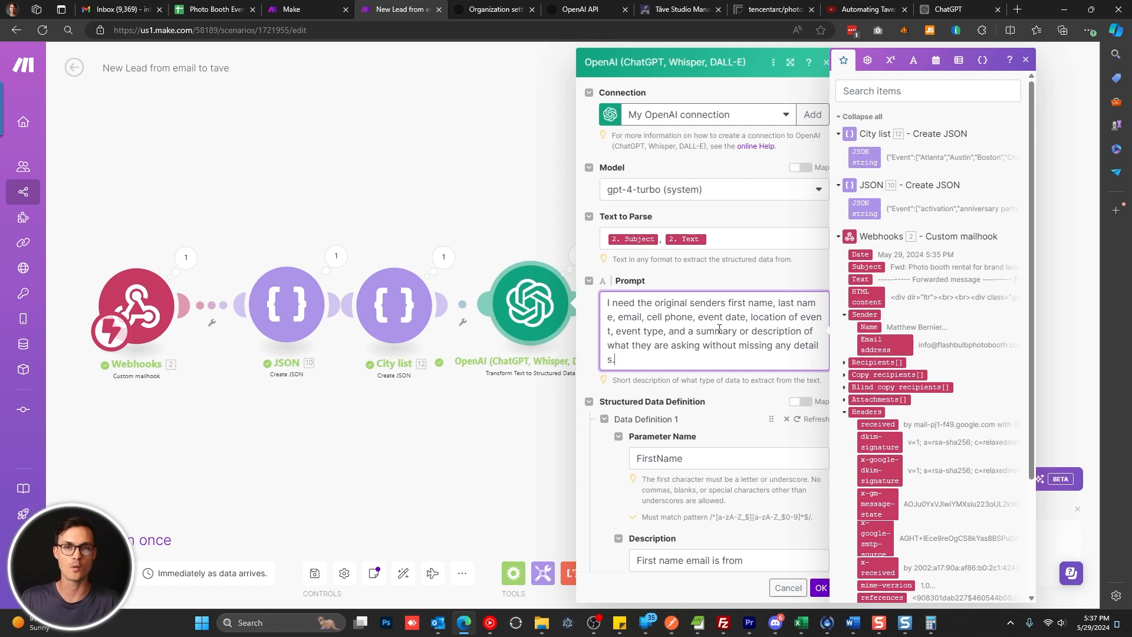
pyautogui.scroll(-3, 720, 329)
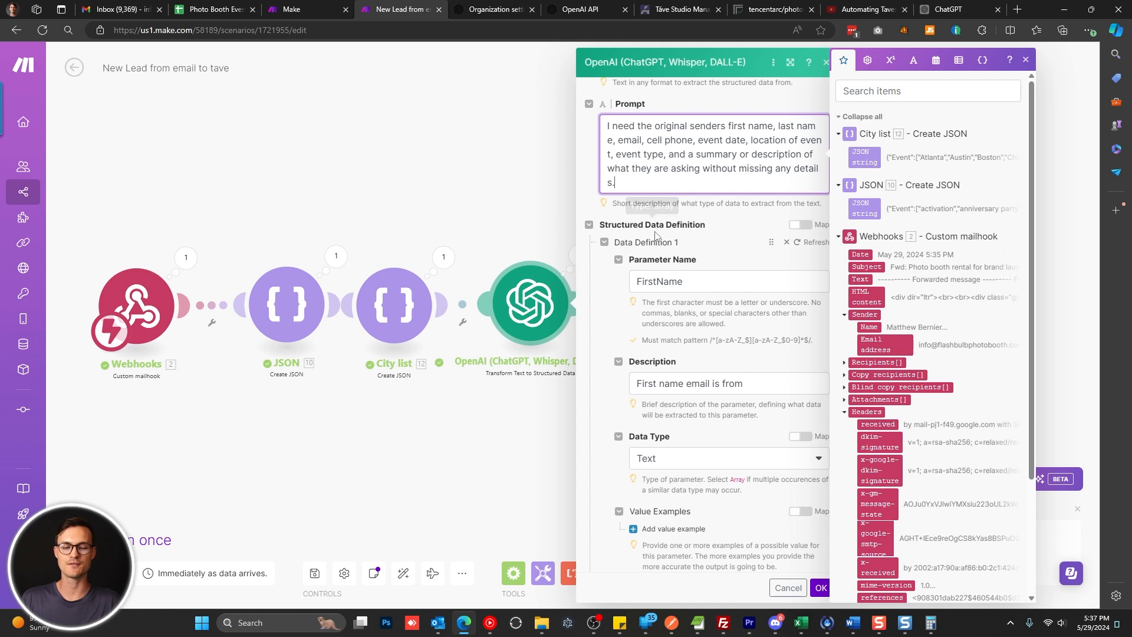
pyautogui.doubleClick(702, 282)
pyautogui.click(699, 286)
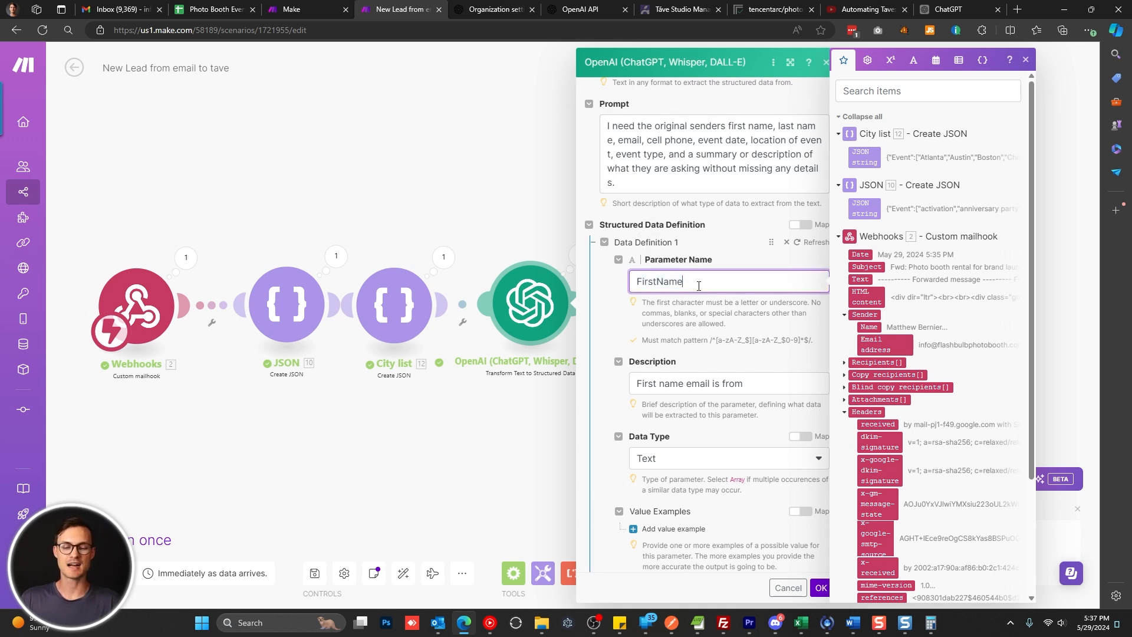
pyautogui.moveTo(690, 286); pyautogui.dragTo(614, 283)
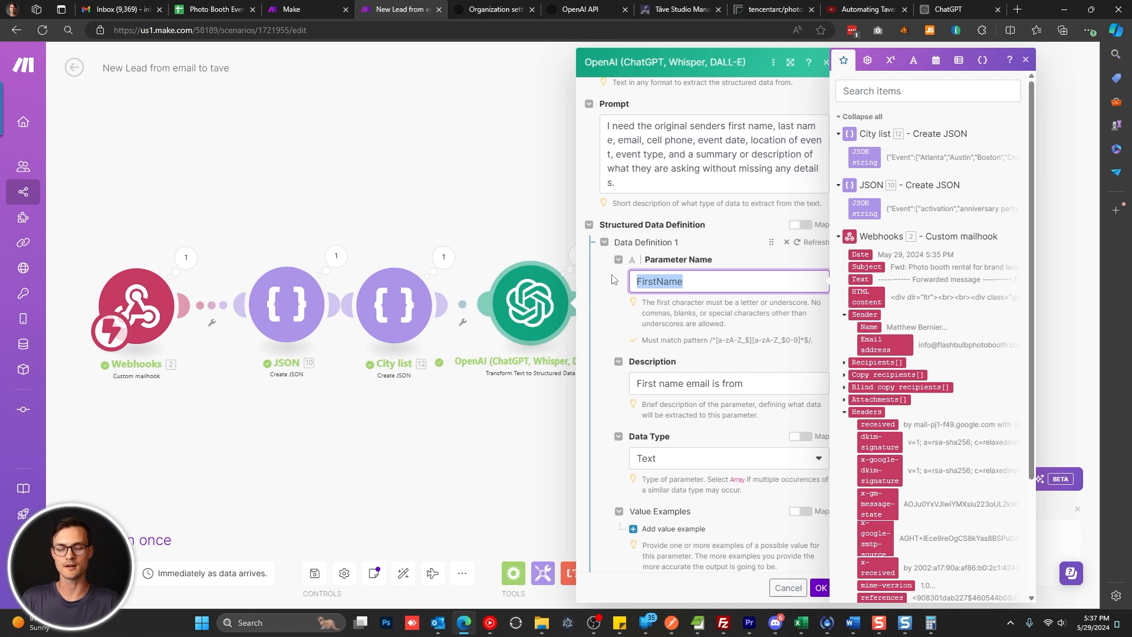
# - Review the FirstName parameter in Data Definition 1 and change its description to "First name the email is from"
pyautogui.moveTo(718, 280); pyautogui.dragTo(592, 289)
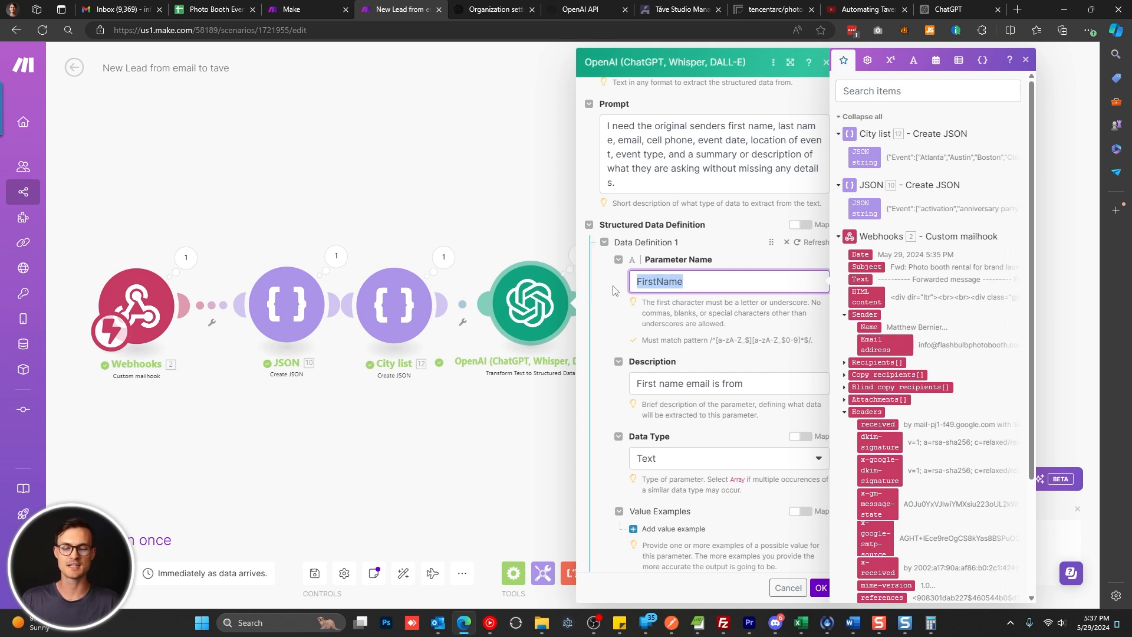
pyautogui.scroll(-2, 731, 295)
pyautogui.moveTo(746, 267); pyautogui.dragTo(631, 287)
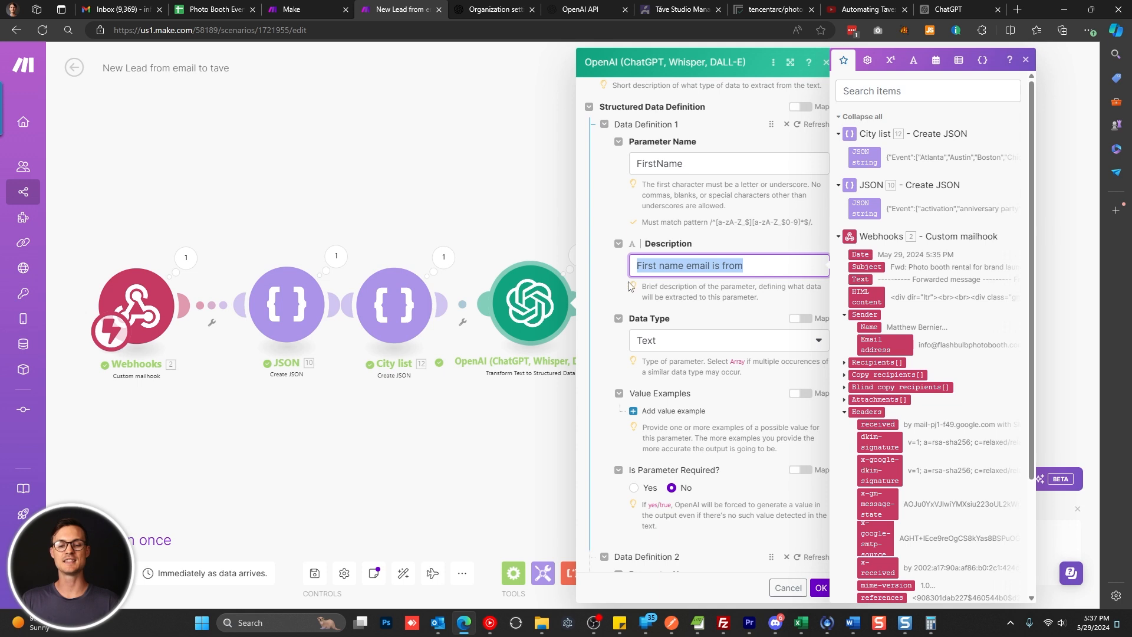
pyautogui.click(783, 269)
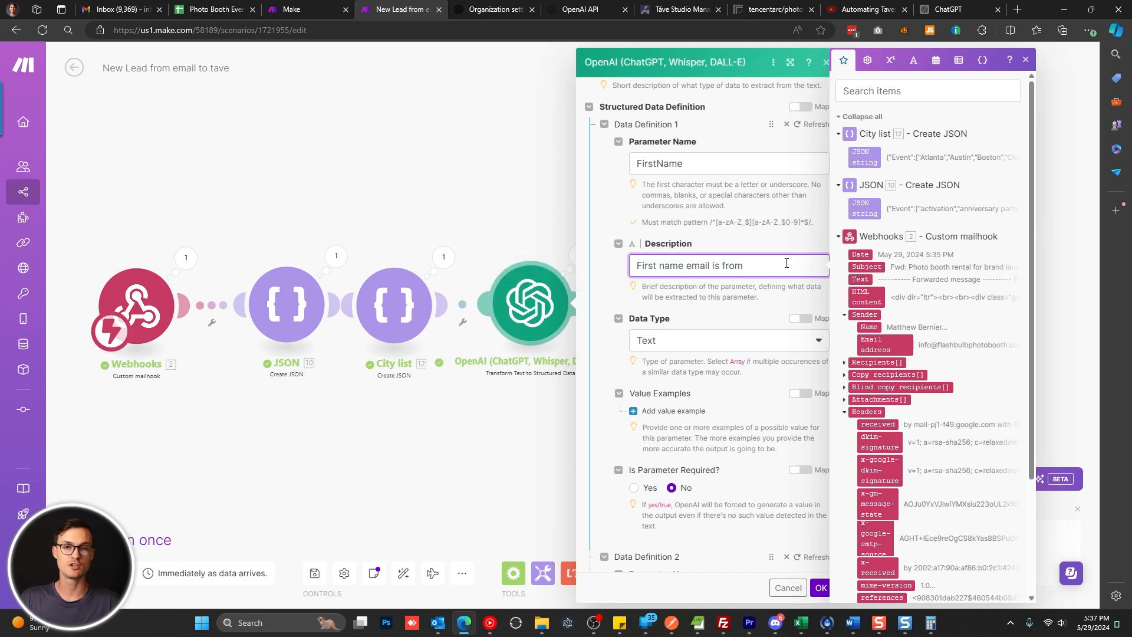
pyautogui.click(720, 168)
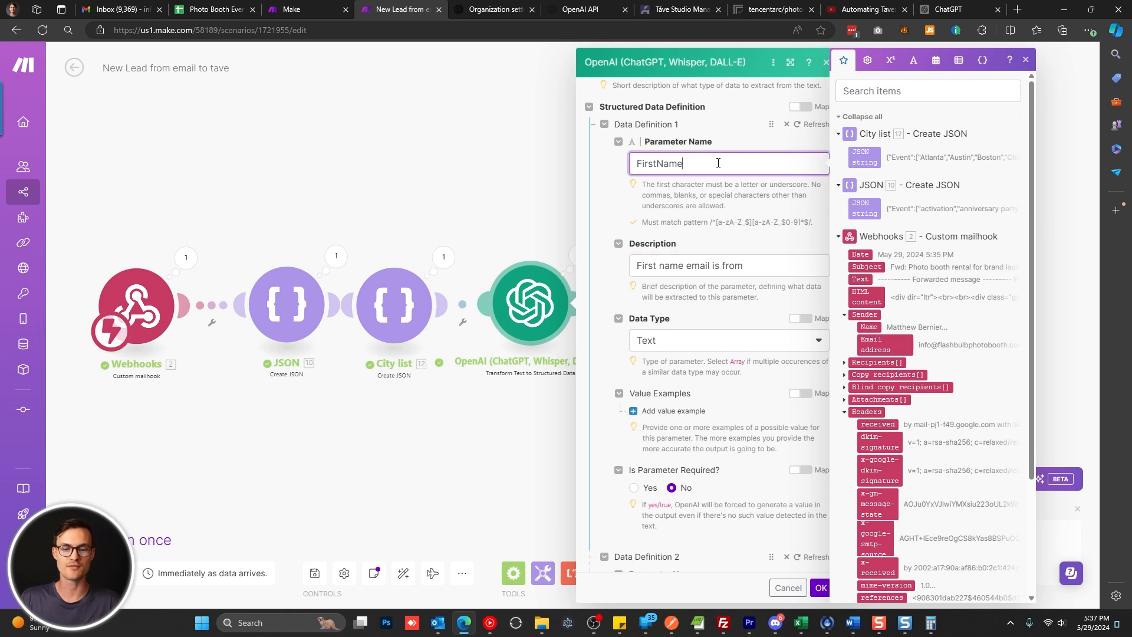
pyautogui.moveTo(636, 266); pyautogui.dragTo(744, 266)
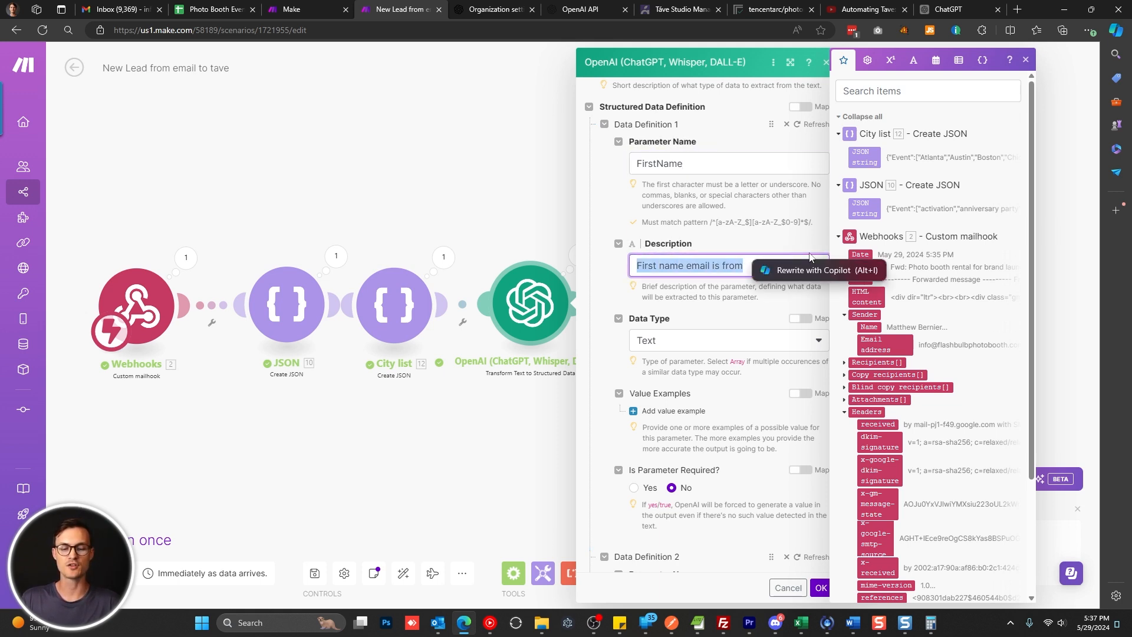
pyautogui.click(707, 267)
pyautogui.write('the')
# - Examine the data type of FirstName, then the LastName and Email definitions with their descriptions
pyautogui.scroll(-3, 773, 172)
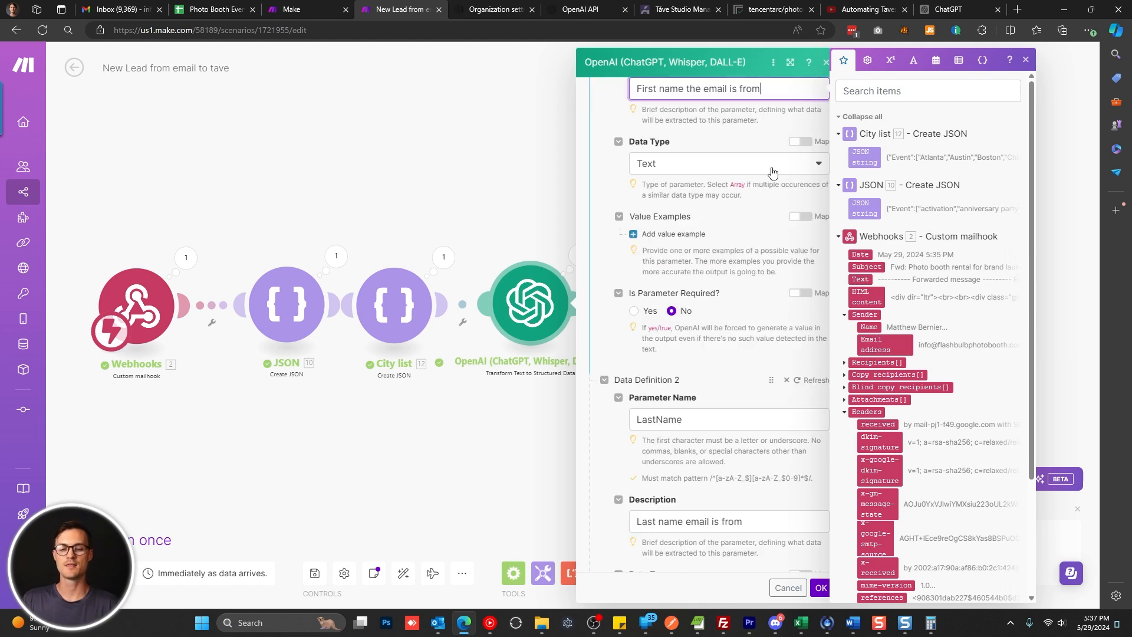
pyautogui.click(773, 196)
pyautogui.scroll(-3, 767, 158)
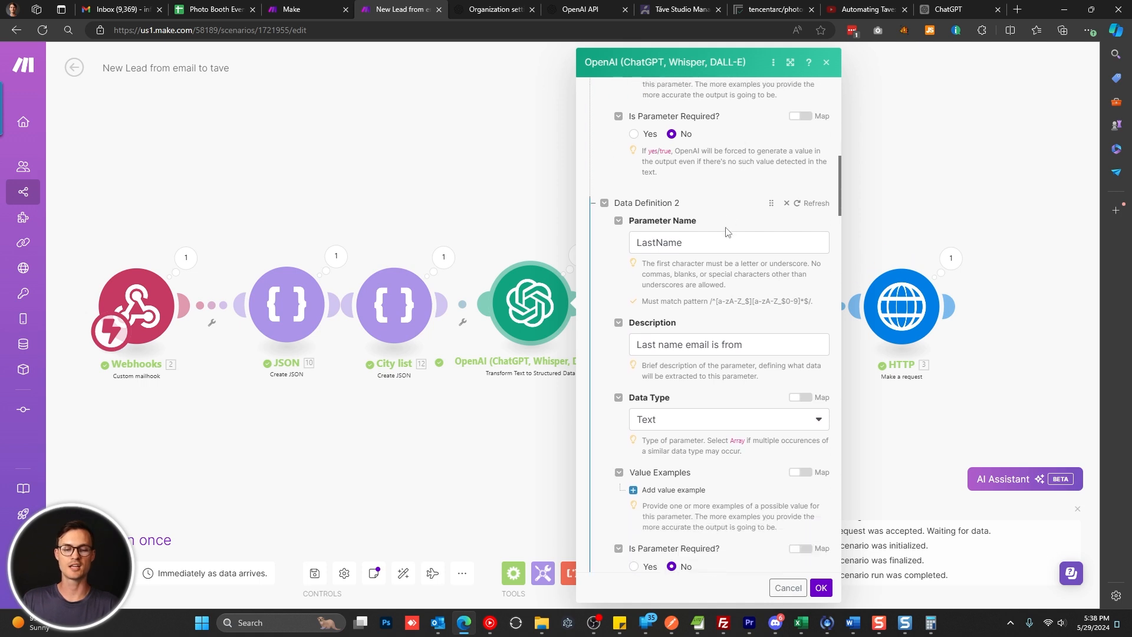
pyautogui.scroll(-1, 725, 232)
pyautogui.click(718, 192)
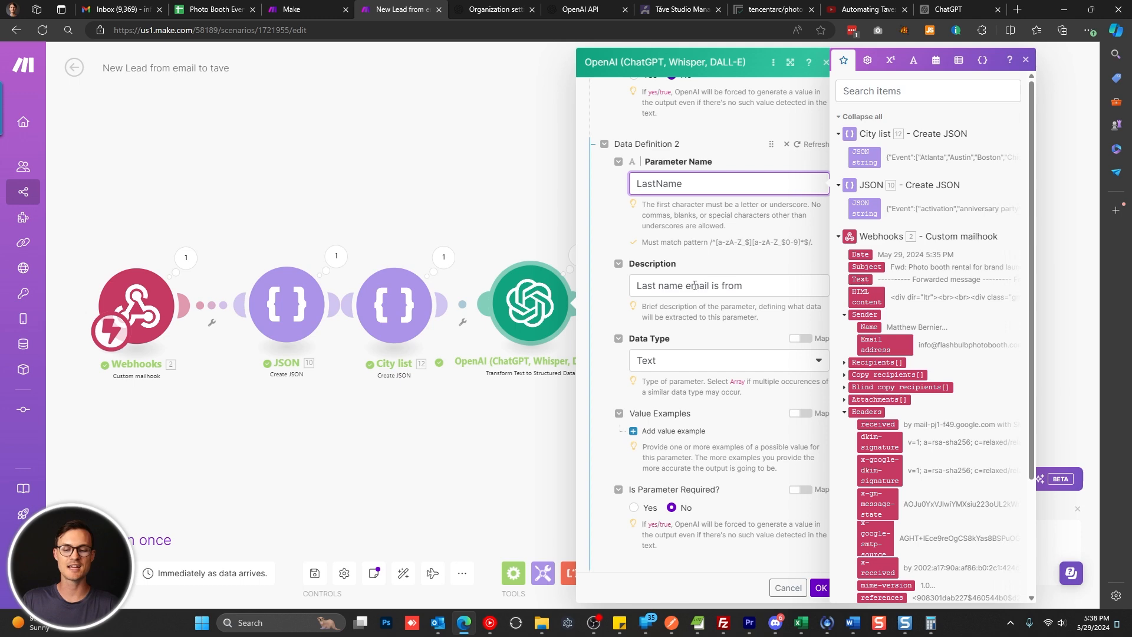
pyautogui.scroll(-8, 730, 287)
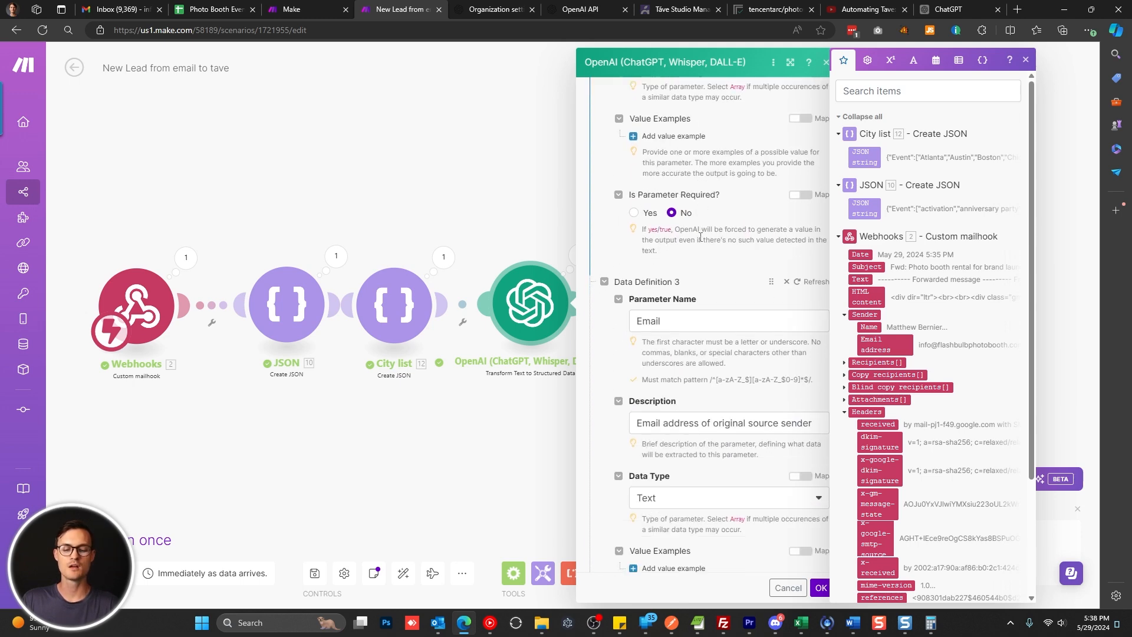
pyautogui.click(678, 151)
pyautogui.moveTo(708, 246); pyautogui.dragTo(813, 248)
pyautogui.scroll(-2, 813, 248)
pyautogui.scroll(-2, 813, 250)
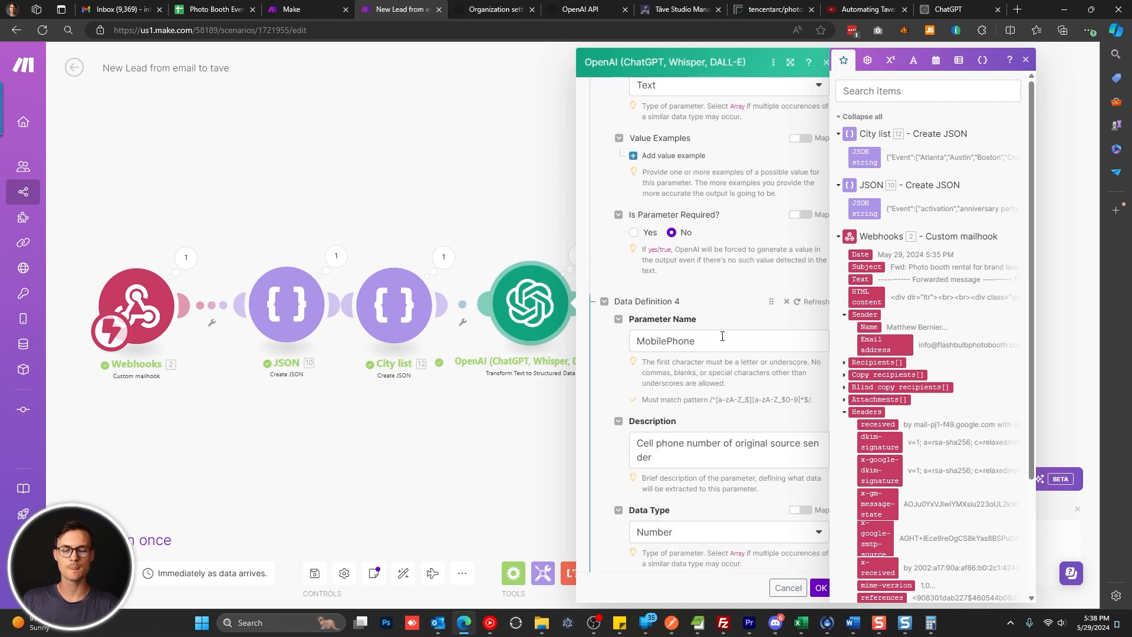
# - Examine the MobilePhone and EventDate definitions, including their descriptions and data types
pyautogui.click(724, 336)
pyautogui.scroll(-3, 724, 334)
pyautogui.click(726, 271)
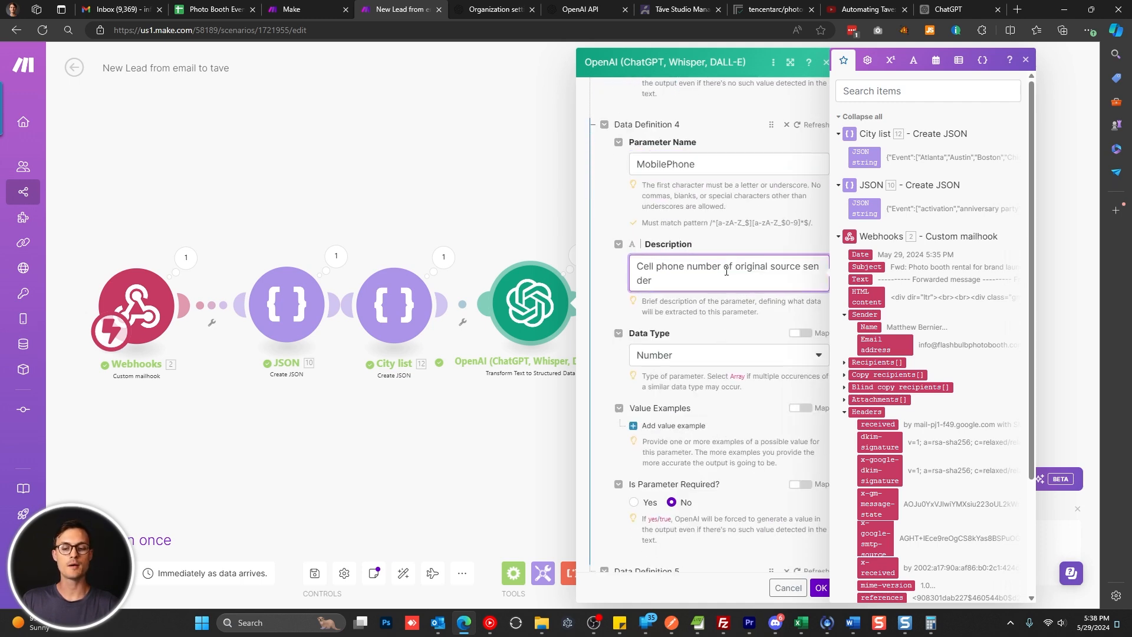
pyautogui.scroll(-2, 727, 274)
pyautogui.scroll(-3, 727, 279)
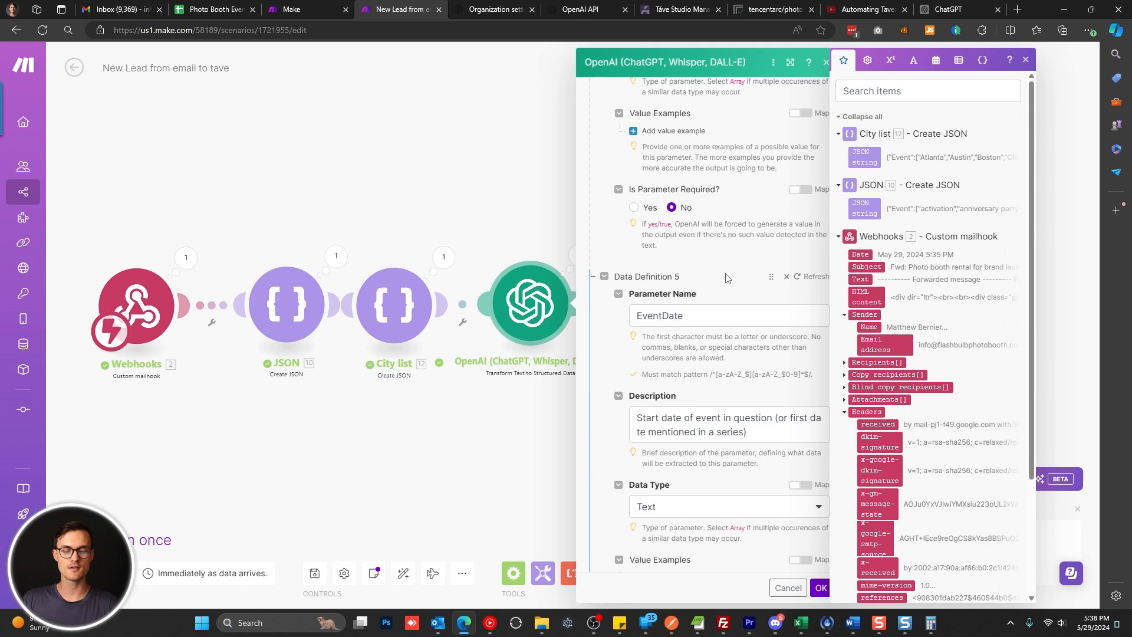
pyautogui.moveTo(690, 316); pyautogui.dragTo(675, 318)
pyautogui.scroll(-3, 678, 317)
pyautogui.click(742, 242)
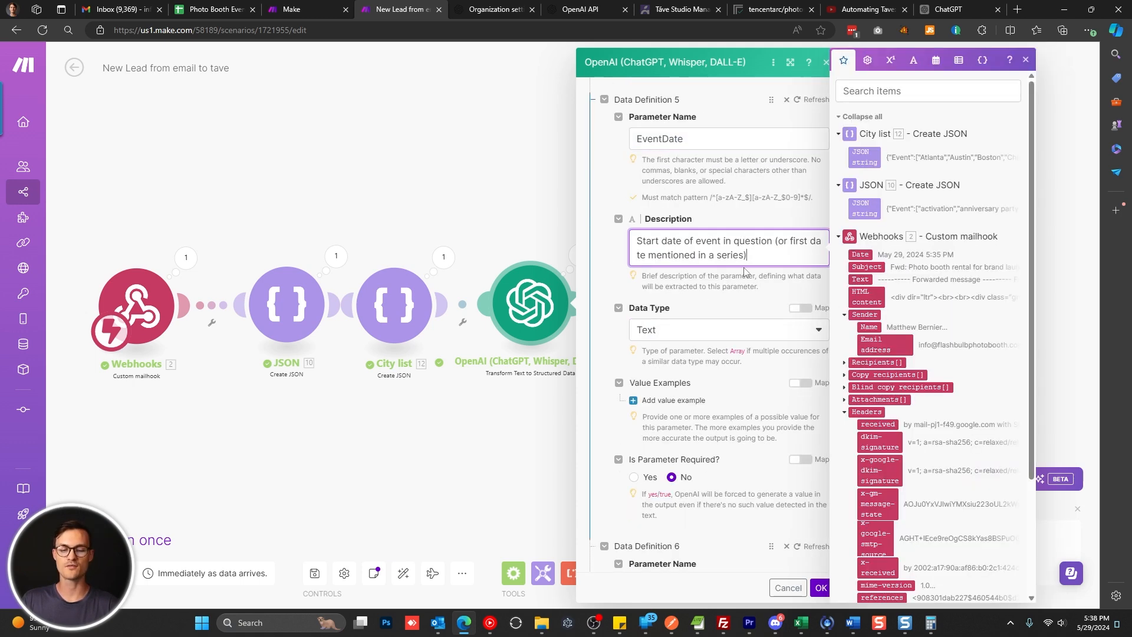
pyautogui.click(758, 258)
pyautogui.scroll(-1, 758, 258)
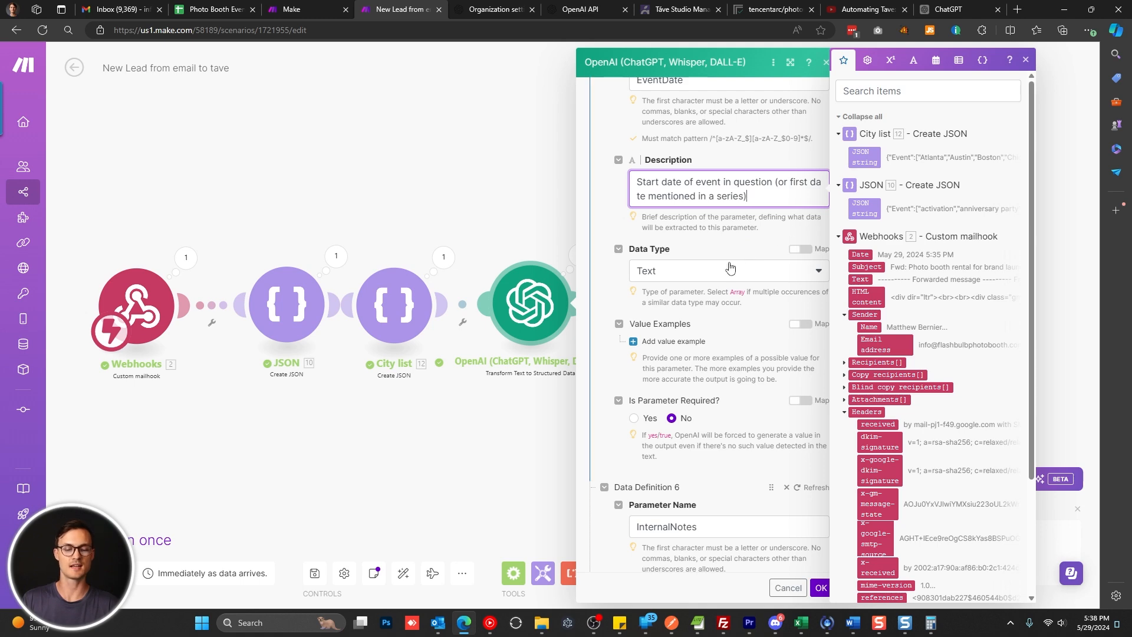
# - Examine the InternalNotes parameter in Data Definition 6 and the wording of its description
pyautogui.scroll(-6, 728, 262)
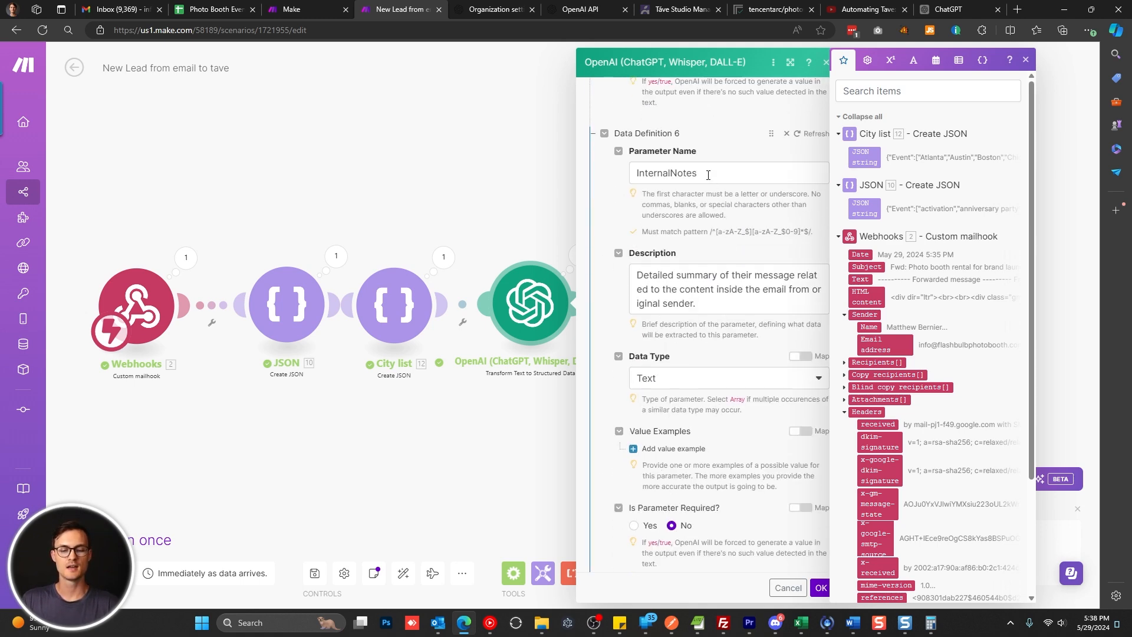
pyautogui.doubleClick(708, 175)
pyautogui.click(693, 283)
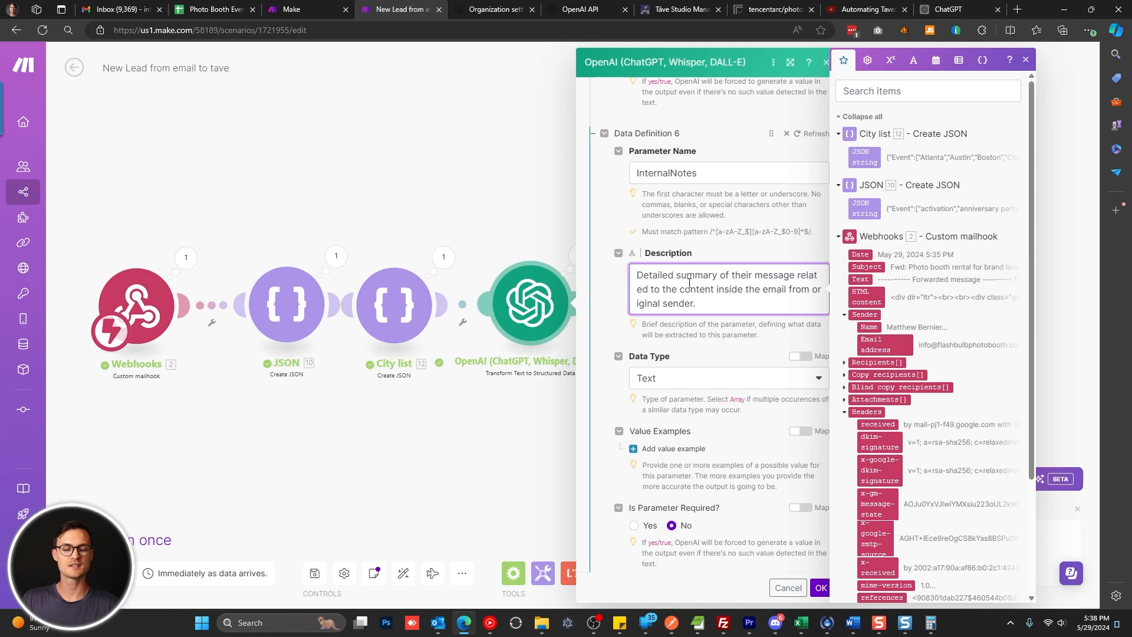
pyautogui.moveTo(692, 285); pyautogui.dragTo(767, 290)
pyautogui.click(763, 300)
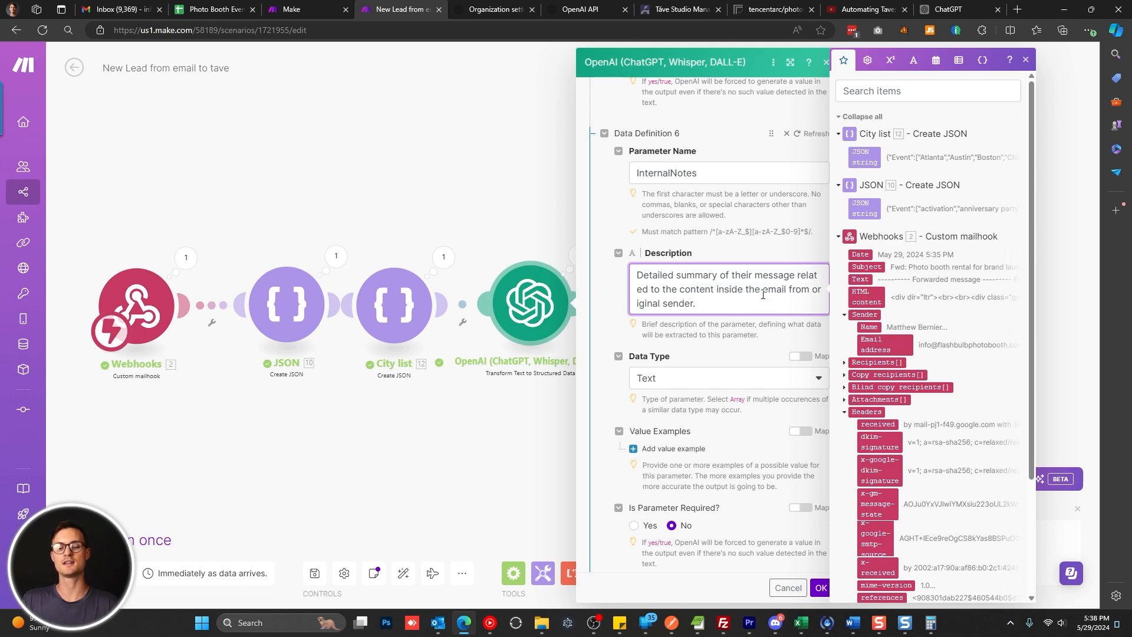
# - Examine the EventType parameter in Data Definition 7, its matching instructions, its "event" fallback and the JSON string mapped as value examples
pyautogui.scroll(-6, 741, 255)
pyautogui.click(720, 282)
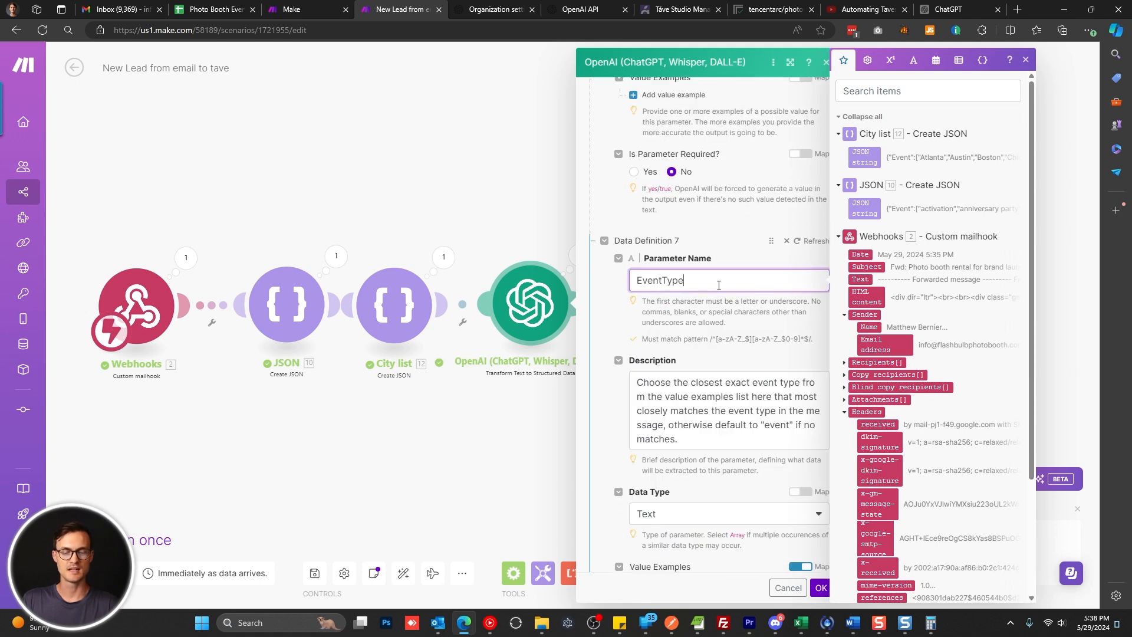
pyautogui.scroll(-2, 717, 390)
pyautogui.moveTo(695, 322); pyautogui.dragTo(638, 263)
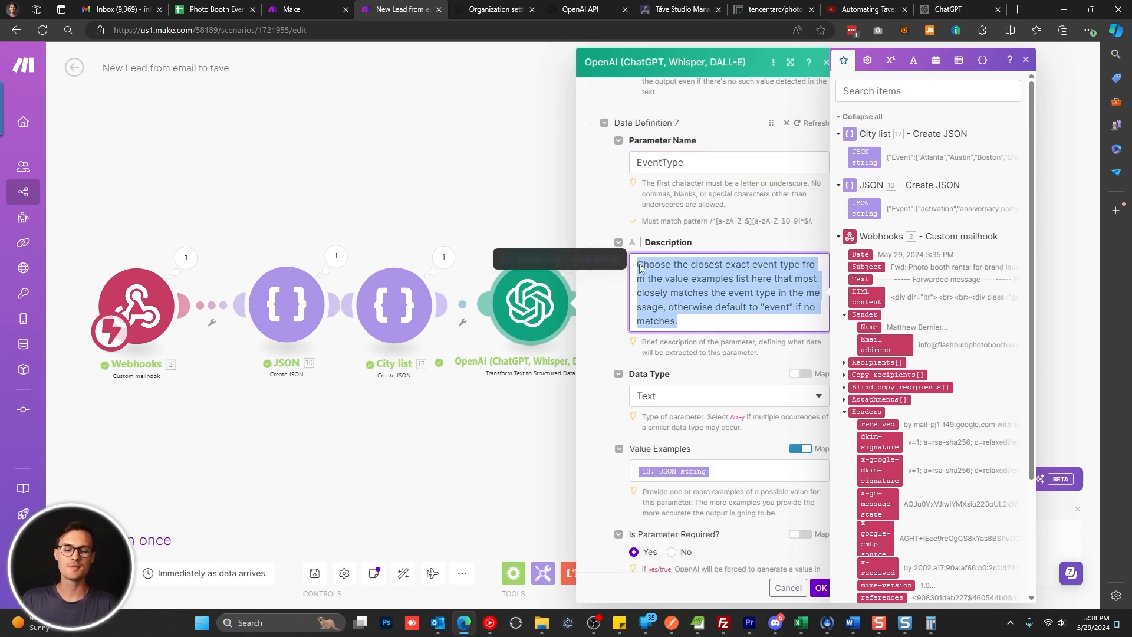
pyautogui.click(707, 282)
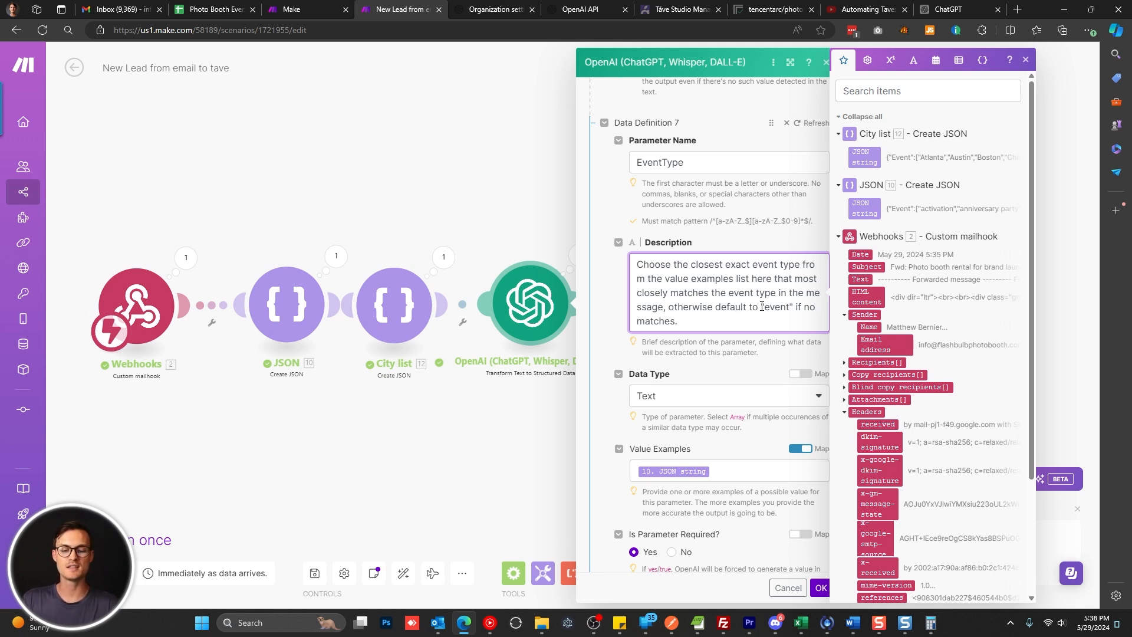
pyautogui.moveTo(761, 308); pyautogui.dragTo(797, 304)
pyautogui.scroll(-1, 751, 253)
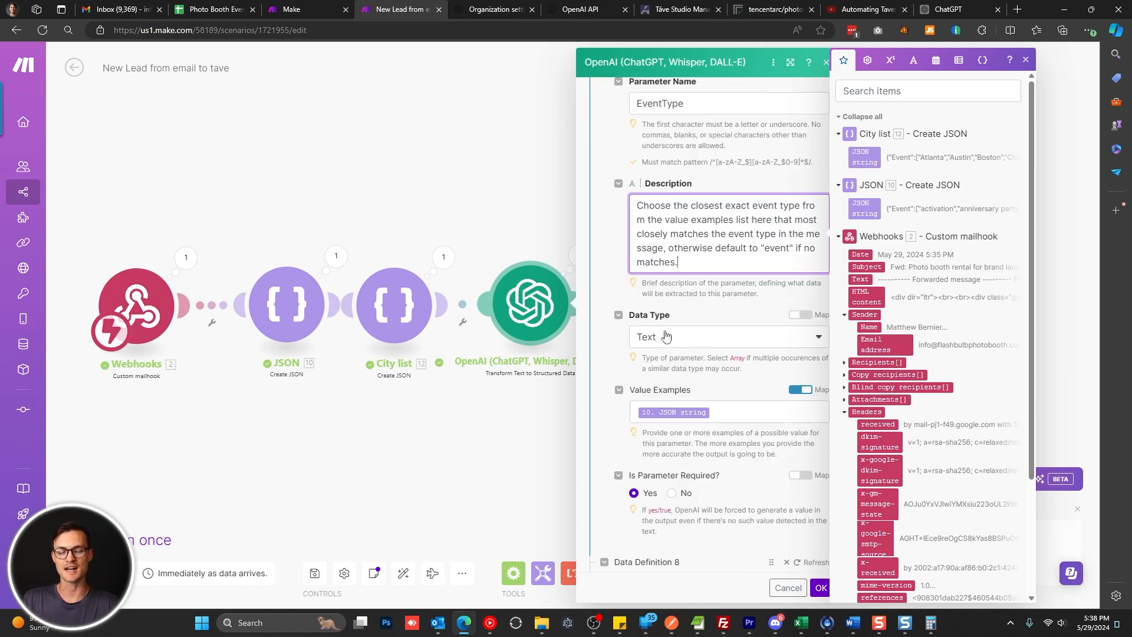
pyautogui.scroll(-1, 672, 337)
pyautogui.click(717, 348)
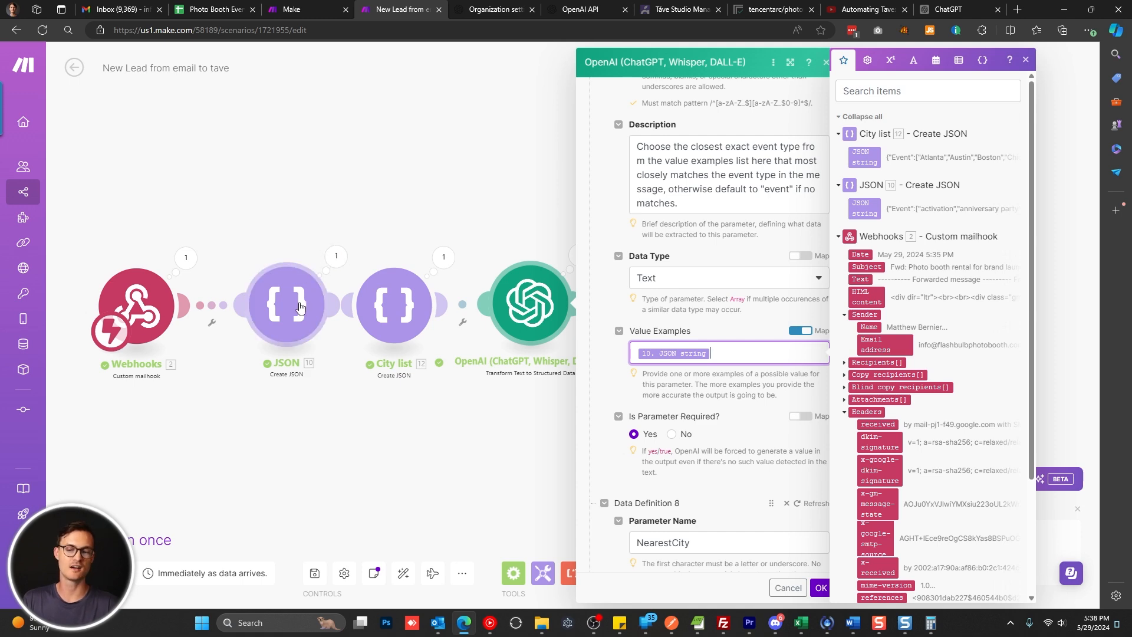
pyautogui.scroll(3, 765, 241)
pyautogui.scroll(-5, 765, 240)
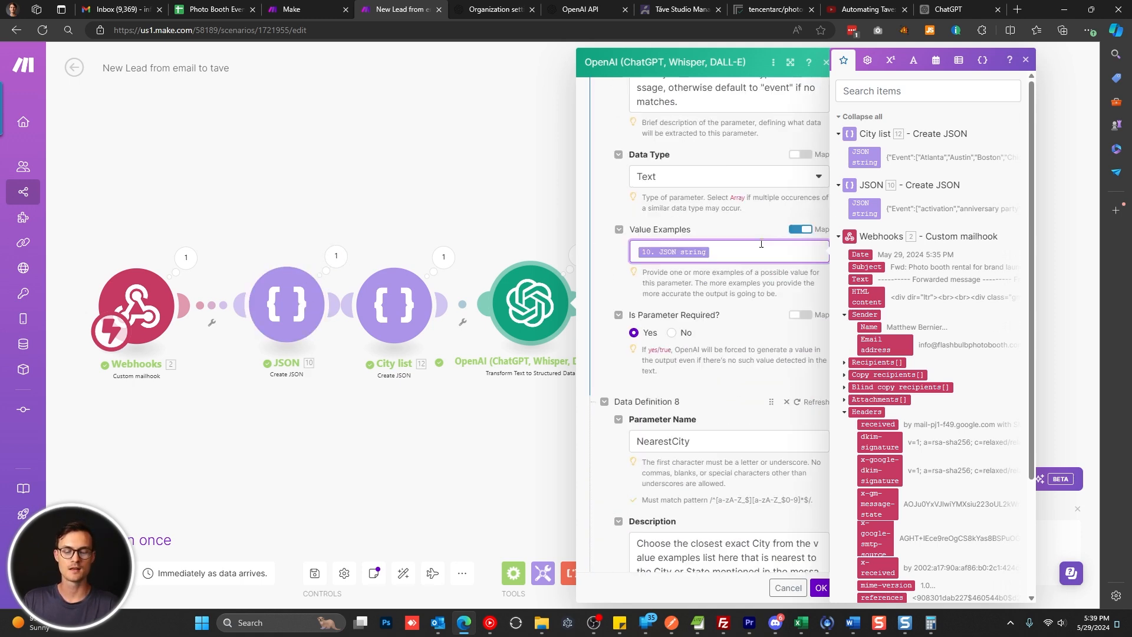
# - Inspect the output bundle of the first JSON module for its list of event types, then close it
pyautogui.click(344, 264)
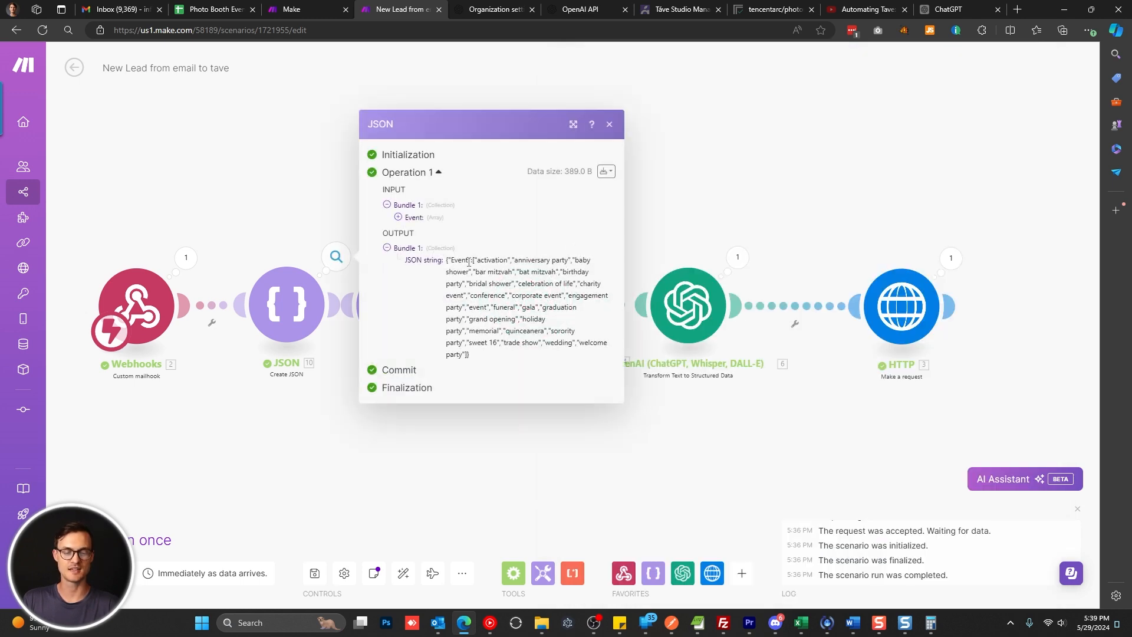
pyautogui.moveTo(469, 261); pyautogui.dragTo(529, 364)
pyautogui.click(546, 450)
# - Reopen the first OpenAI module and recheck the default wording in the EventType description
pyautogui.click(529, 302)
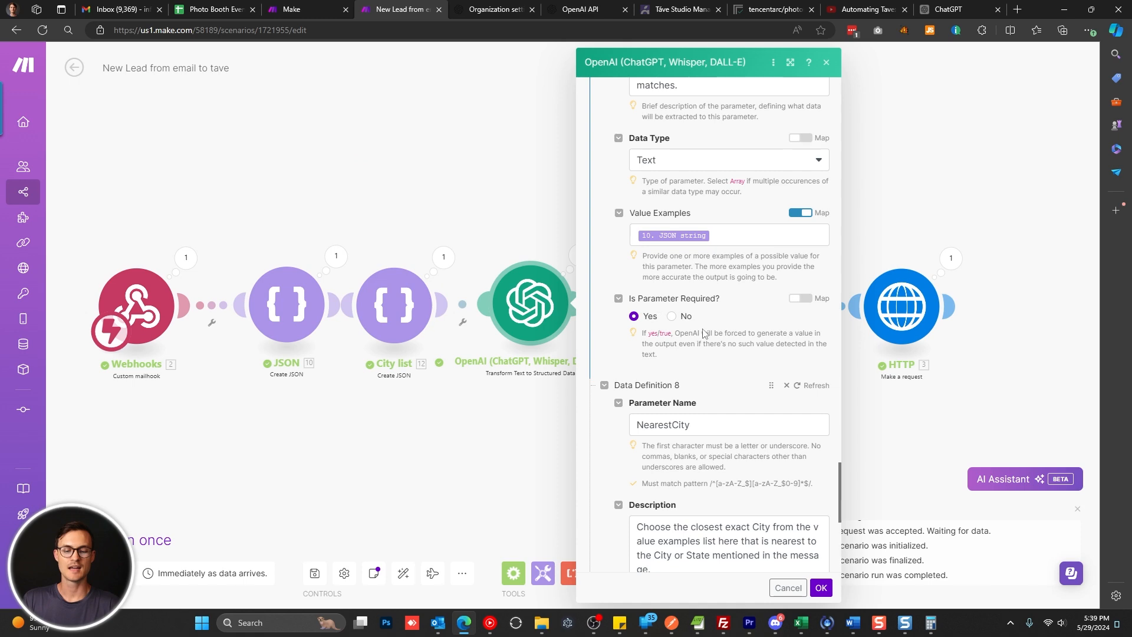
pyautogui.scroll(-5, 721, 424)
pyautogui.scroll(8, 726, 277)
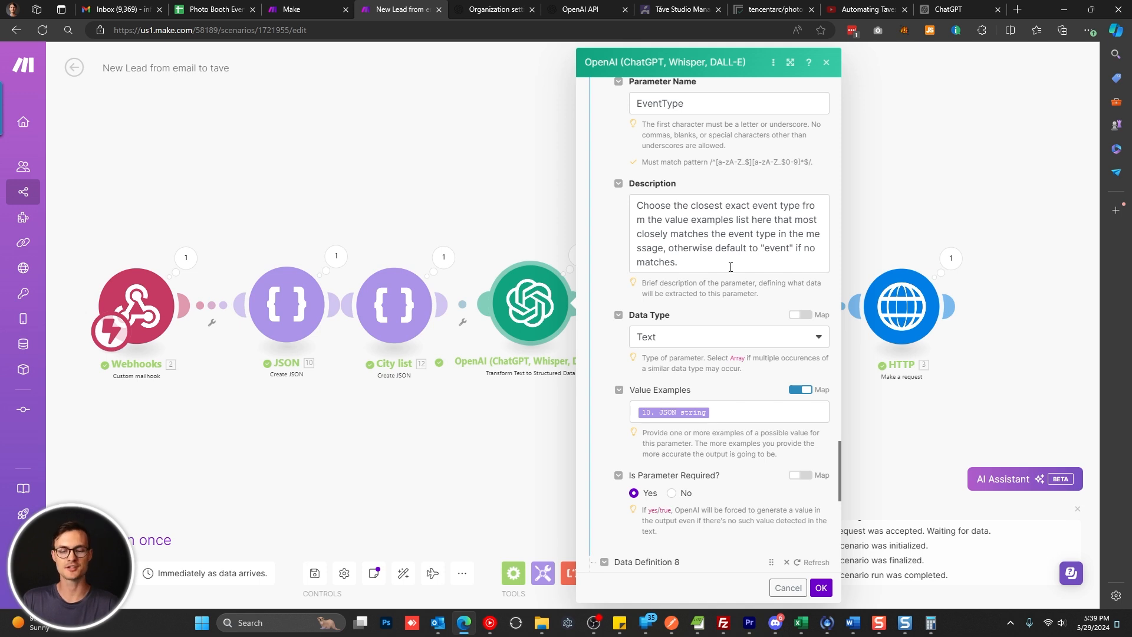
pyautogui.click(760, 261)
pyautogui.doubleClick(777, 248)
pyautogui.scroll(-3, 753, 276)
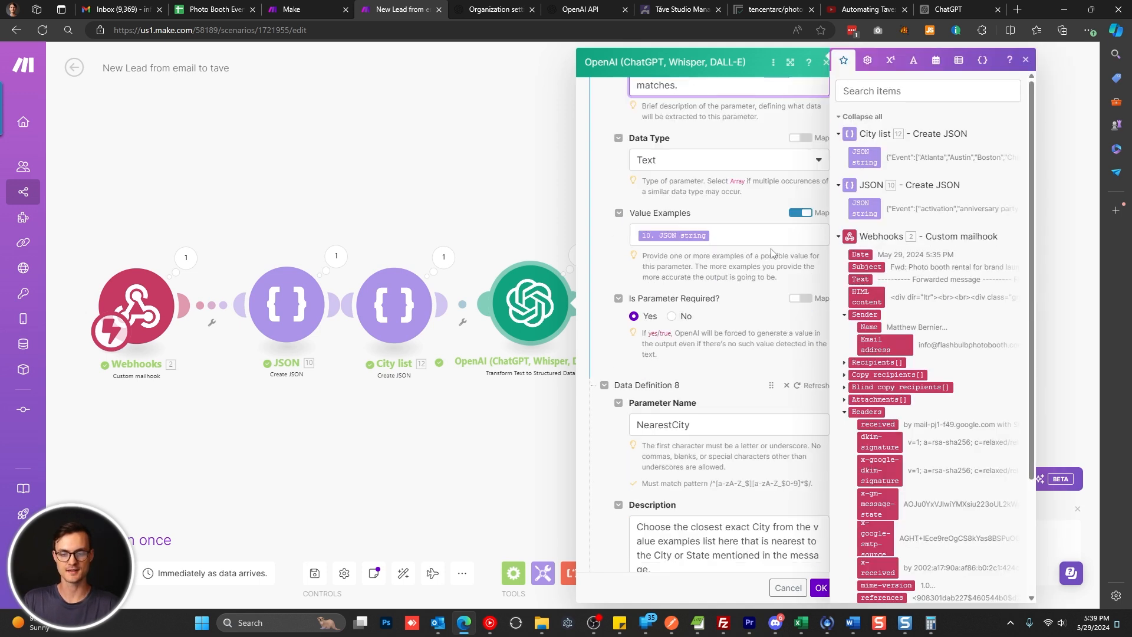
# - Examine the NearestCity parameter in Data Definition 8, its description and the City list JSON string mapped as value examples
pyautogui.scroll(-2, 754, 276)
pyautogui.doubleClick(748, 306)
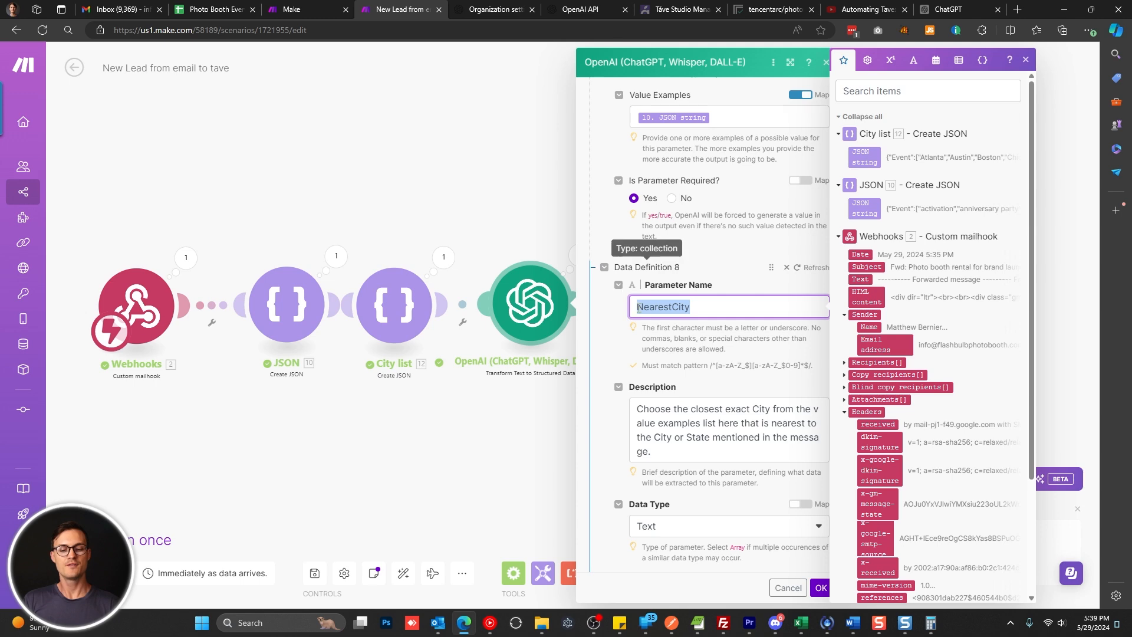
pyautogui.scroll(-2, 716, 333)
pyautogui.click(714, 331)
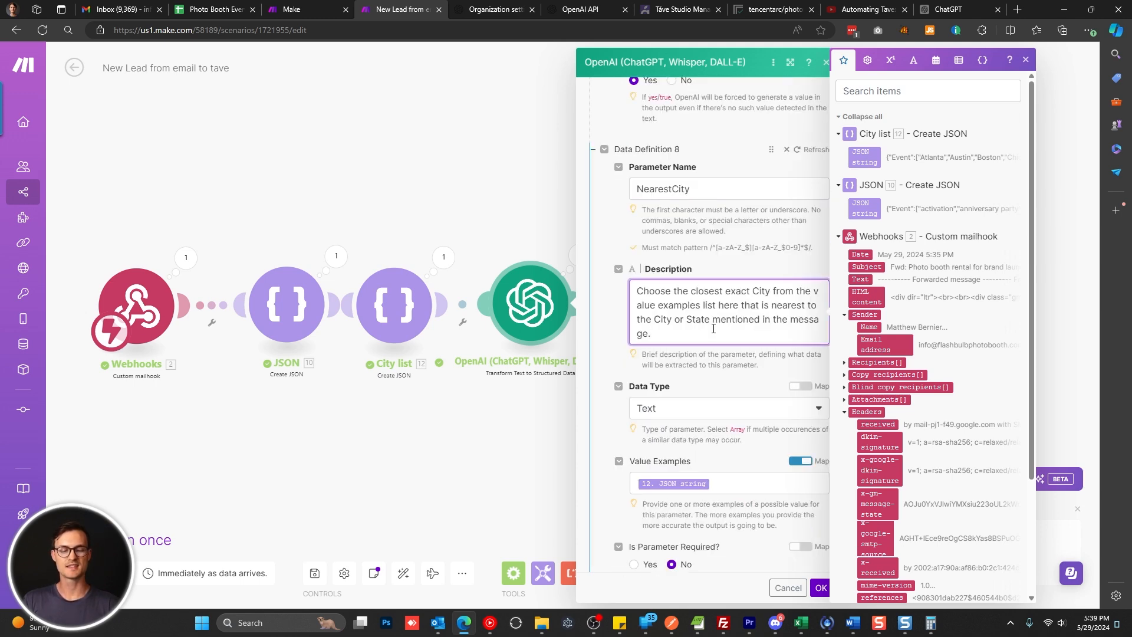
pyautogui.click(728, 481)
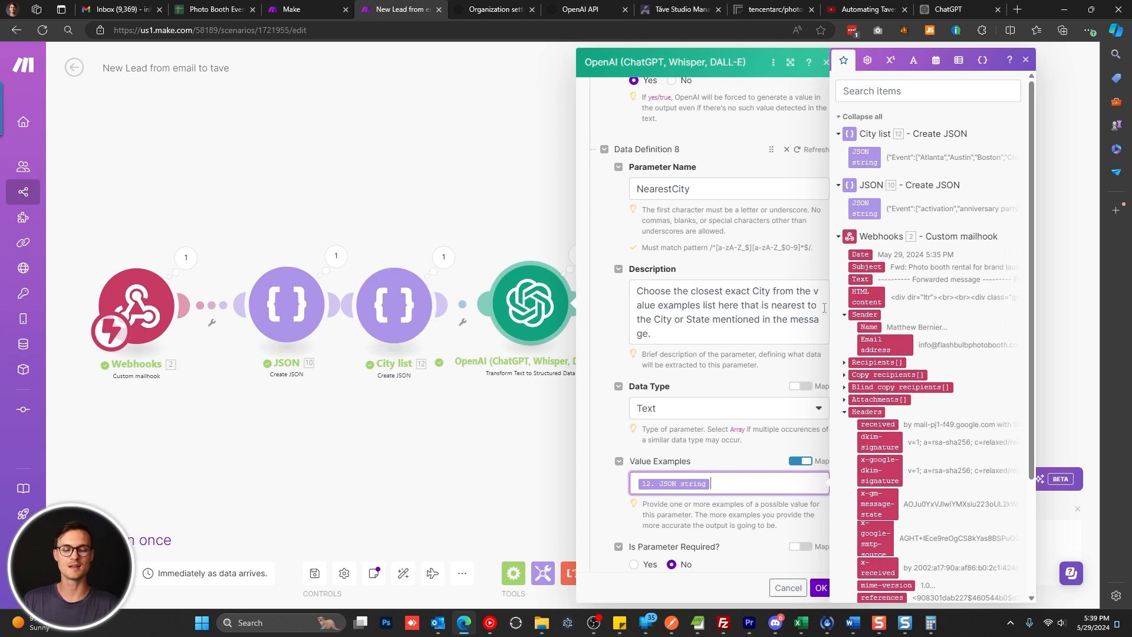
pyautogui.click(757, 332)
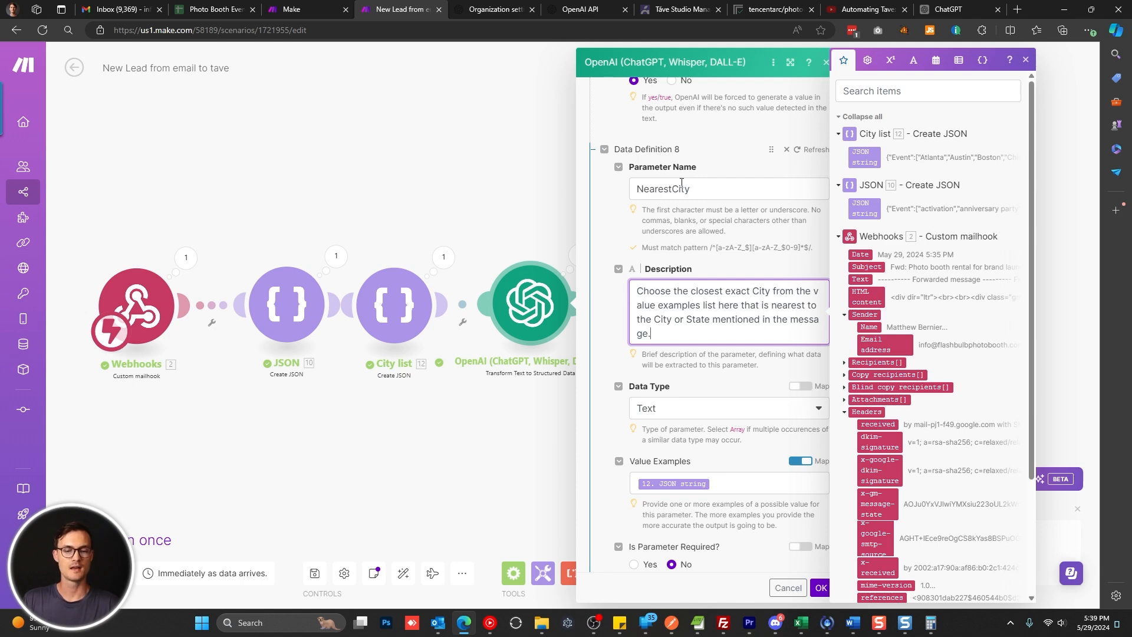
pyautogui.doubleClick(654, 195)
# - Go back to Data Definition 7 and look over the EventType parameter name again
pyautogui.scroll(8, 678, 295)
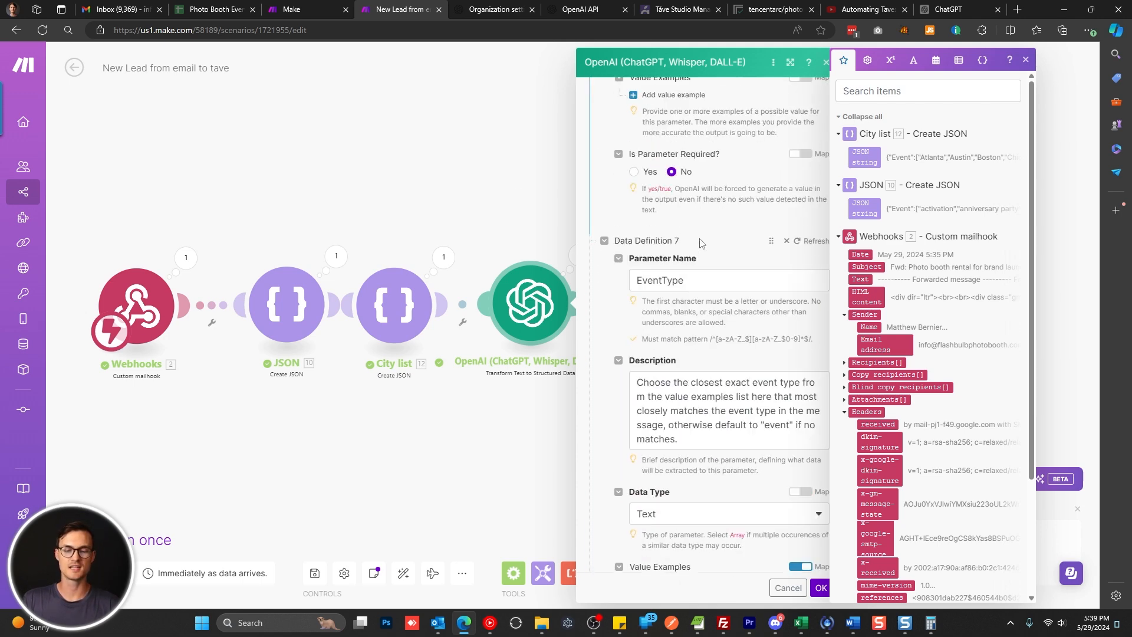
pyautogui.doubleClick(660, 281)
pyautogui.scroll(-3, 658, 214)
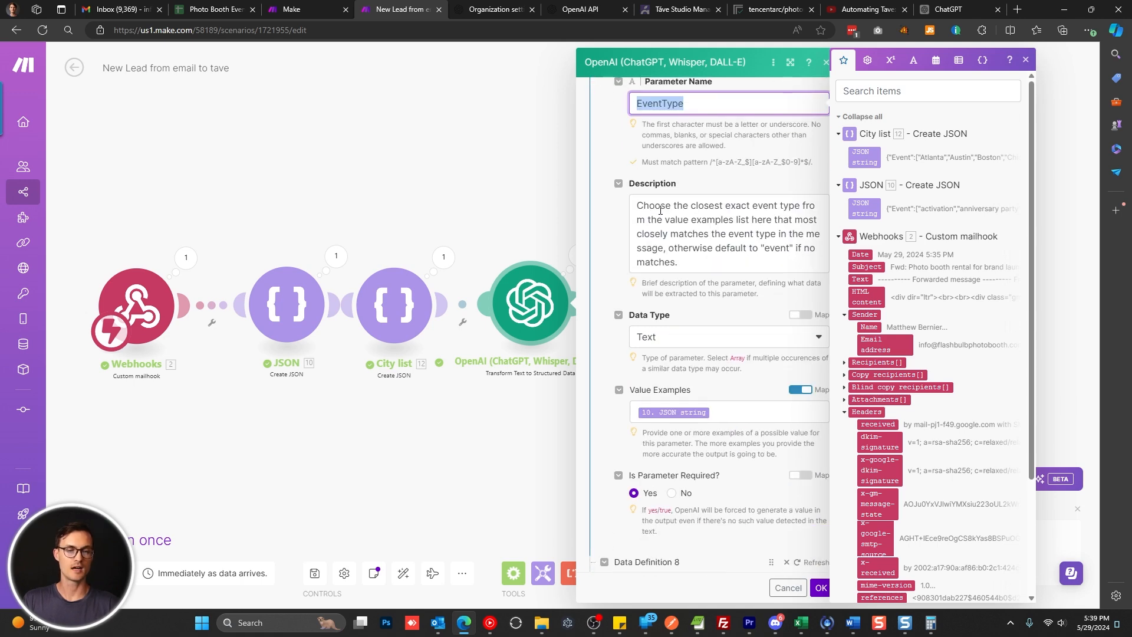
pyautogui.click(718, 105)
pyautogui.moveTo(718, 105); pyautogui.dragTo(595, 103)
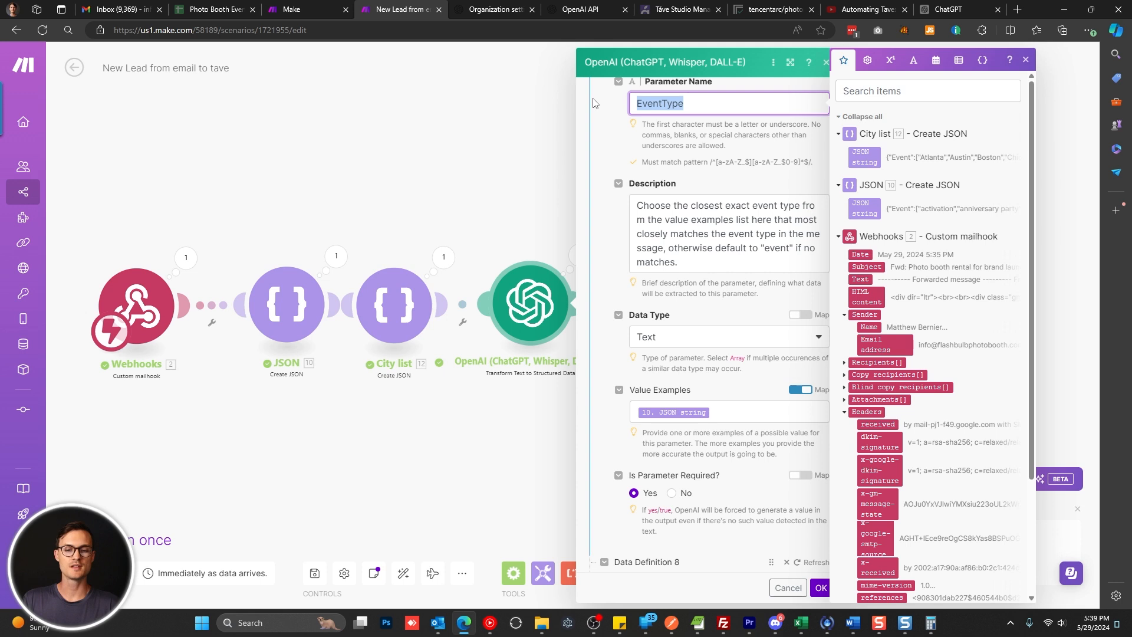
pyautogui.click(683, 107)
pyautogui.moveTo(683, 106); pyautogui.dragTo(619, 105)
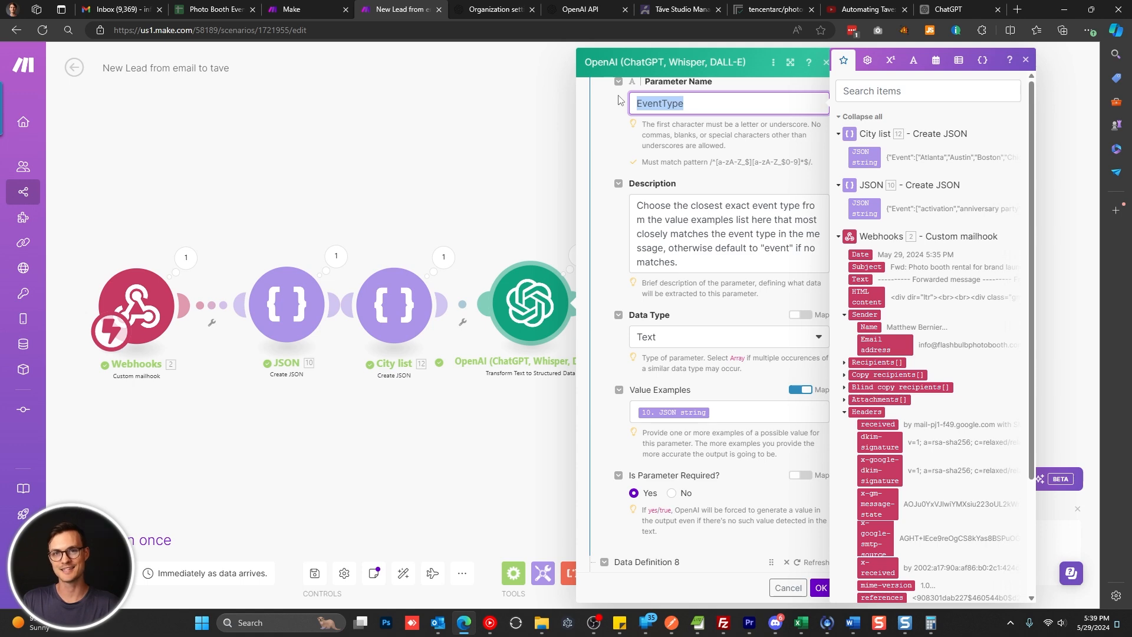
# - Look over the value examples mapped for EventType and NearestCity, then close the first OpenAI module without saving
pyautogui.scroll(-9, 678, 172)
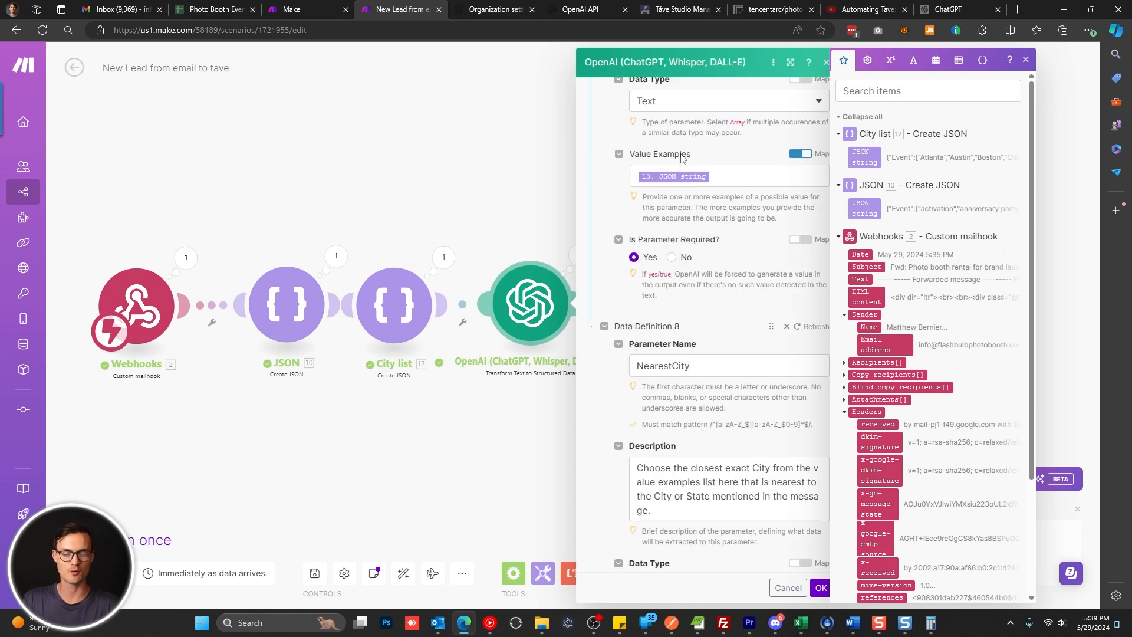
pyautogui.scroll(-1, 679, 173)
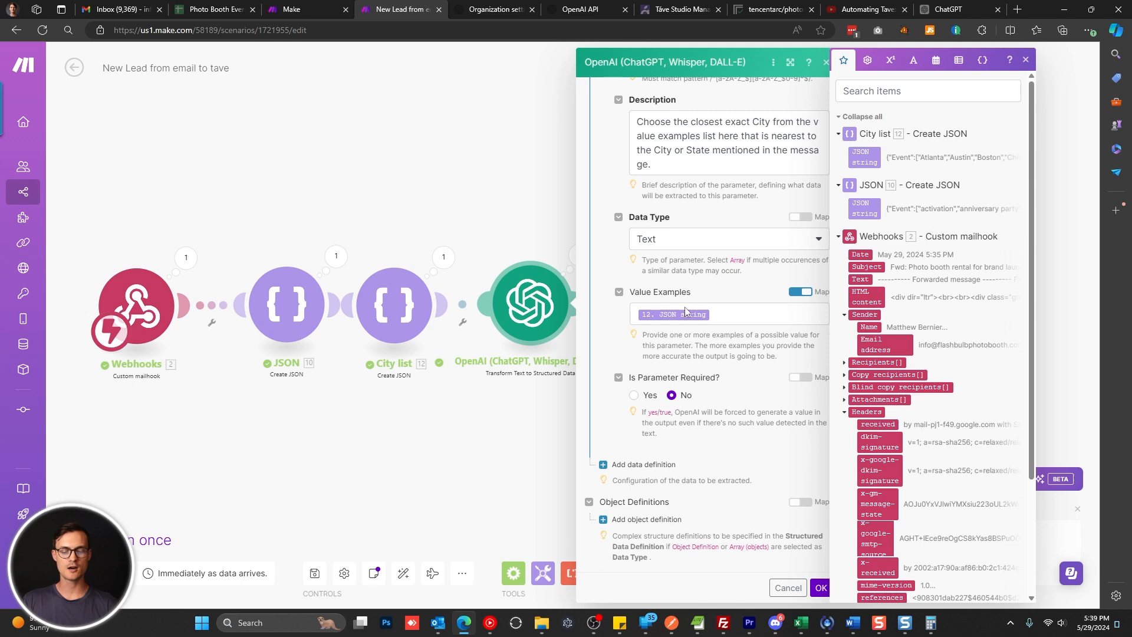
pyautogui.click(789, 587)
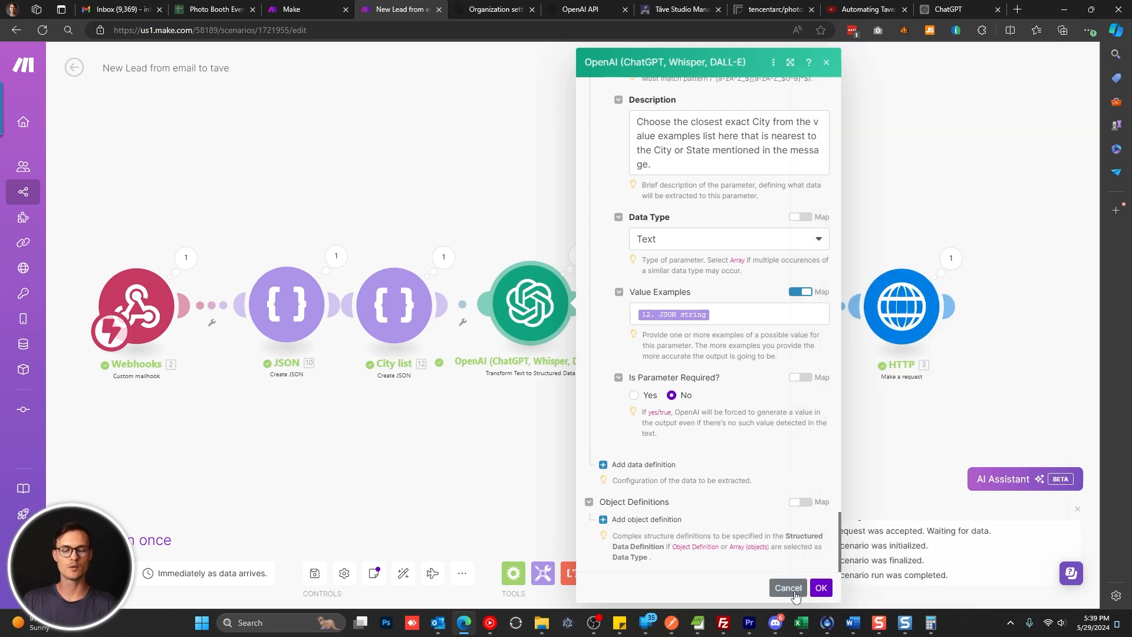
# - Open the second OpenAI module and examine its Prompt wording and the webhook Text mapped as Text to Parse
pyautogui.click(689, 299)
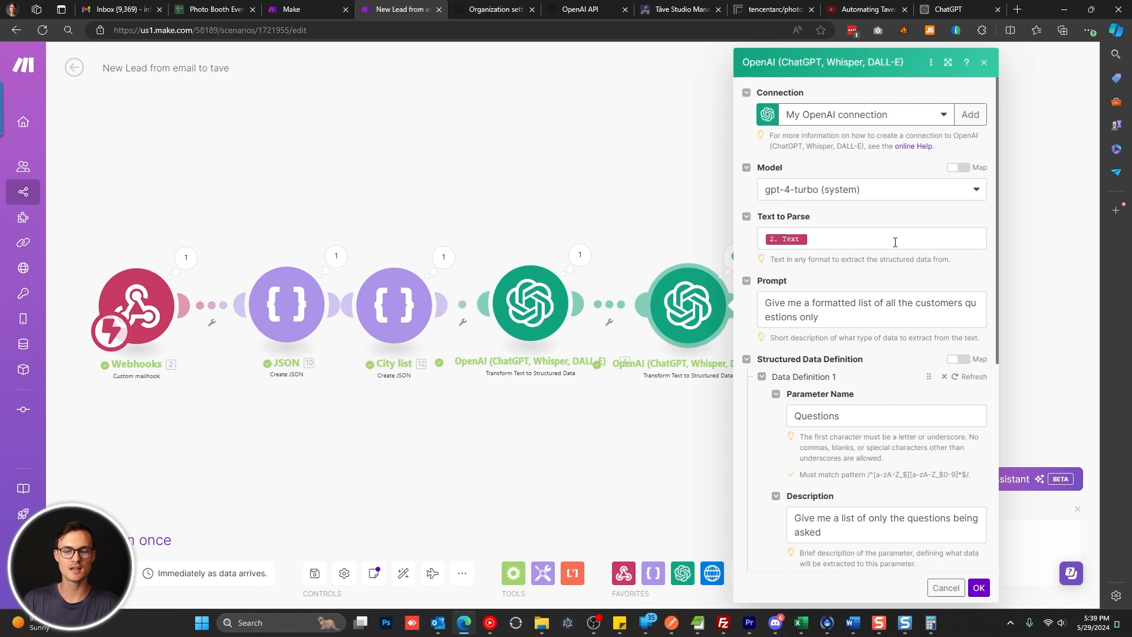
pyautogui.click(858, 305)
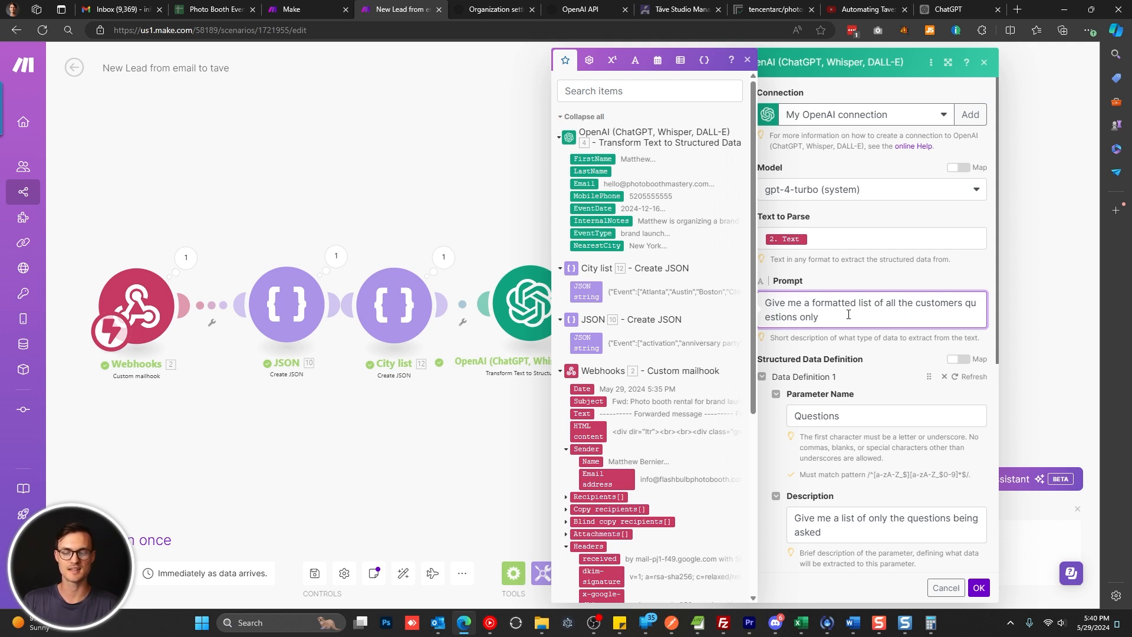
pyautogui.moveTo(850, 318); pyautogui.dragTo(761, 299)
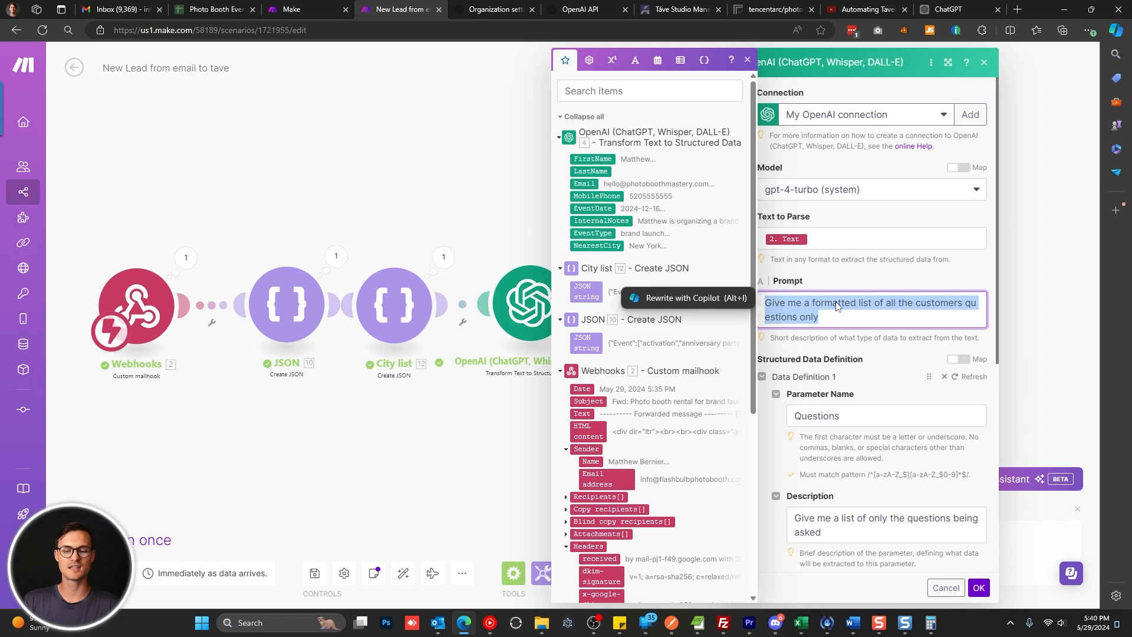
pyautogui.click(838, 302)
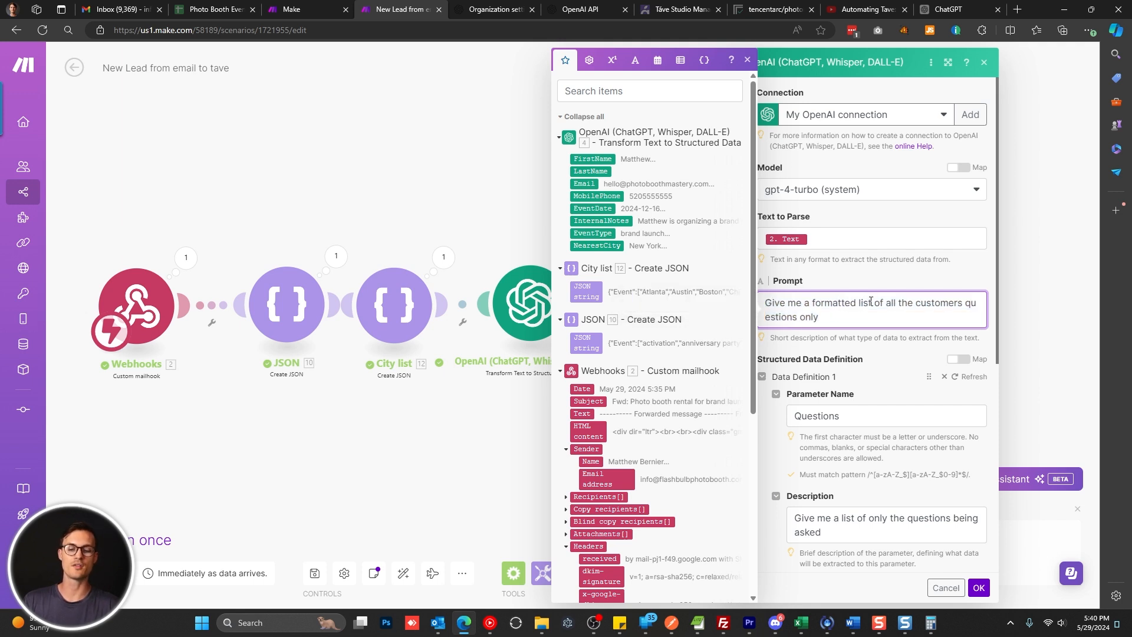
pyautogui.click(859, 242)
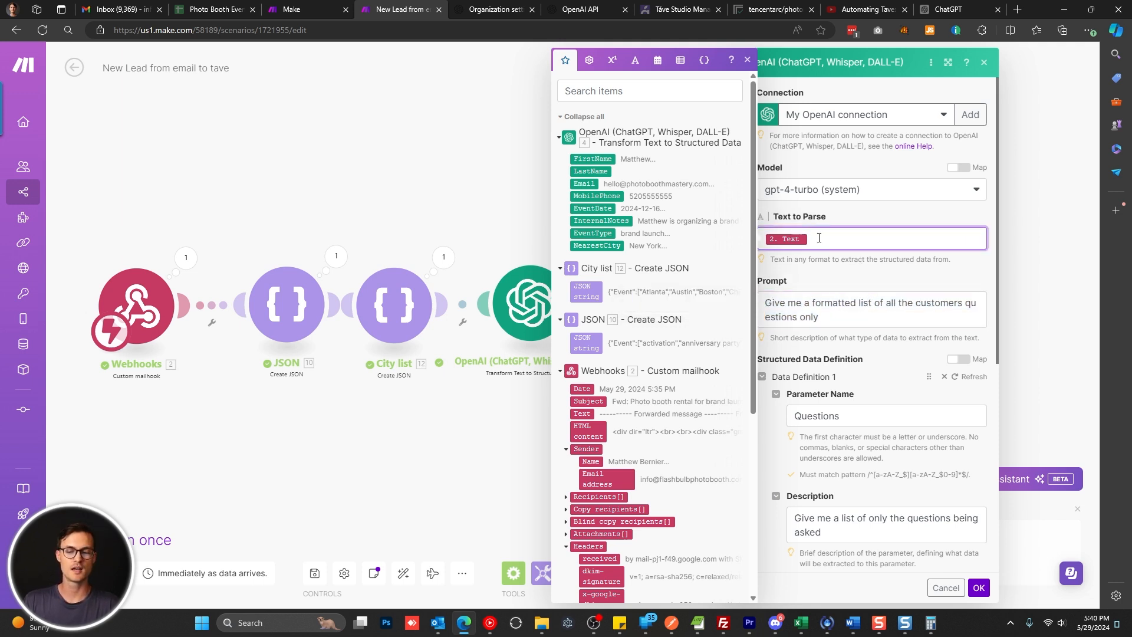
# - Examine the description of the Questions parameter in Data Definition 1, then confirm and close the module
pyautogui.scroll(-4, 826, 275)
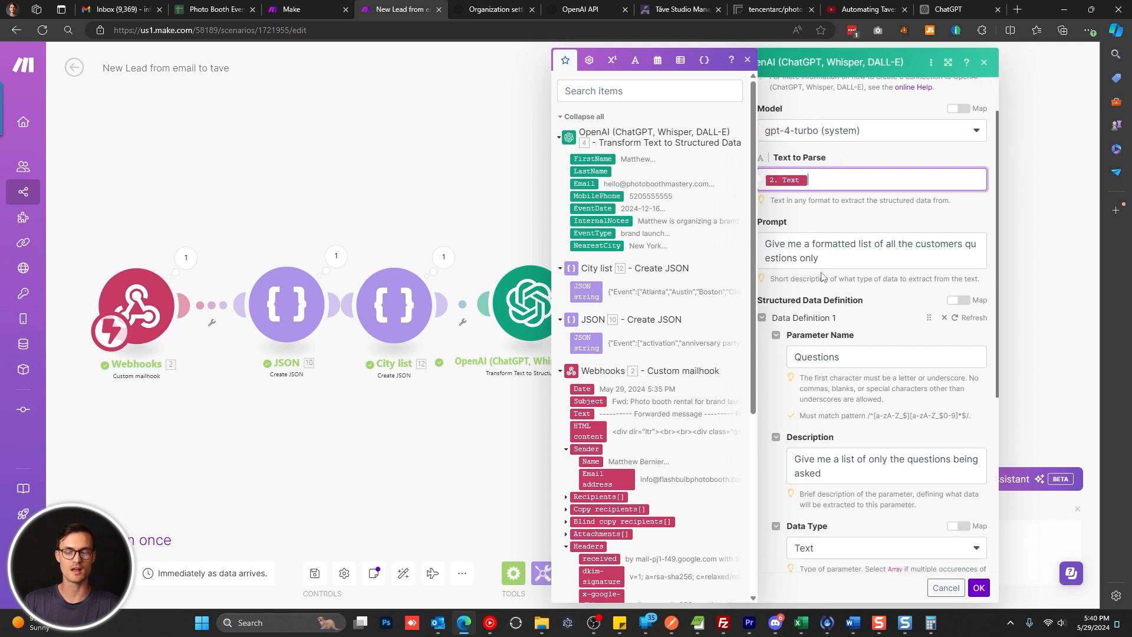
pyautogui.doubleClick(843, 187)
pyautogui.click(854, 298)
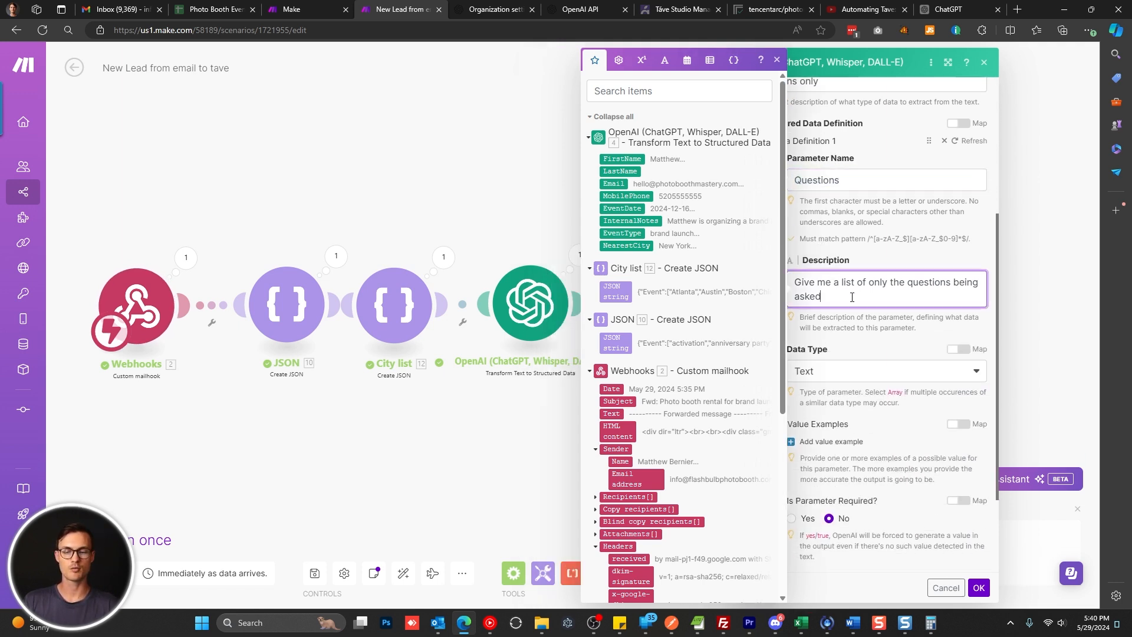
pyautogui.moveTo(804, 282); pyautogui.dragTo(832, 294)
pyautogui.click(843, 299)
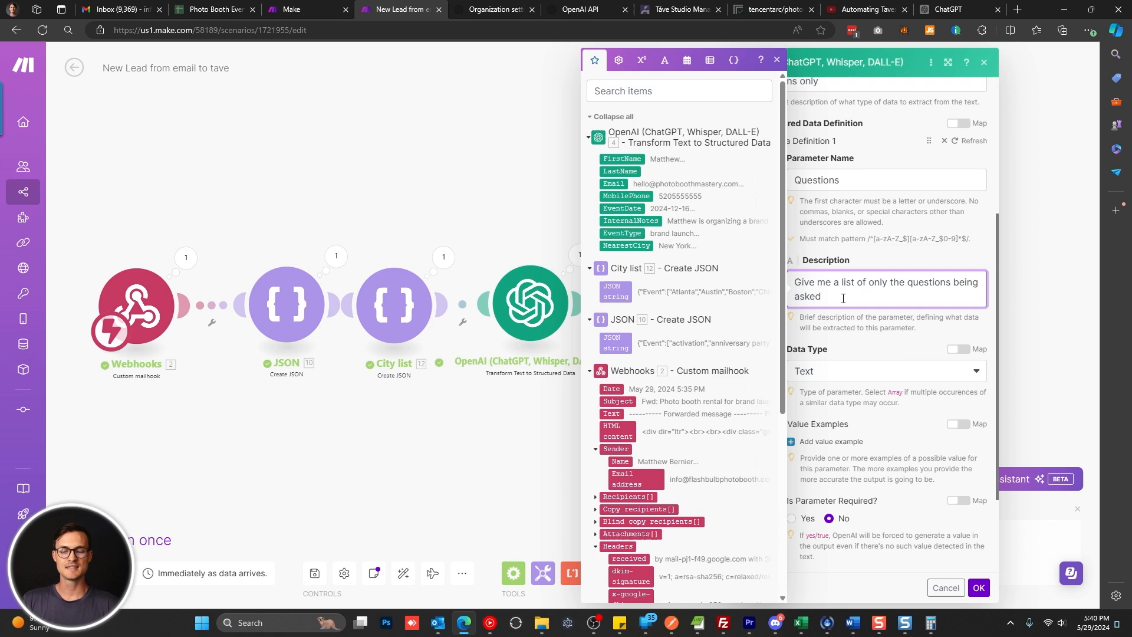
pyautogui.scroll(-2, 843, 297)
pyautogui.moveTo(845, 194); pyautogui.dragTo(791, 141)
pyautogui.click(842, 179)
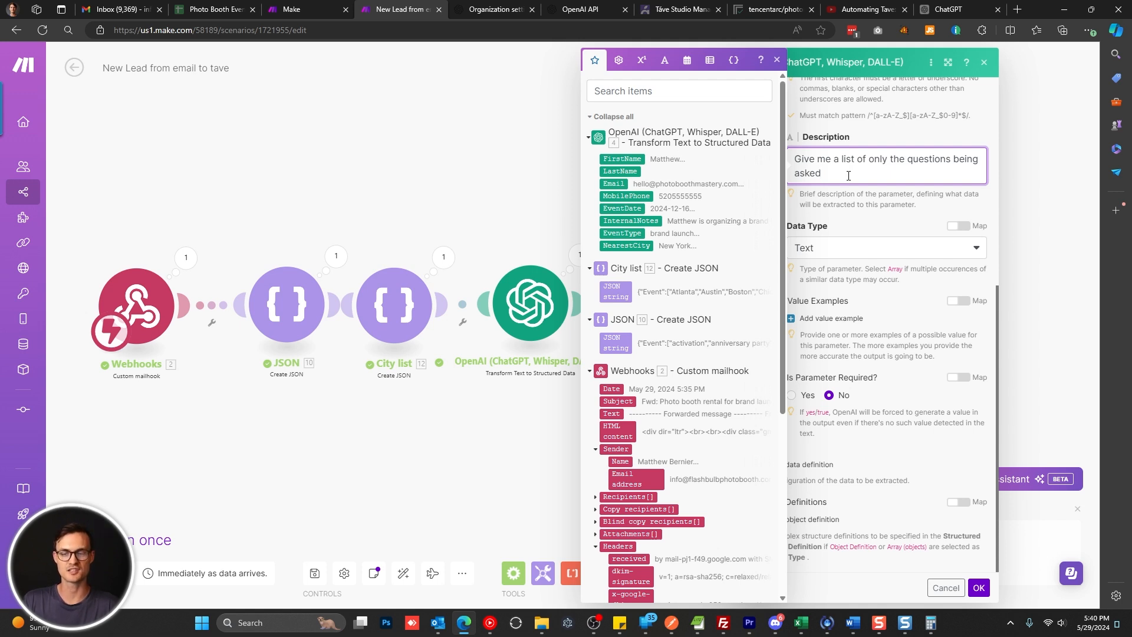
pyautogui.moveTo(848, 176); pyautogui.dragTo(791, 156)
pyautogui.click(823, 172)
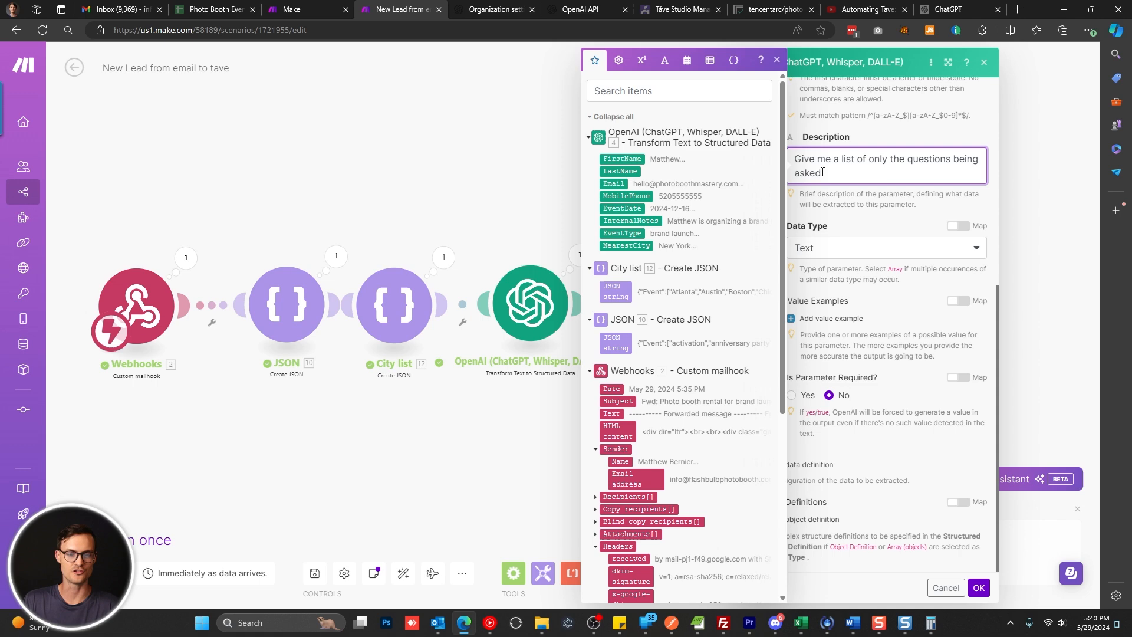
pyautogui.click(979, 588)
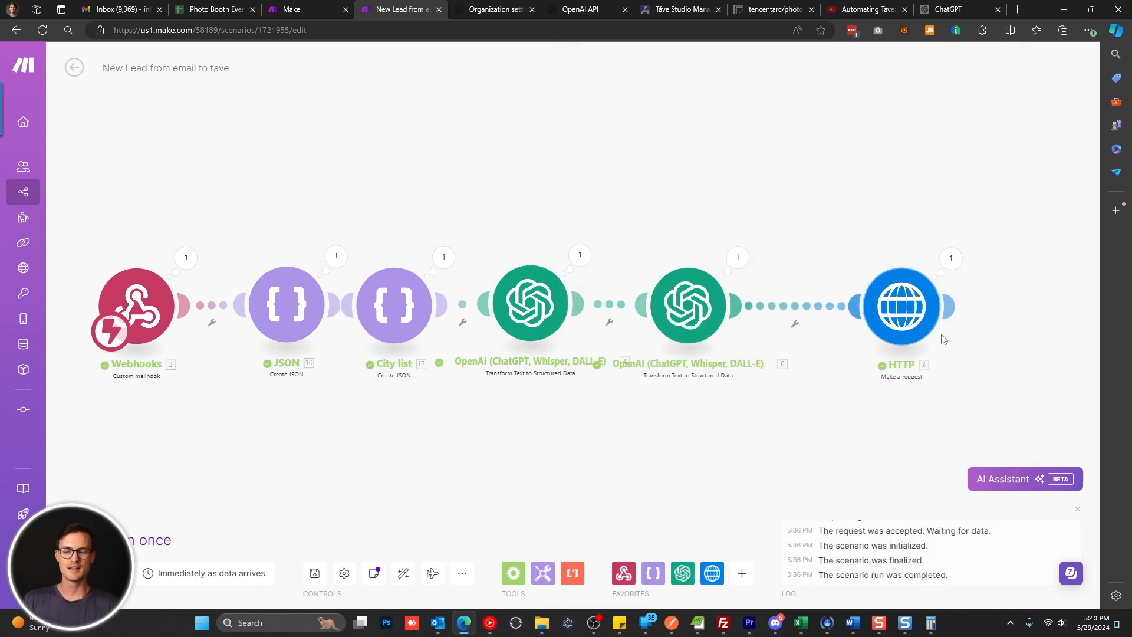
# - Bring the HTTP module fully into view, open its settings and inspect the request URL
pyautogui.moveTo(921, 307); pyautogui.dragTo(791, 310)
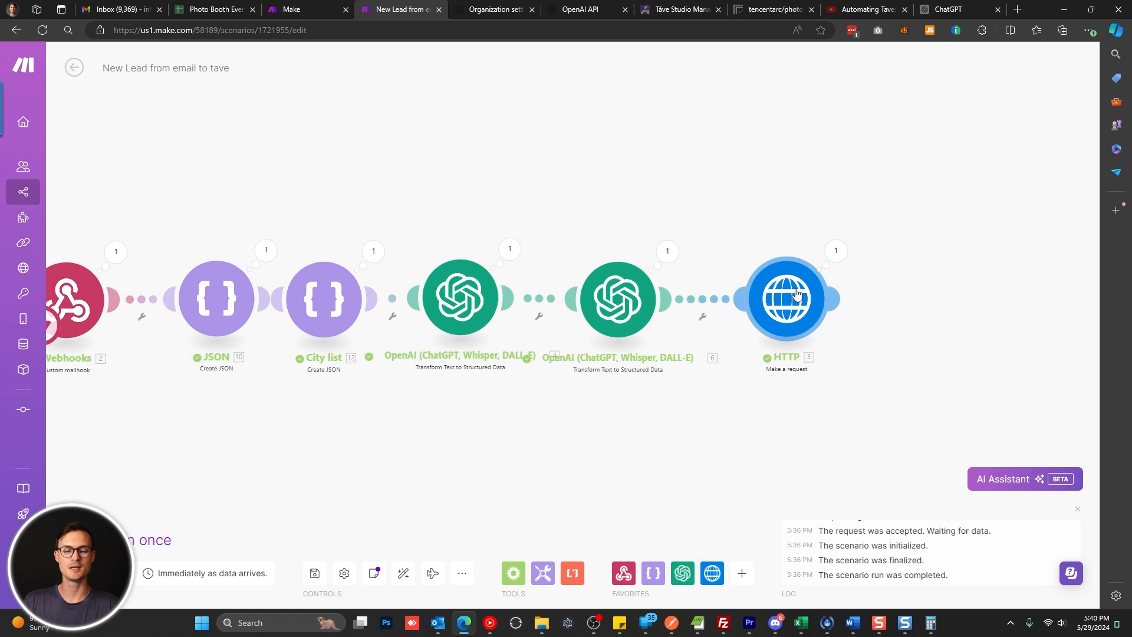
pyautogui.click(796, 293)
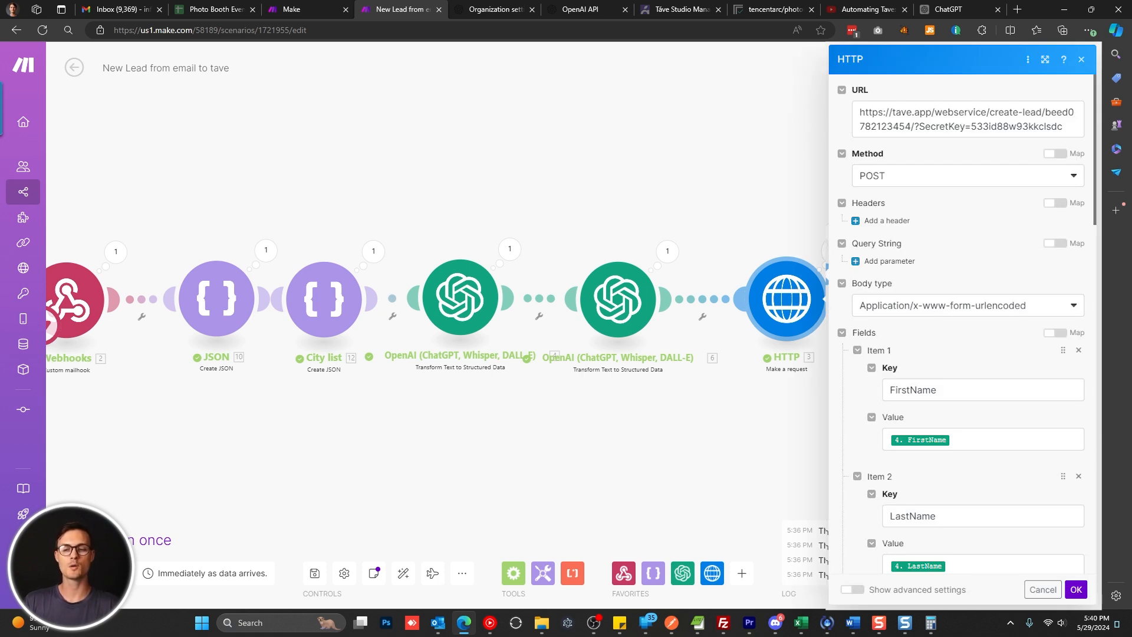
pyautogui.click(968, 120)
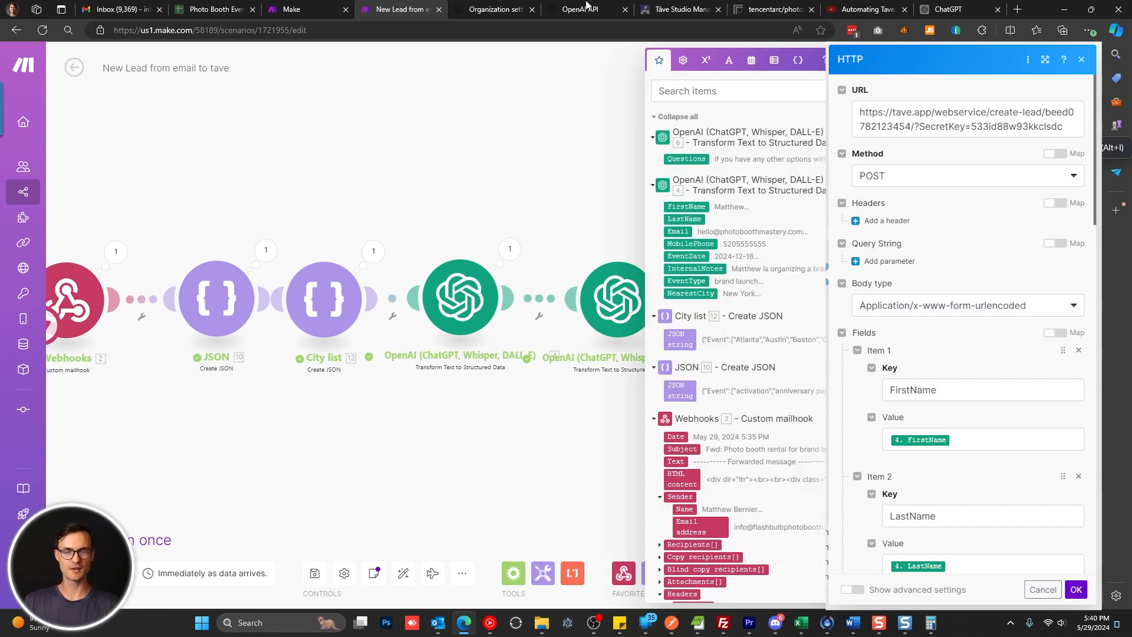
# - Switch to Táve and open the Legacy New Lead API page from the API Integrations settings
pyautogui.click(667, 7)
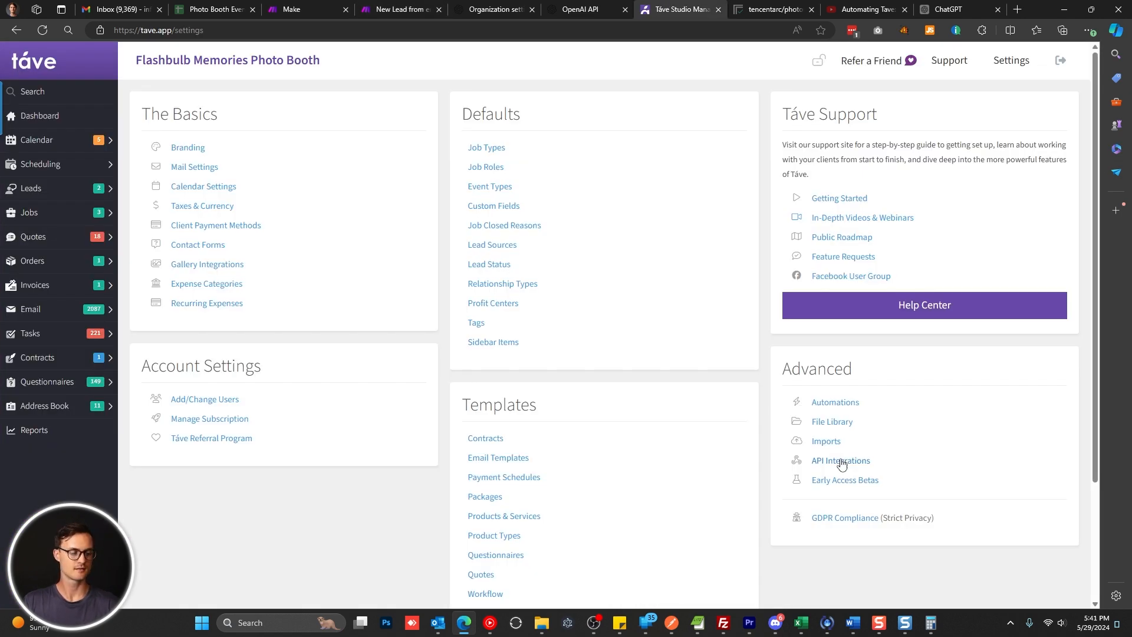
pyautogui.click(842, 463)
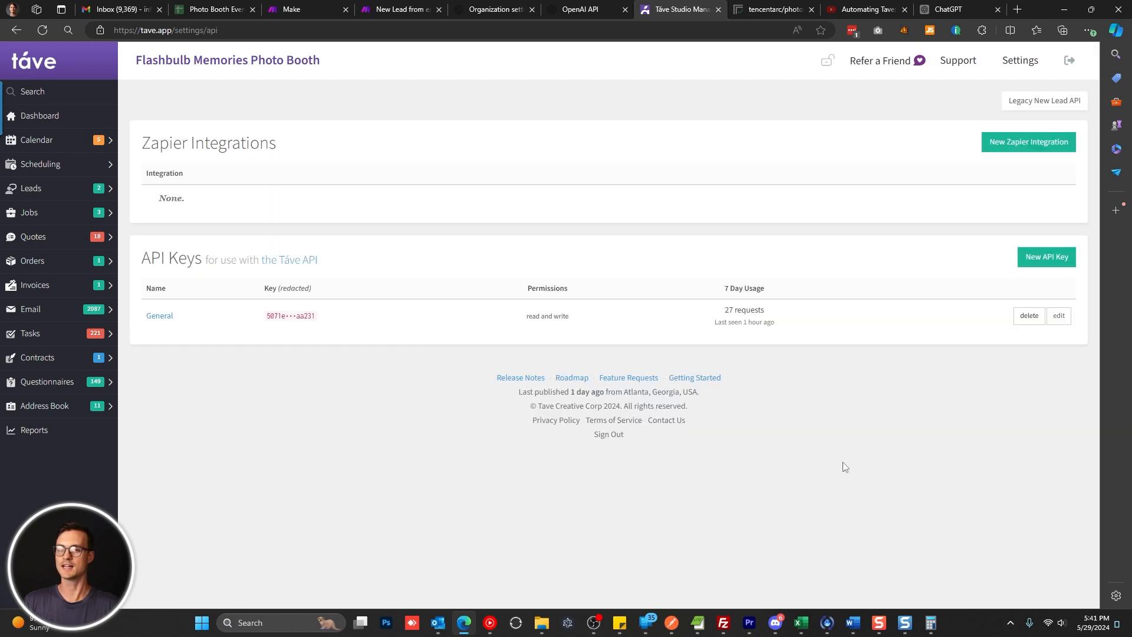
pyautogui.click(1064, 107)
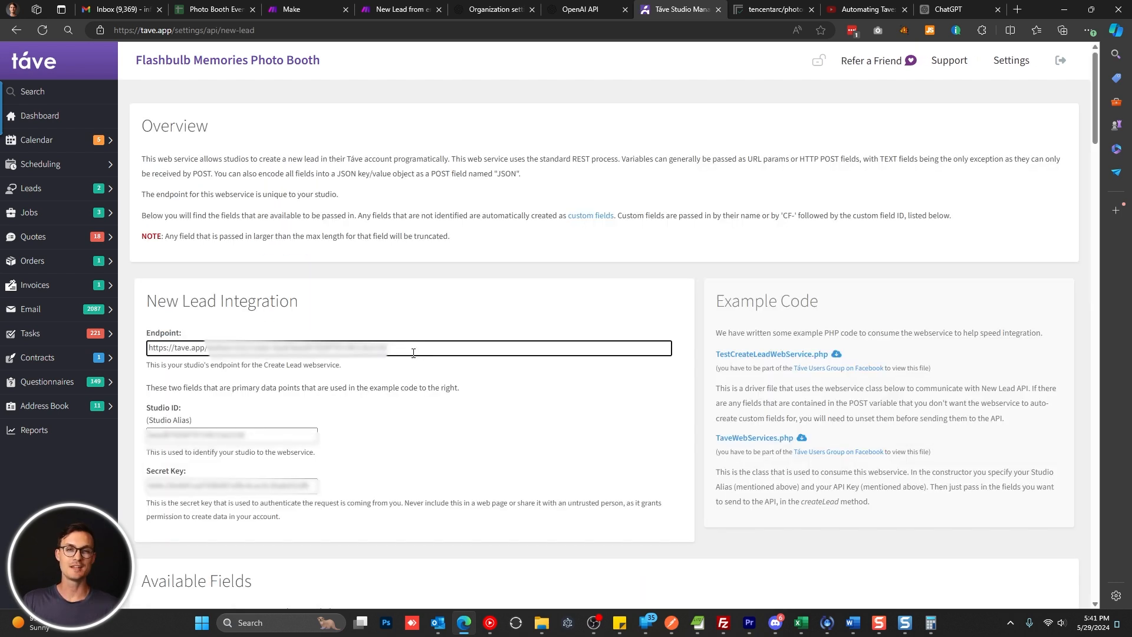
# - Take the studio's endpoint from Táve's New Lead Integration and paste it into the HTTP module's URL in Make
pyautogui.click(402, 352)
pyautogui.click(401, 9)
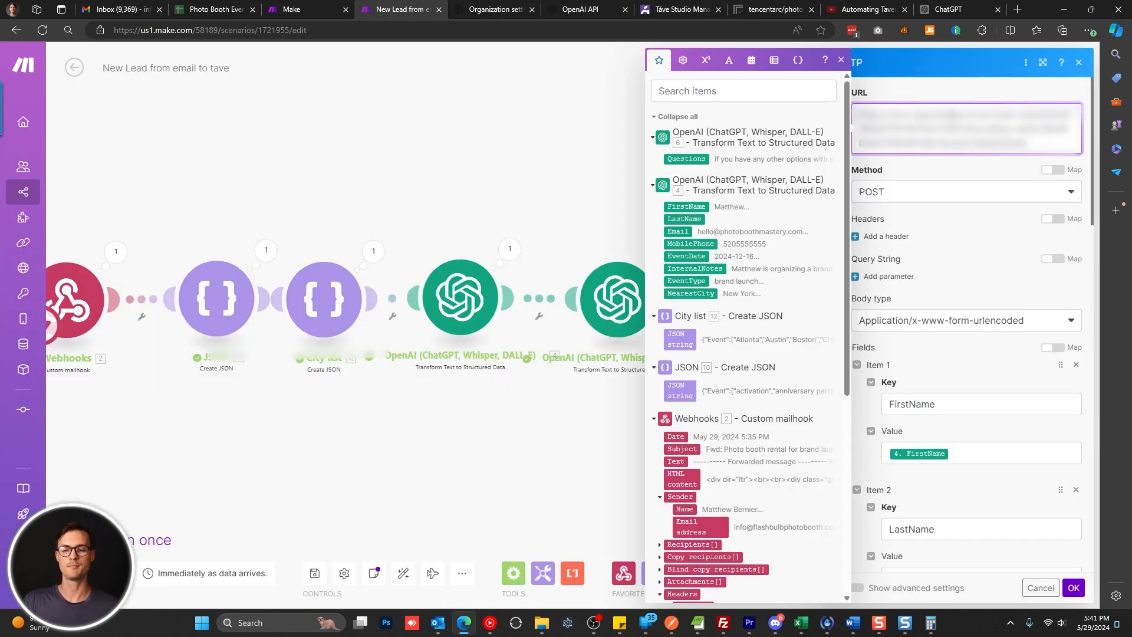
pyautogui.hotkey('ctrl', 'a')
pyautogui.hotkey('ctrl', 'v')
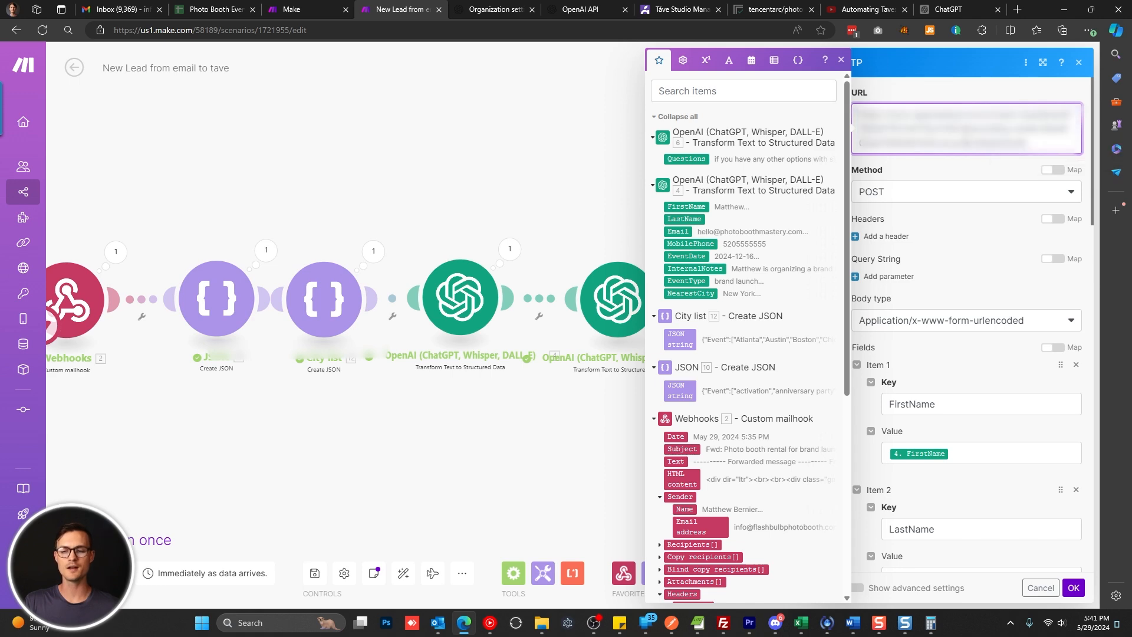
# - Locate the Secret Key in Táve's New Lead Integration, then examine the SecretKey parameter in the HTTP module's URL in Make
pyautogui.click(695, 7)
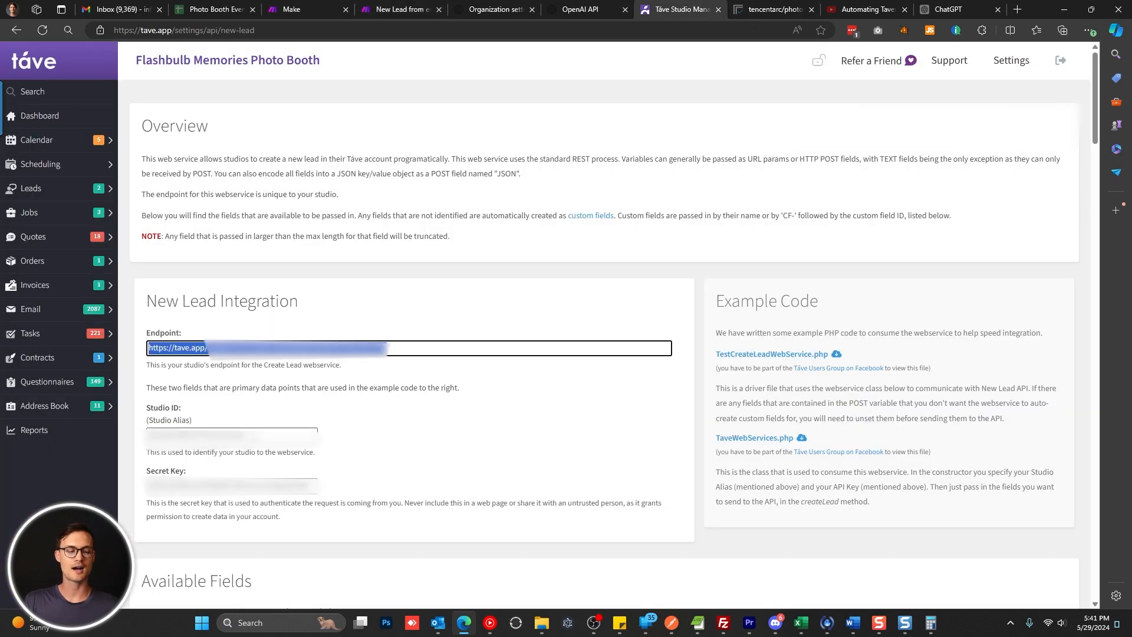
pyautogui.click(230, 485)
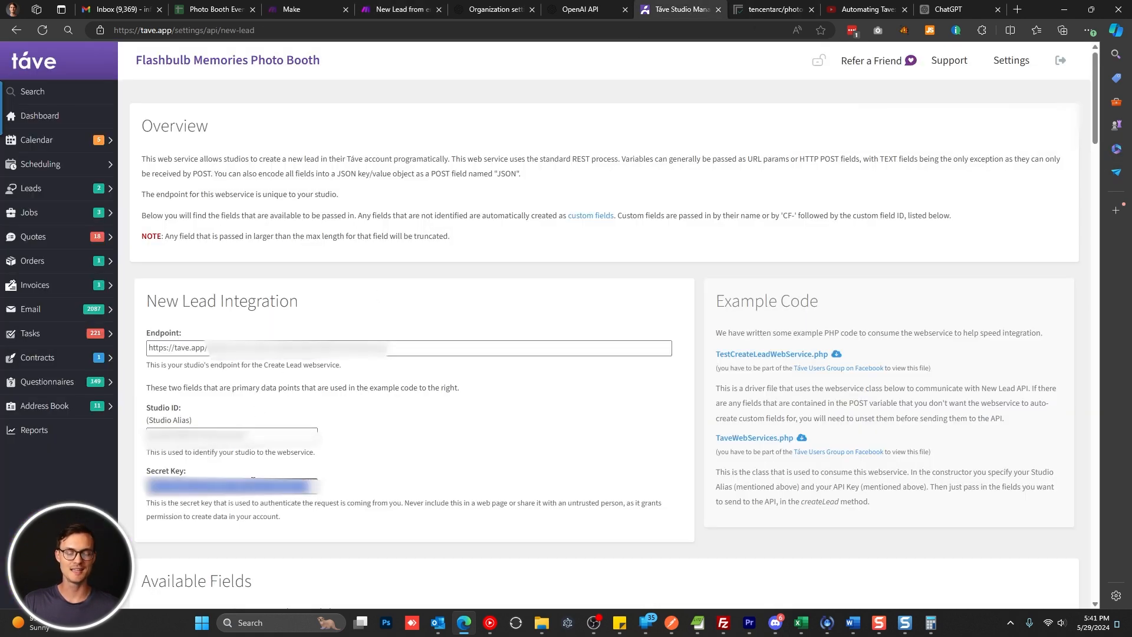
pyautogui.click(294, 9)
pyautogui.click(425, 9)
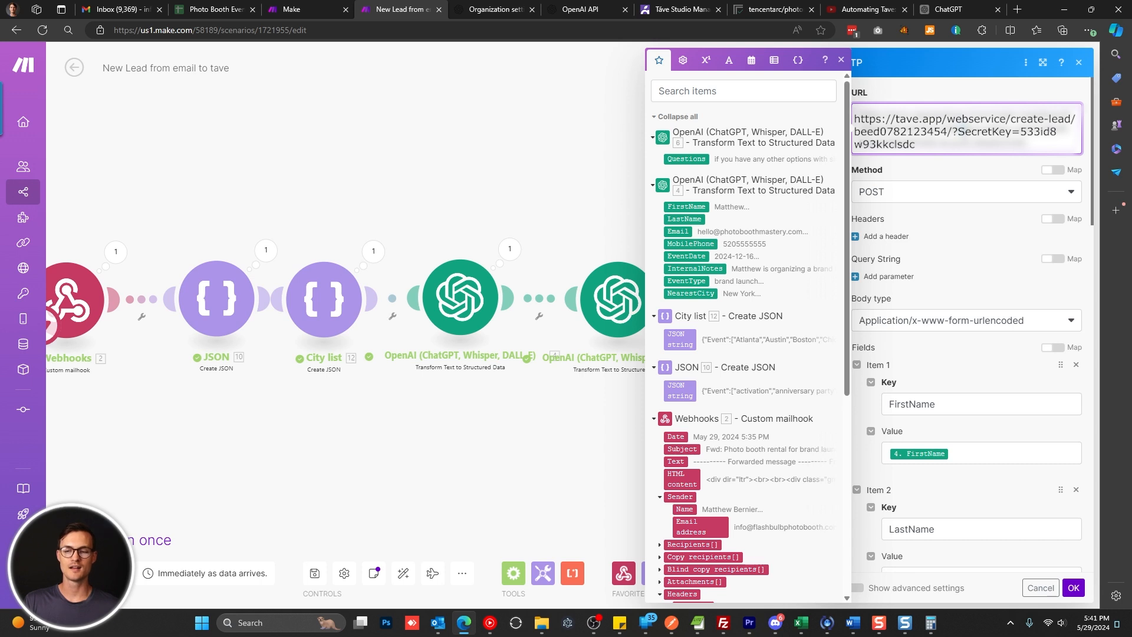
pyautogui.moveTo(966, 131); pyautogui.dragTo(1018, 131)
pyautogui.click(1018, 131)
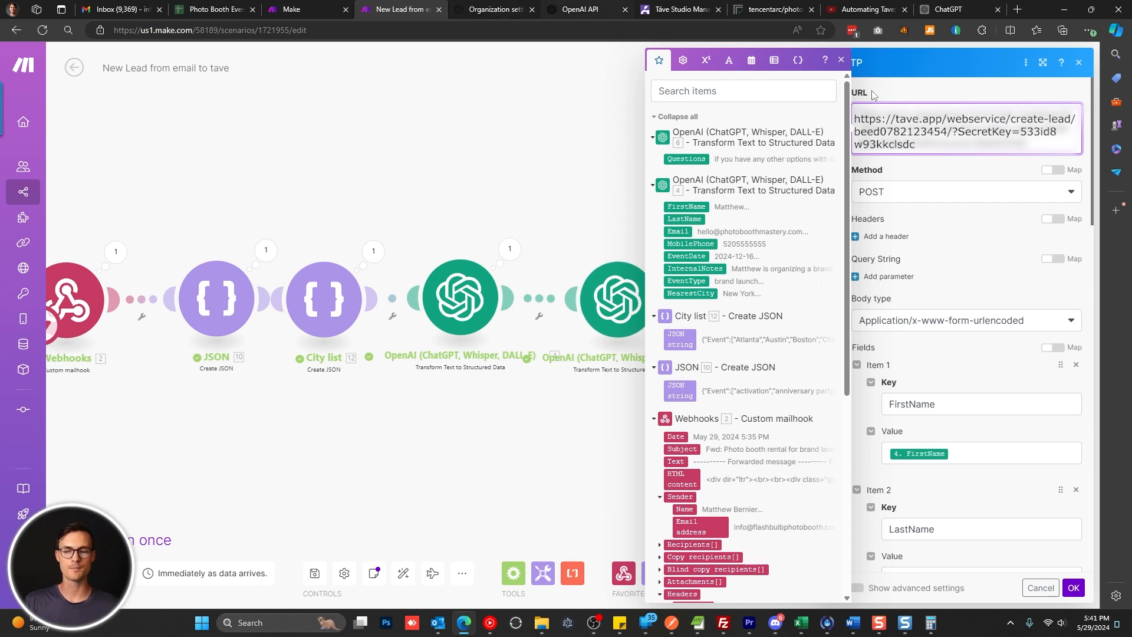
pyautogui.moveTo(1011, 131); pyautogui.dragTo(964, 130)
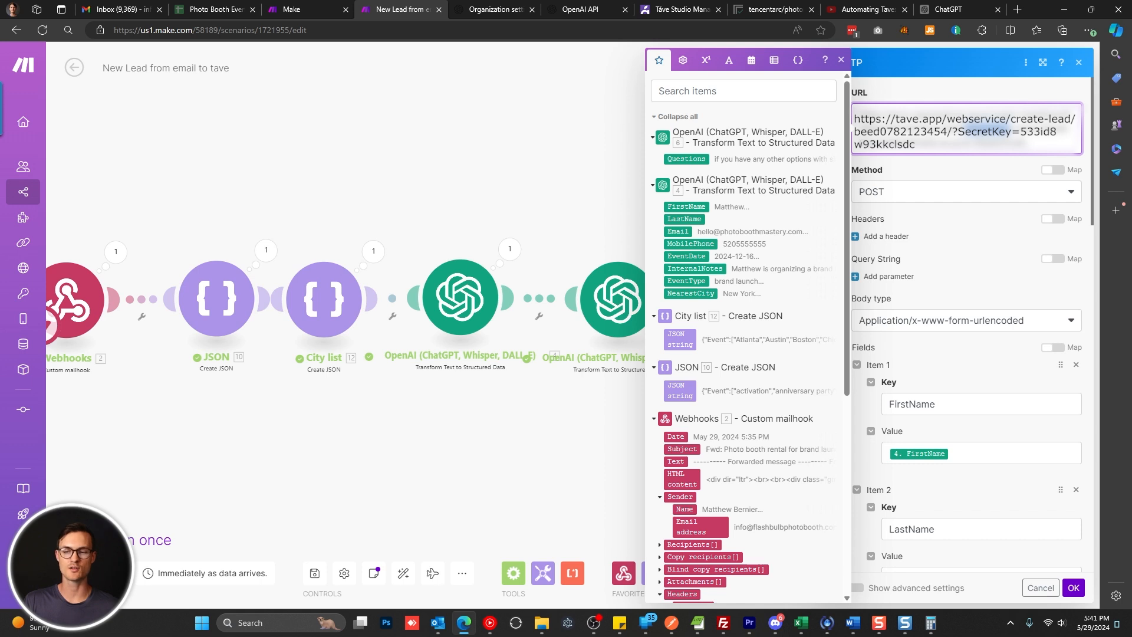
pyautogui.click(986, 130)
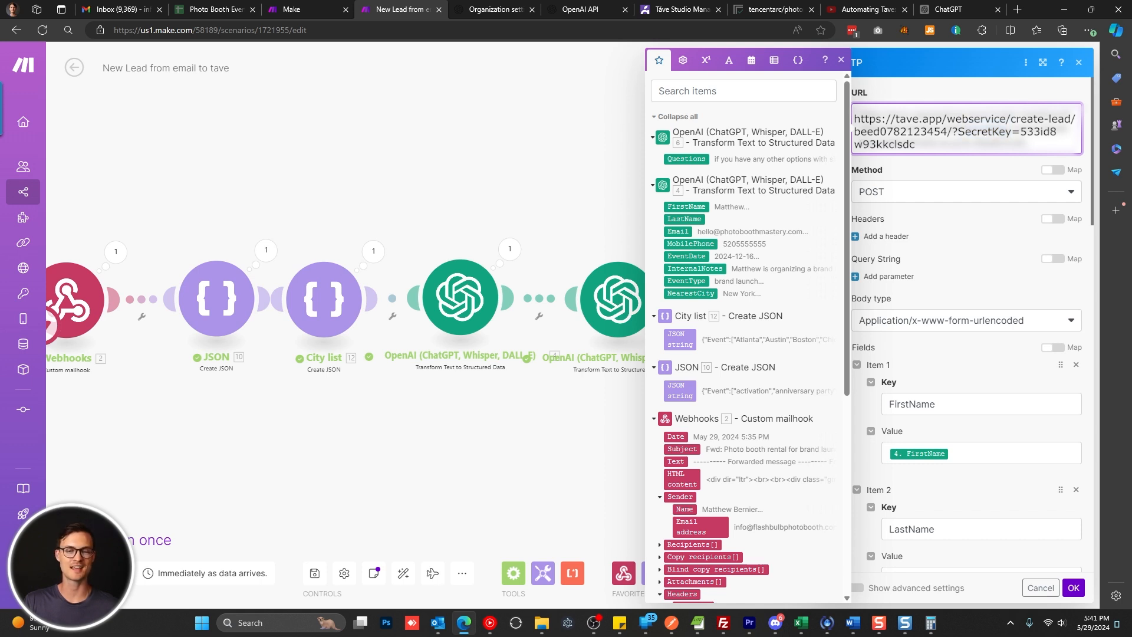
# - Review the Body type options of the HTTP request, leaving Application/x-www-form-urlencoded selected
pyautogui.scroll(-1, 912, 174)
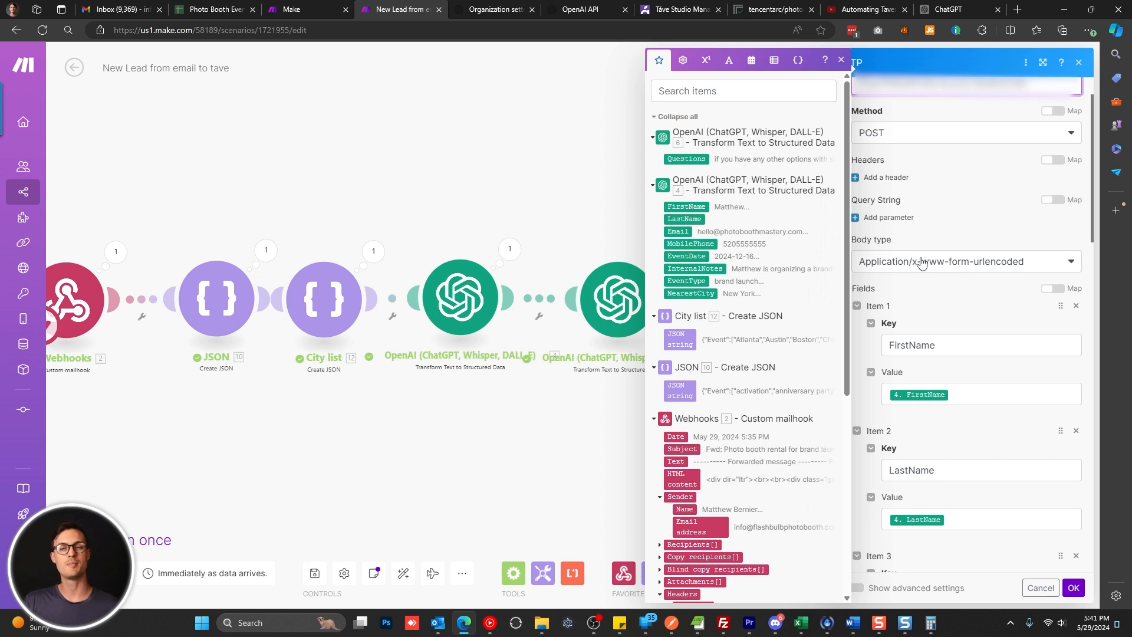
pyautogui.click(946, 276)
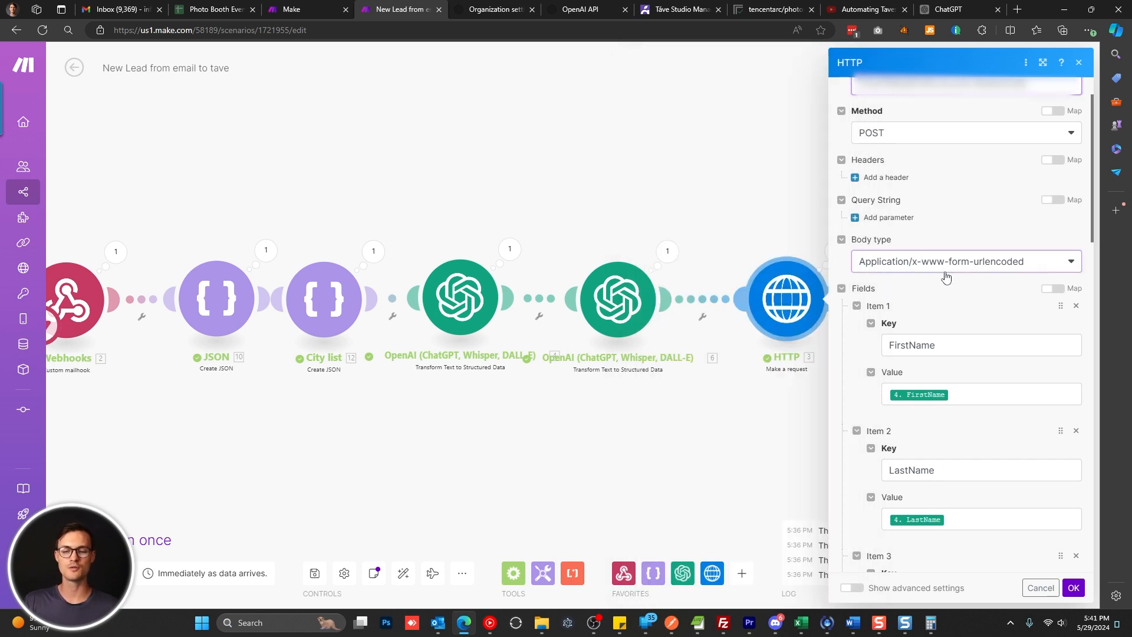
pyautogui.click(946, 272)
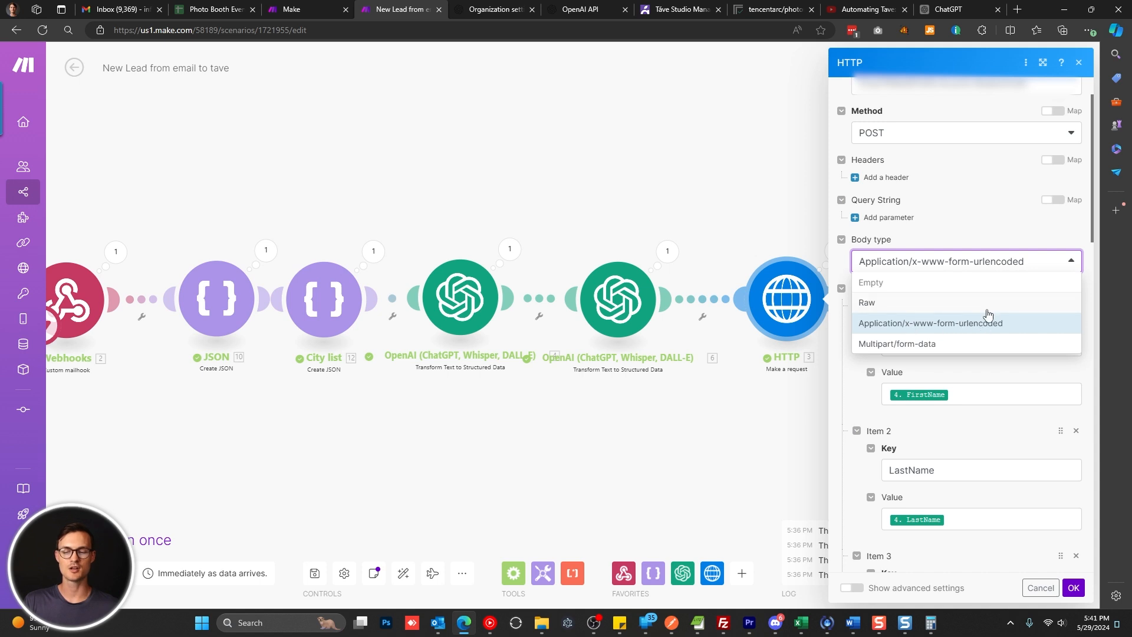
pyautogui.click(989, 238)
# - Examine the FirstName key of Item 1 in the HTTP fields and the OpenAI FirstName output mapped as its value
pyautogui.scroll(-3, 976, 236)
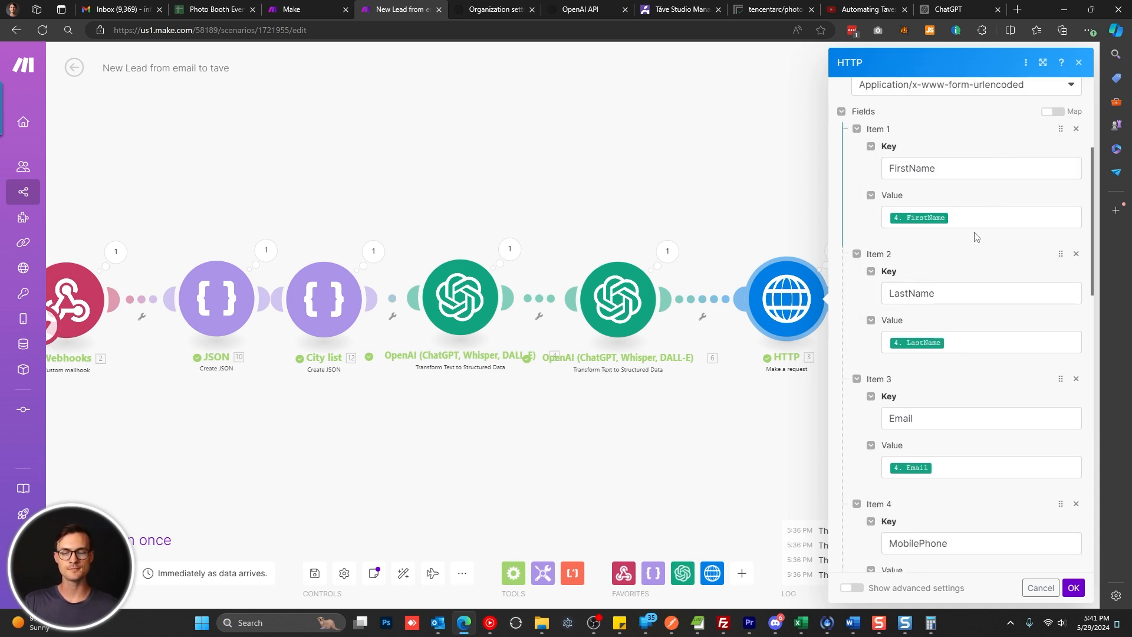
pyautogui.click(971, 171)
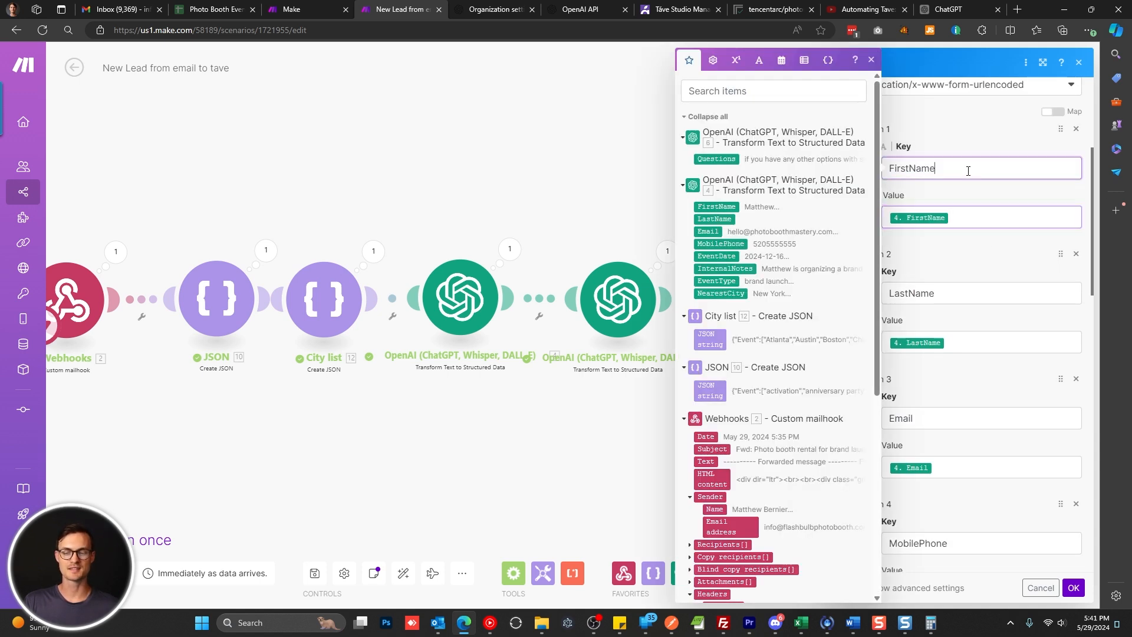
pyautogui.click(974, 221)
pyautogui.click(963, 170)
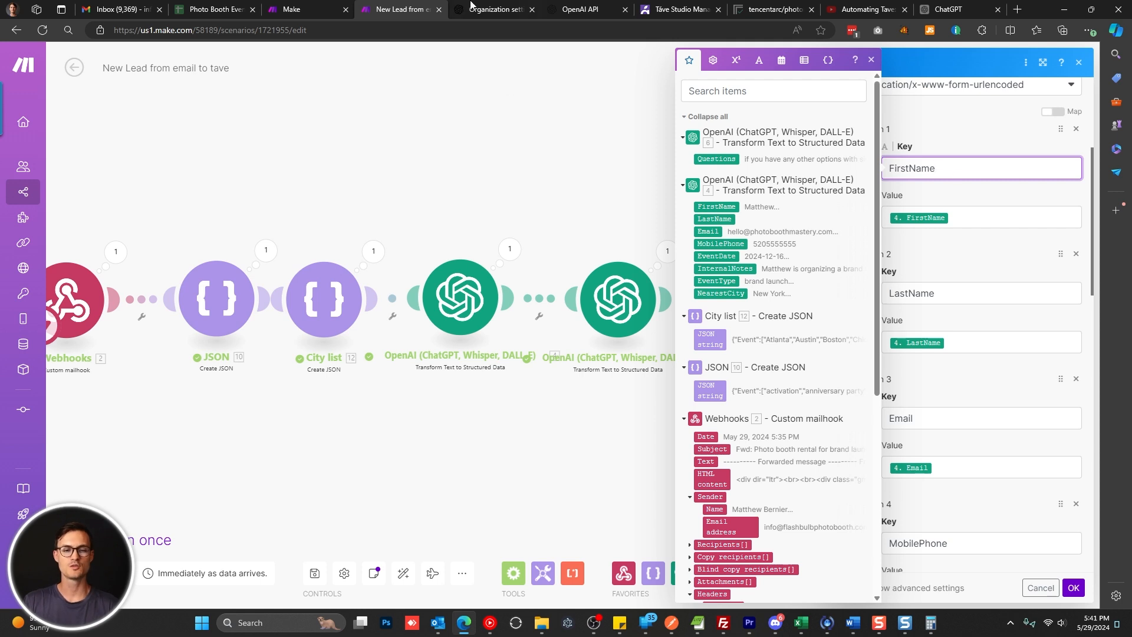
pyautogui.doubleClick(944, 174)
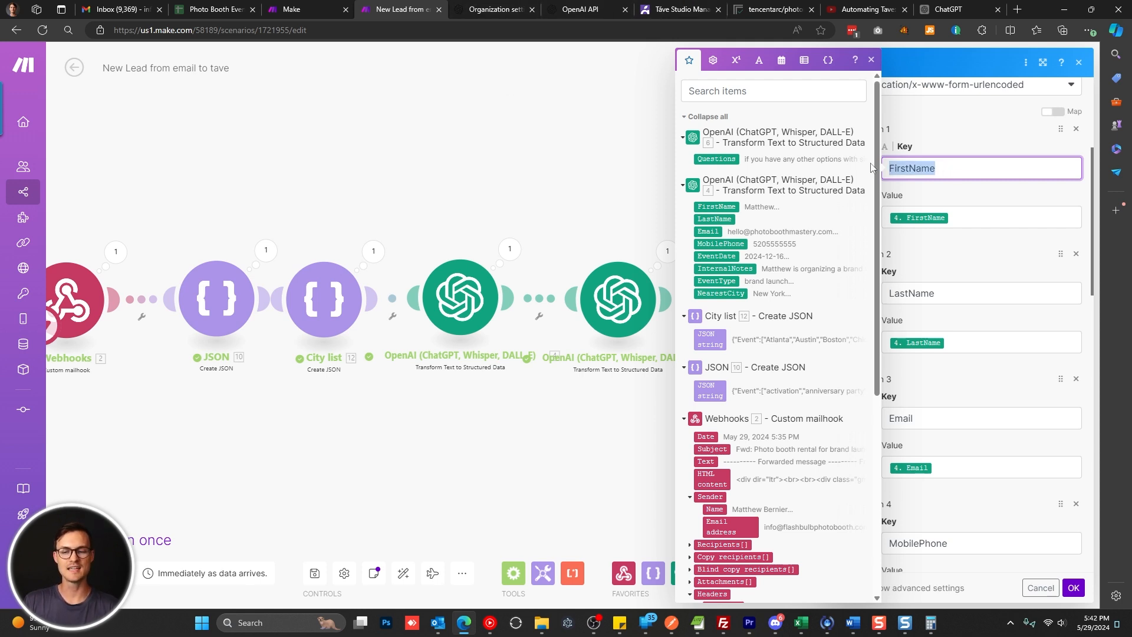
# - Switch to Táve's New Lead Integration page and locate the FirstName entry in the Available Fields list
pyautogui.click(681, 8)
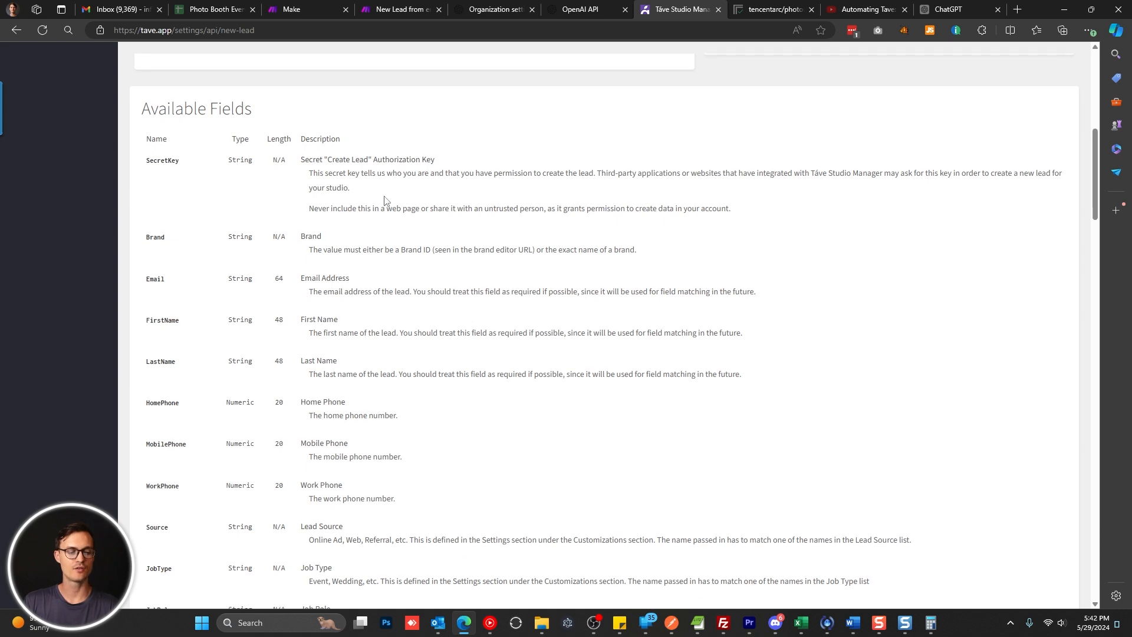
pyautogui.scroll(-1, 388, 204)
pyautogui.doubleClick(164, 262)
pyautogui.moveTo(301, 261); pyautogui.dragTo(338, 262)
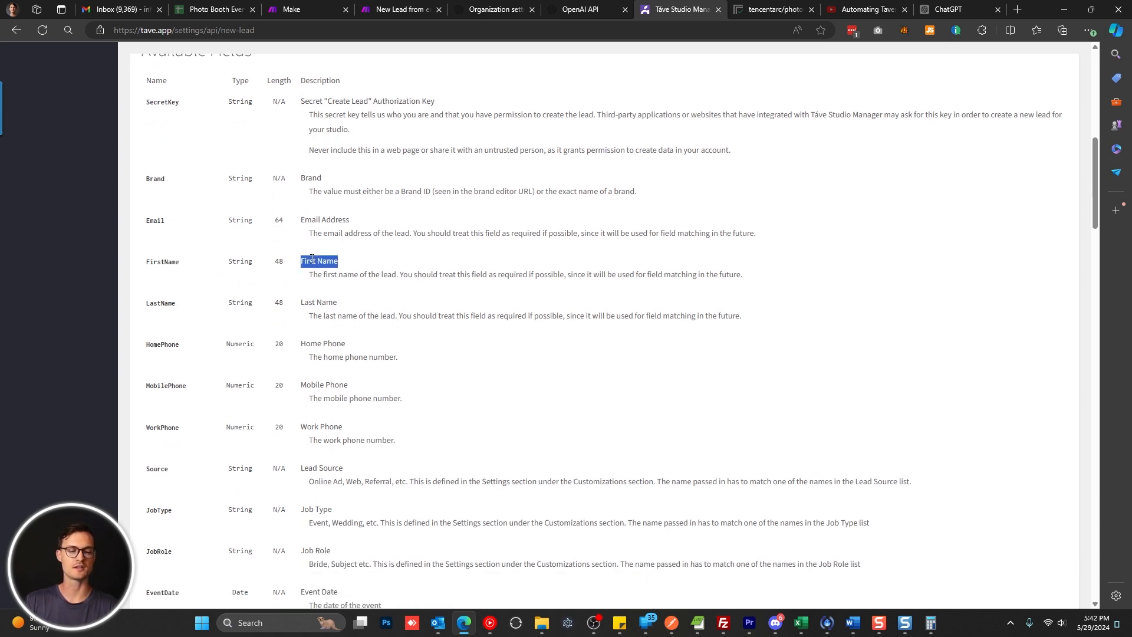
pyautogui.doubleClick(162, 262)
pyautogui.click(319, 259)
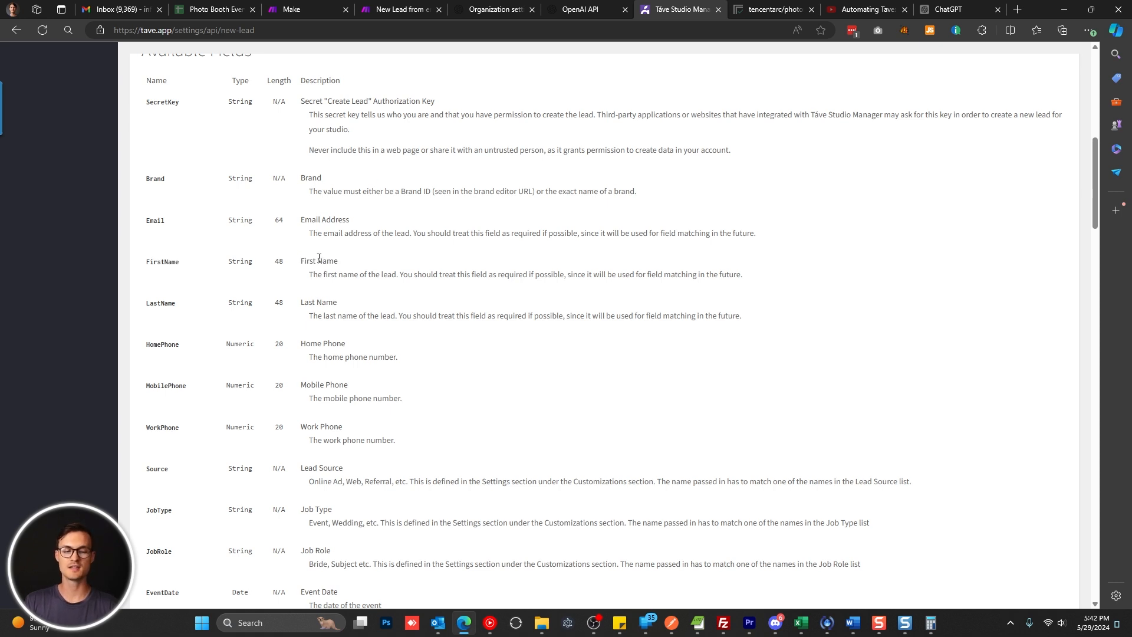
# - Return to the Make scenario and review the HTTP module's field mappings from FirstName and LastName down to EventDate
pyautogui.click(430, 7)
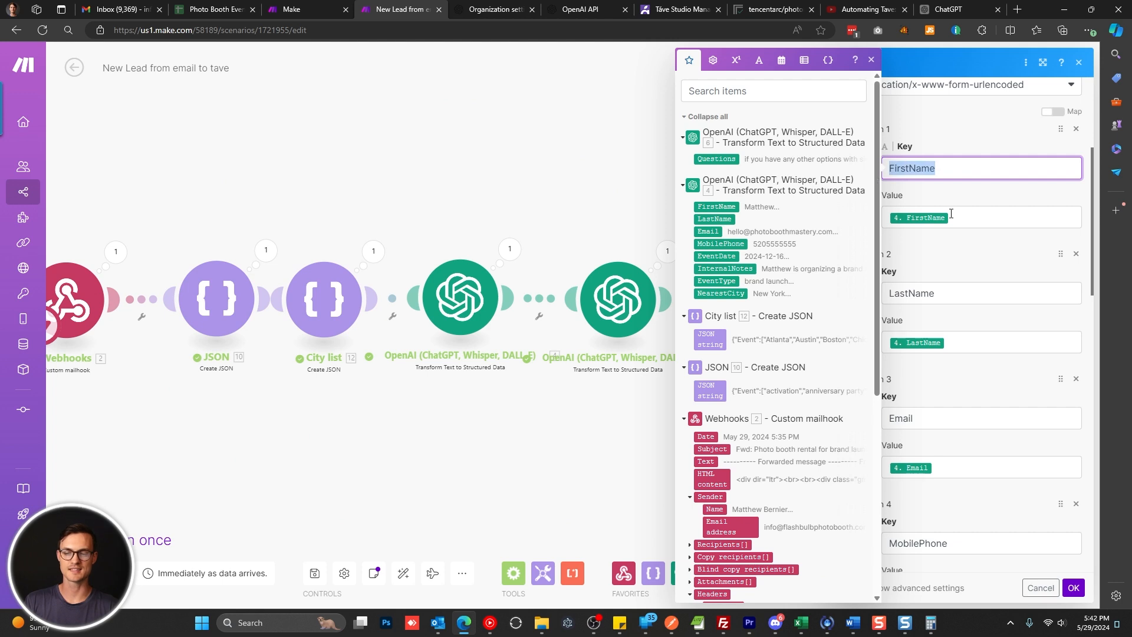
pyautogui.click(1017, 224)
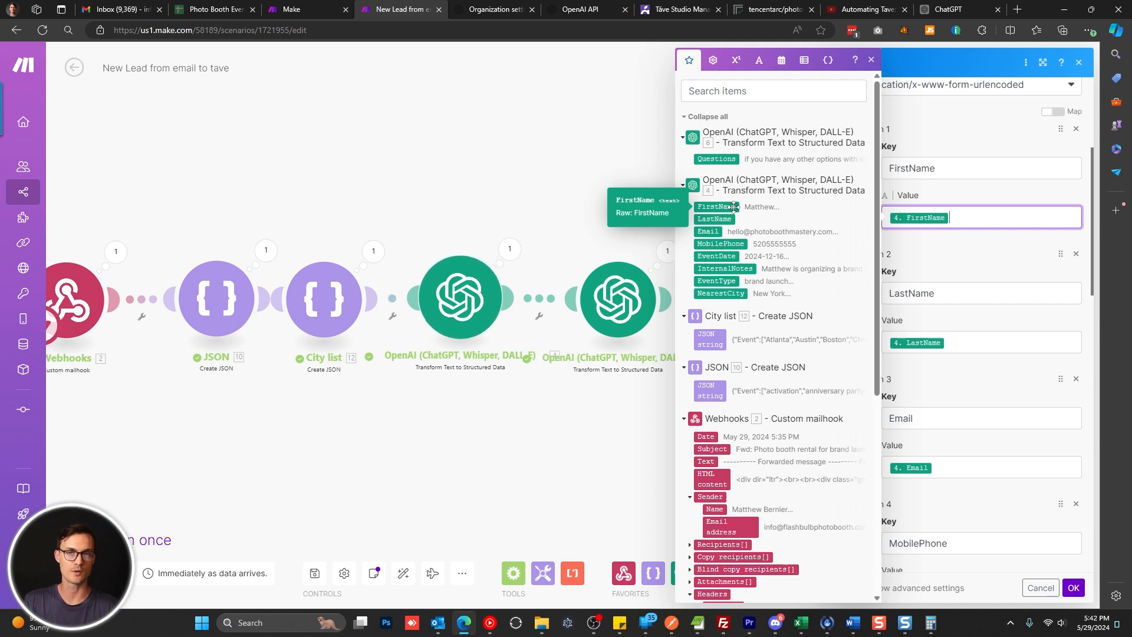
pyautogui.click(948, 297)
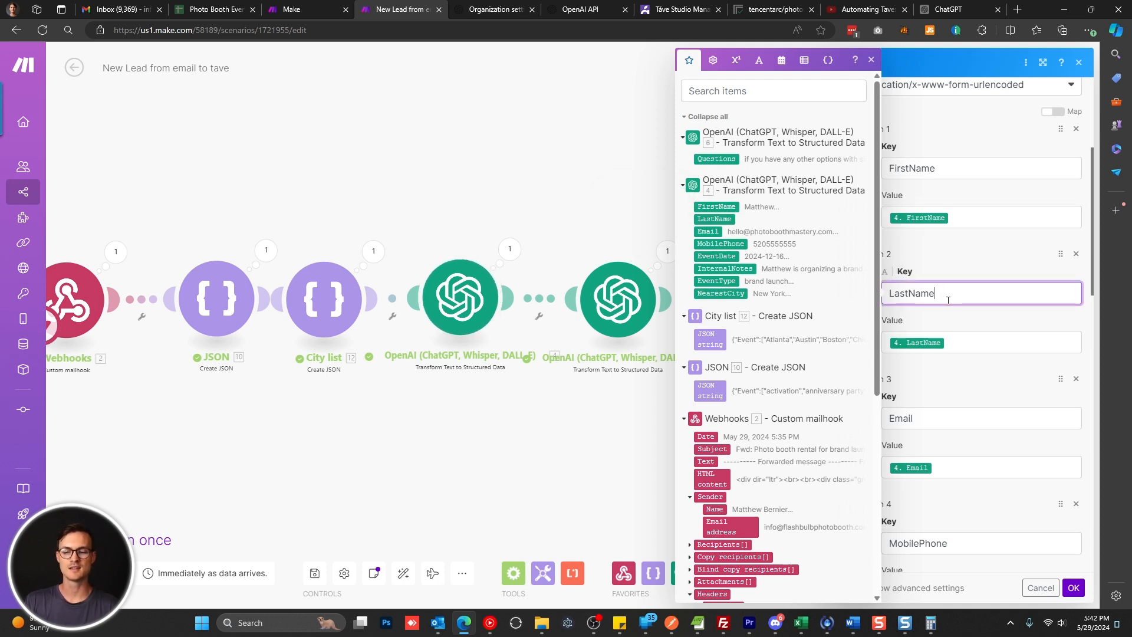
pyautogui.scroll(-6, 963, 359)
pyautogui.click(960, 214)
pyautogui.click(958, 315)
pyautogui.click(961, 363)
pyautogui.scroll(-2, 965, 351)
# - Examine Item 6's key CF-219731 and the OpenAI Questions output mapped as its value
pyautogui.click(969, 327)
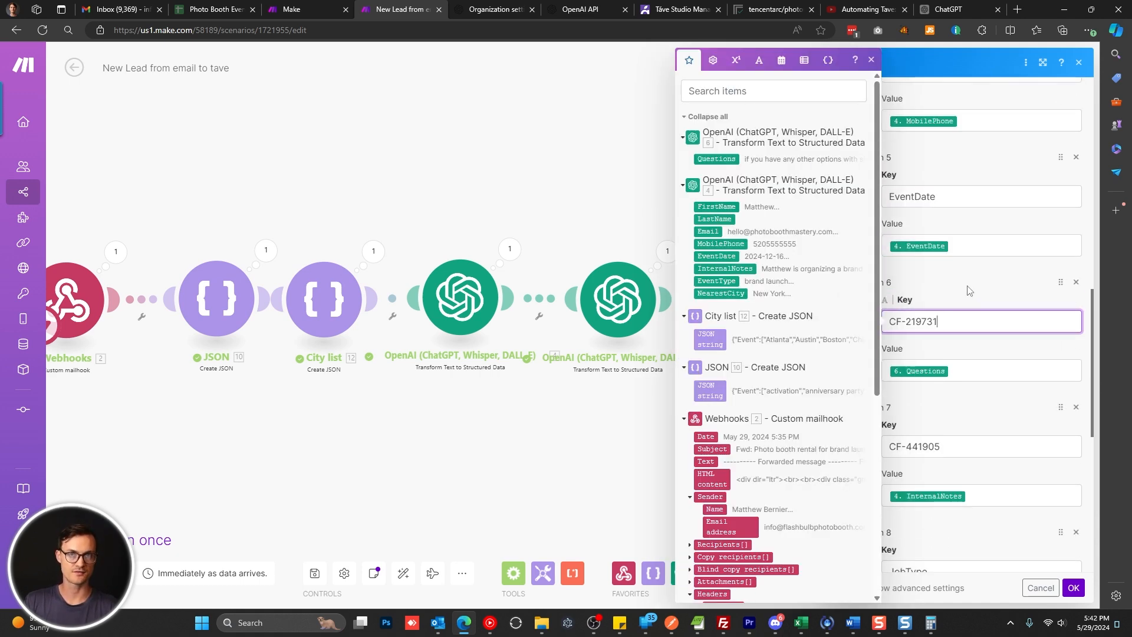
pyautogui.moveTo(949, 319); pyautogui.dragTo(877, 315)
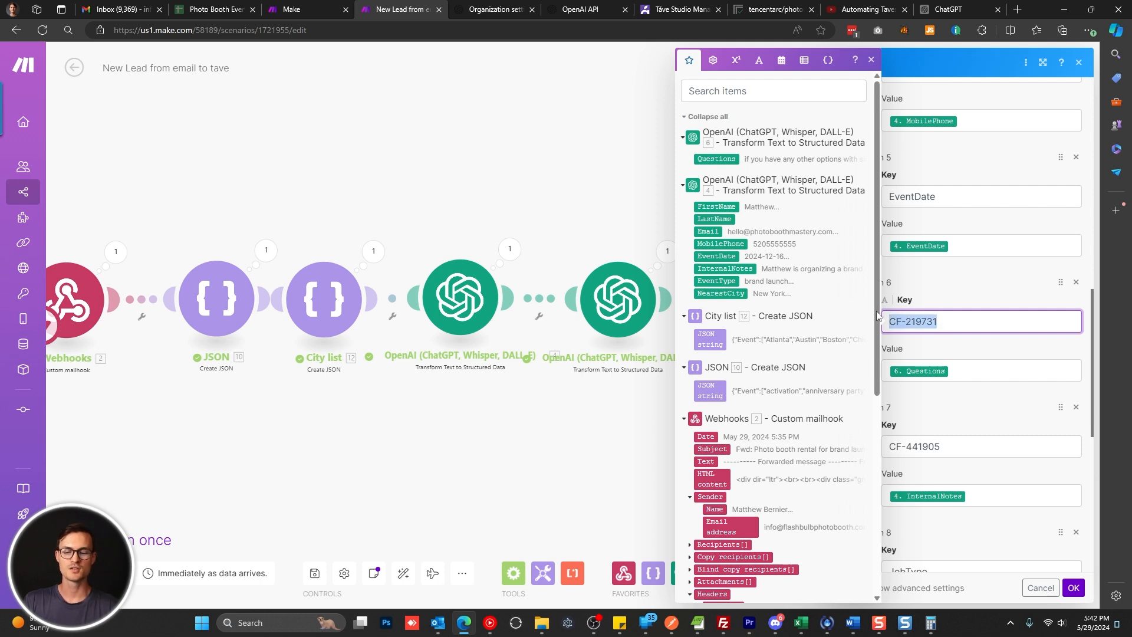
pyautogui.click(954, 374)
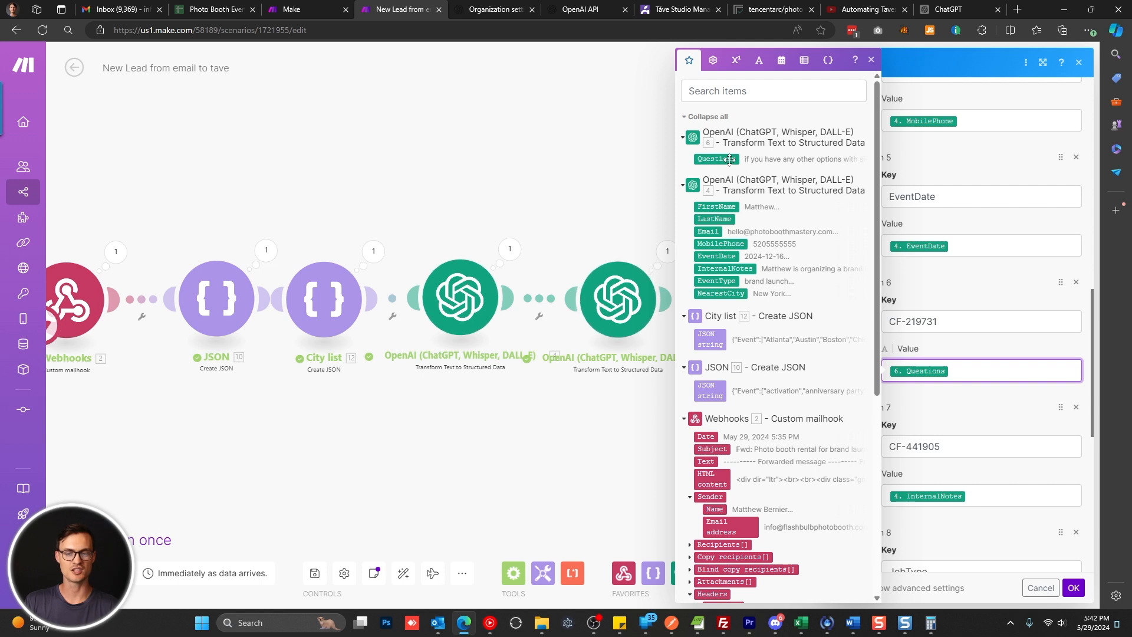
pyautogui.click(953, 321)
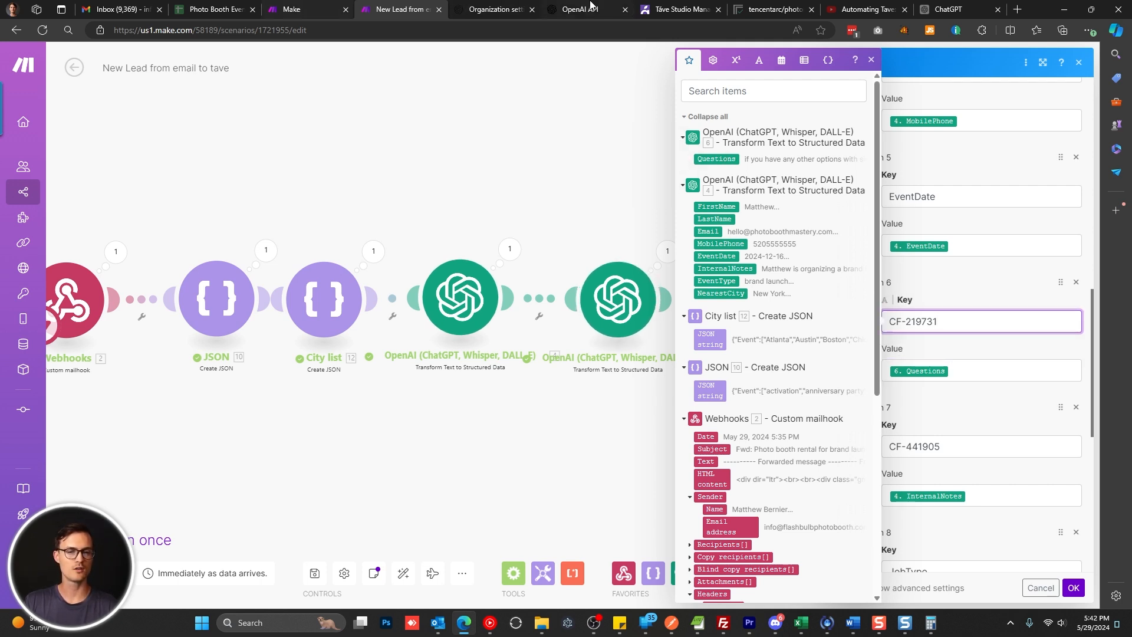
# - Search Táve's Available Fields for "internal" and examine the custom field code of Internal Notes
pyautogui.click(657, 10)
pyautogui.scroll(-9, 378, 305)
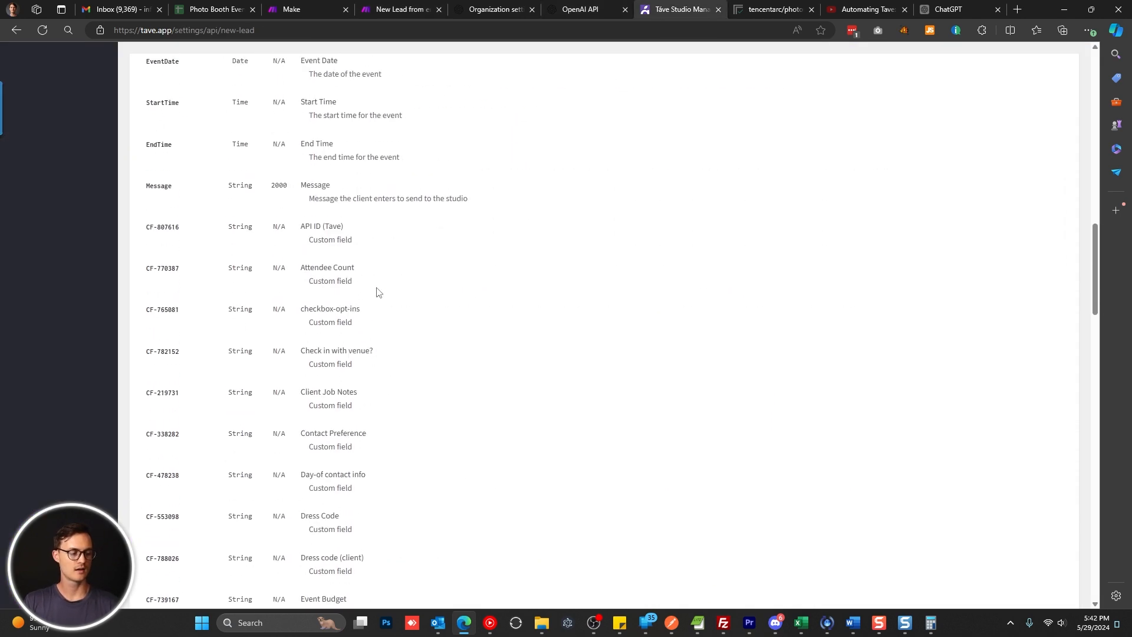
pyautogui.hotkey('ctrl', 'f')
pyautogui.write('internal')
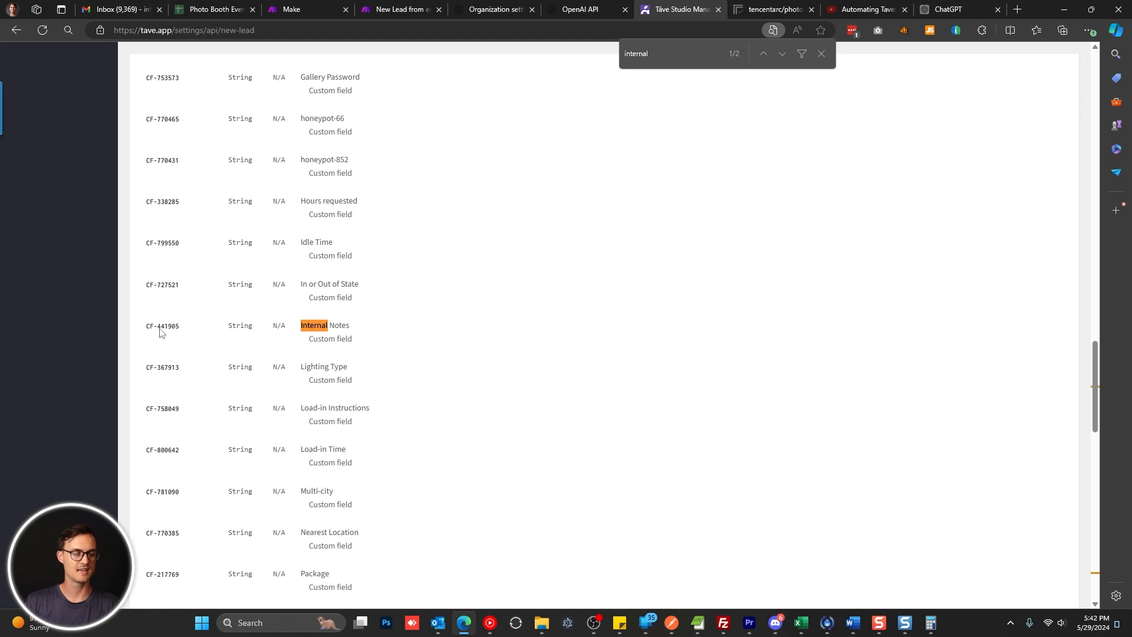
pyautogui.moveTo(144, 328)
pyautogui.mouseDown()
pyautogui.moveTo(181, 330)
pyautogui.moveTo(147, 332)
pyautogui.mouseUp()
pyautogui.click(180, 334)
pyautogui.click(325, 327)
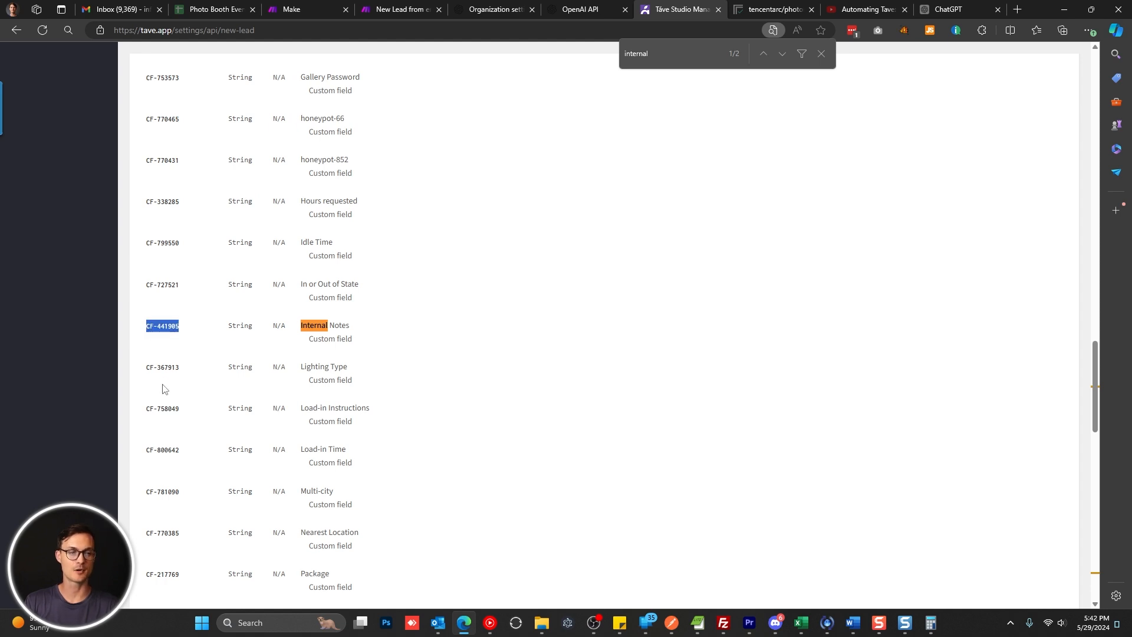
pyautogui.rightClick(166, 326)
pyautogui.click(182, 329)
pyautogui.click(343, 339)
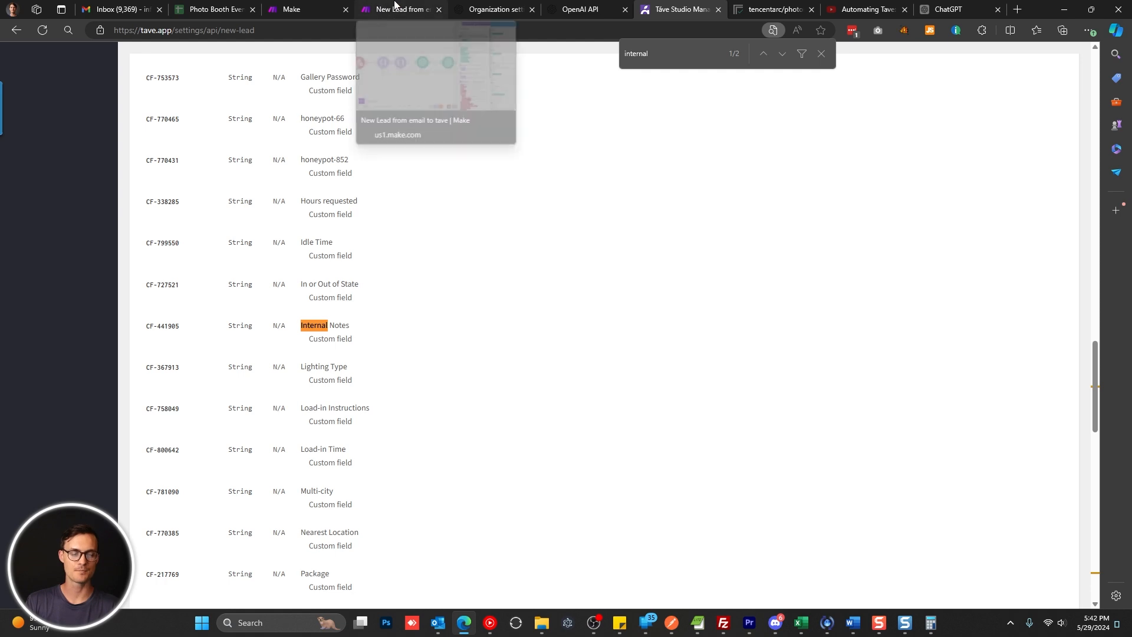
# - Copy the number 219731 from Item 6's key in Make and search for it in Táve's Available Fields
pyautogui.click(378, 8)
pyautogui.moveTo(944, 320); pyautogui.dragTo(908, 322)
pyautogui.hotkey('ctrl', 'c')
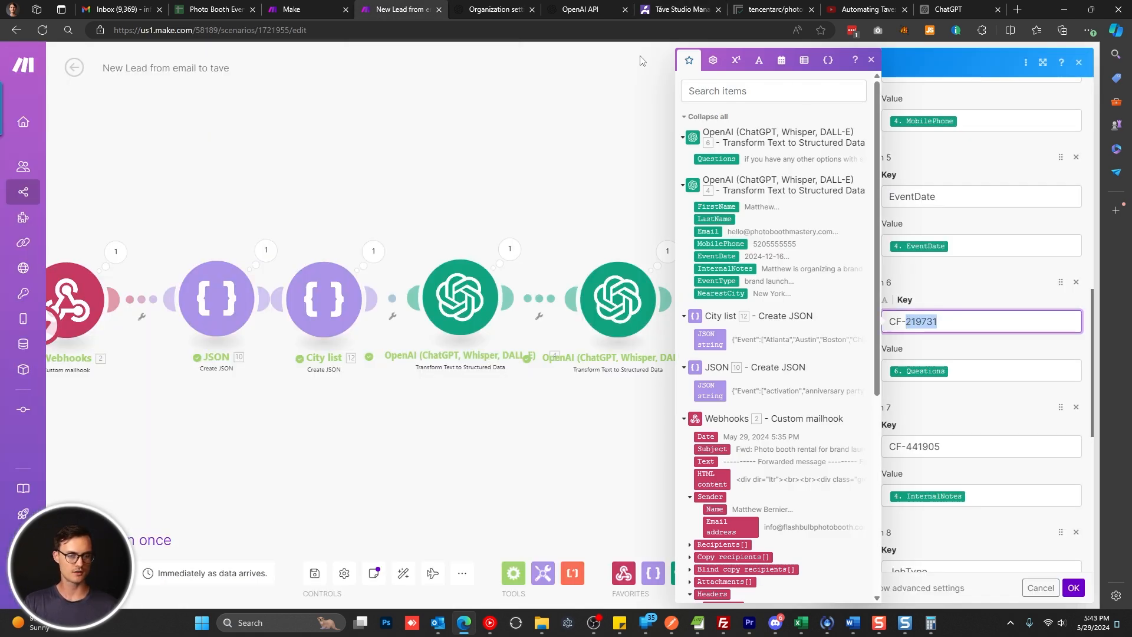
pyautogui.click(681, 9)
pyautogui.hotkey('ctrl', 'v')
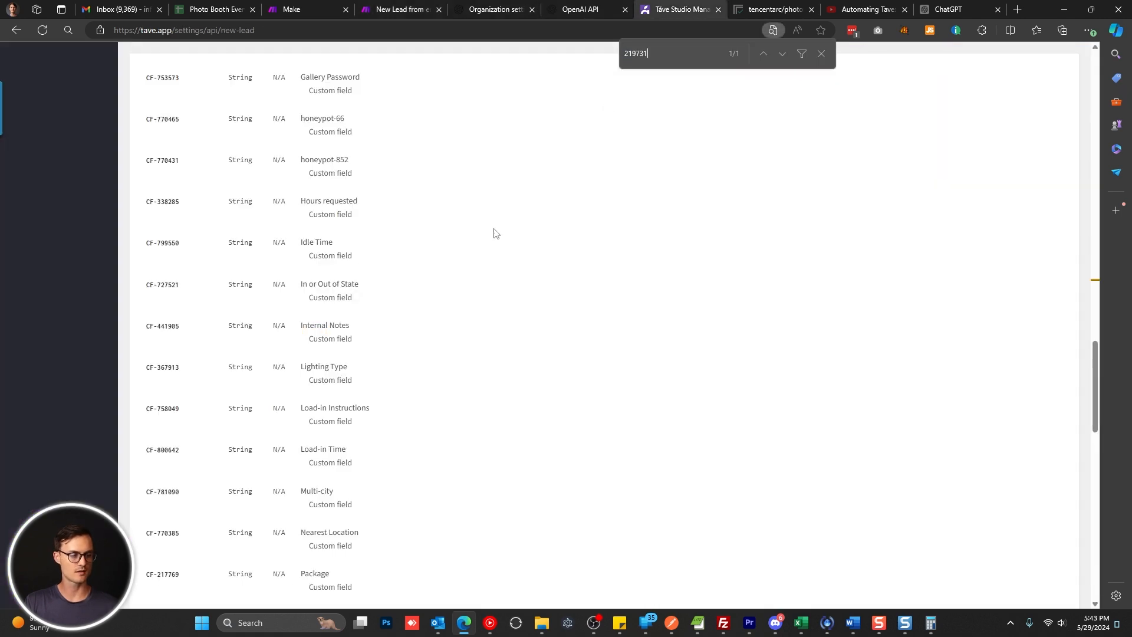
pyautogui.doubleClick(341, 324)
# - Return to Make and recheck Item 6's custom field key against its Questions value
pyautogui.click(405, 4)
pyautogui.moveTo(984, 320); pyautogui.dragTo(933, 313)
pyautogui.click(961, 376)
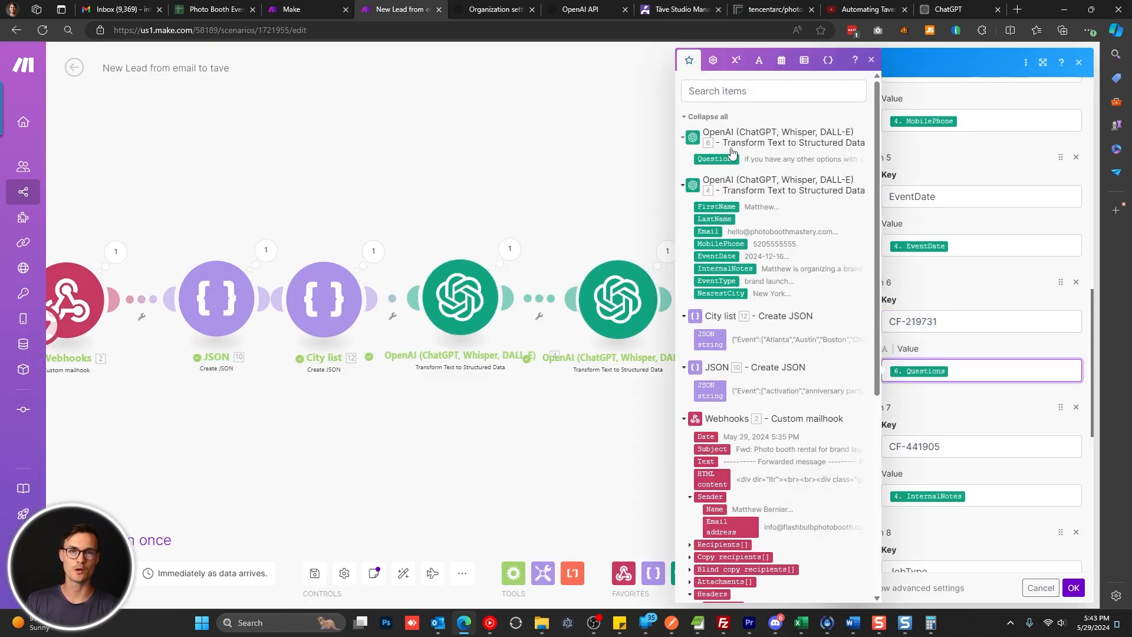
# - Examine Item 7's key CF-441905 and the OpenAI InternalNotes output mapped as its value
pyautogui.scroll(-1, 958, 413)
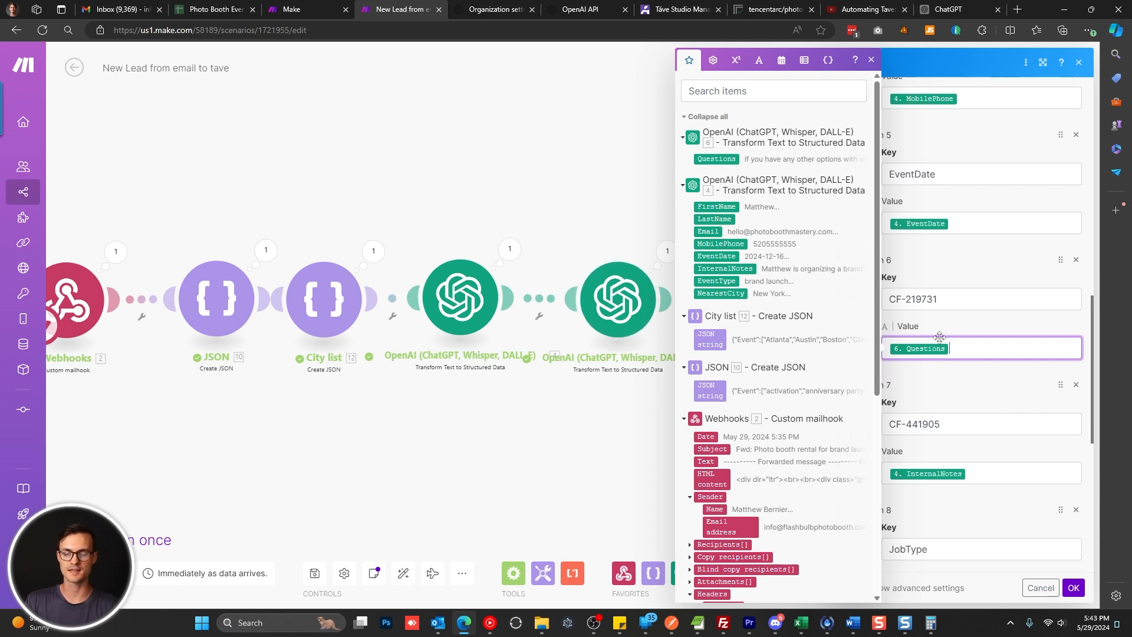
pyautogui.click(959, 385)
pyautogui.press('Tab')
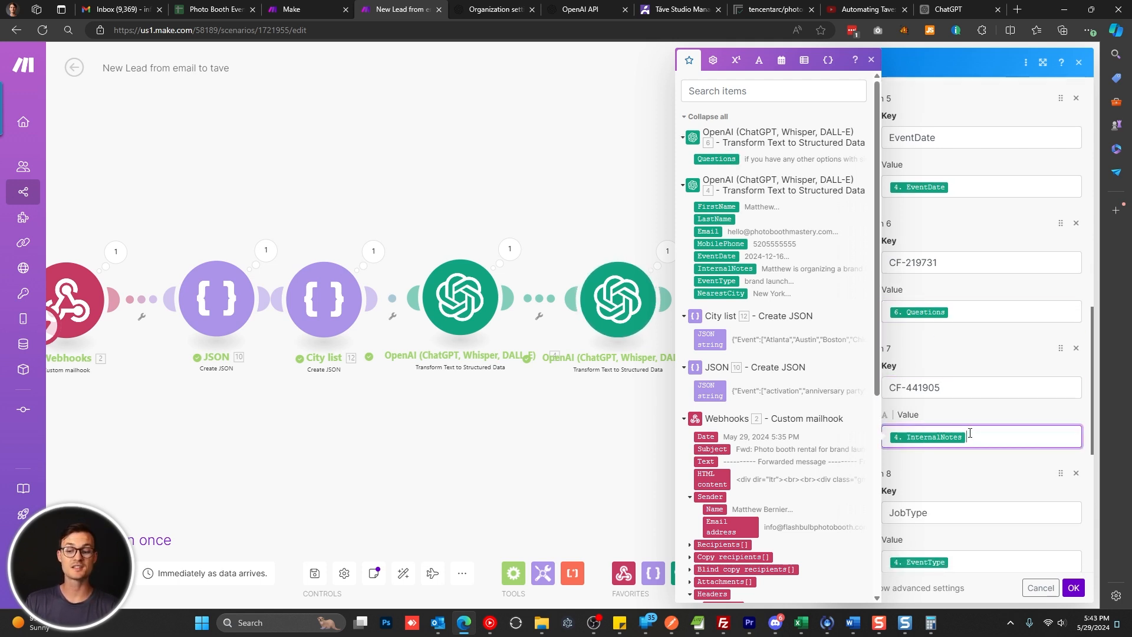
pyautogui.click(946, 388)
pyautogui.scroll(-2, 947, 388)
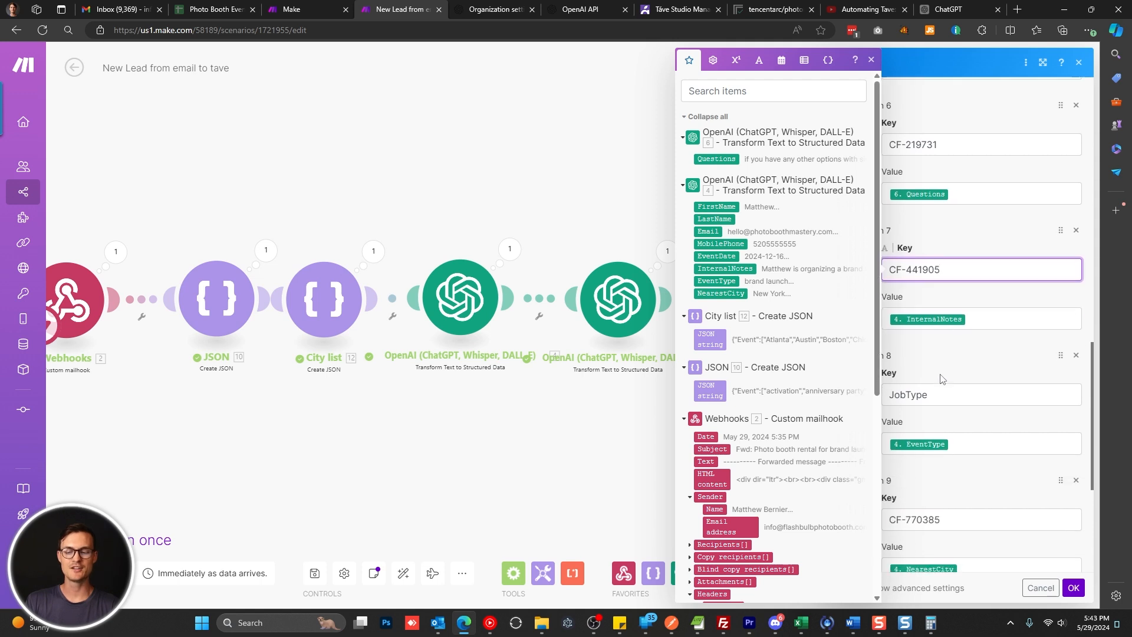
pyautogui.click(1001, 323)
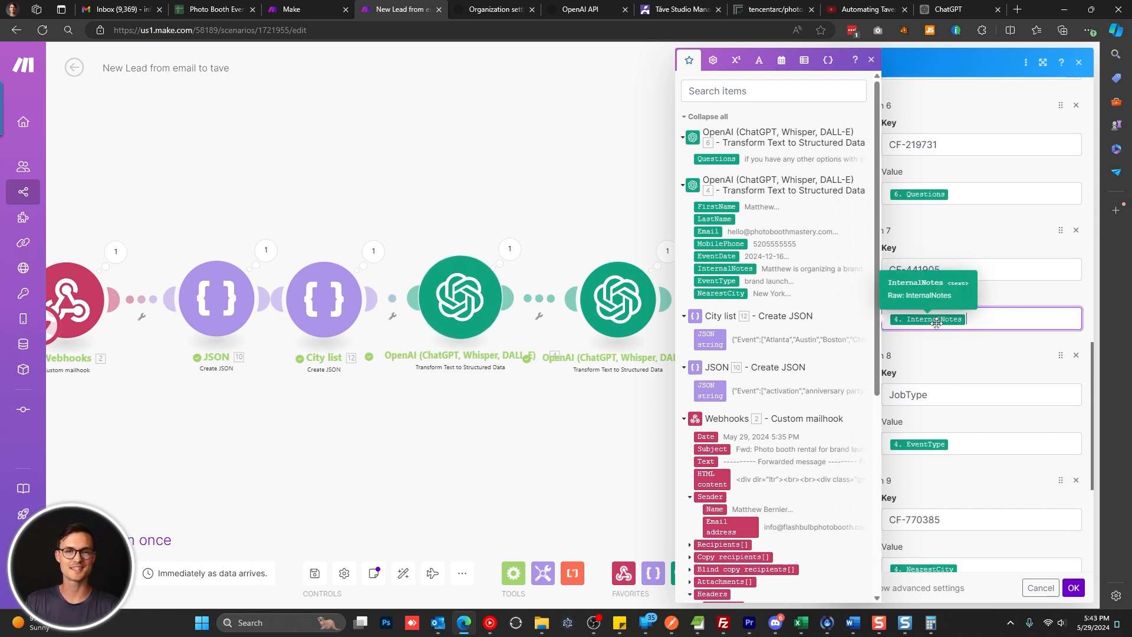
pyautogui.click(957, 270)
pyautogui.click(973, 318)
pyautogui.click(975, 269)
pyautogui.click(976, 319)
pyautogui.click(976, 271)
# - Examine Item 8's JobType key with its EventType value, and revisit the LastName value of Item 2
pyautogui.scroll(-2, 967, 313)
pyautogui.click(967, 278)
pyautogui.click(971, 323)
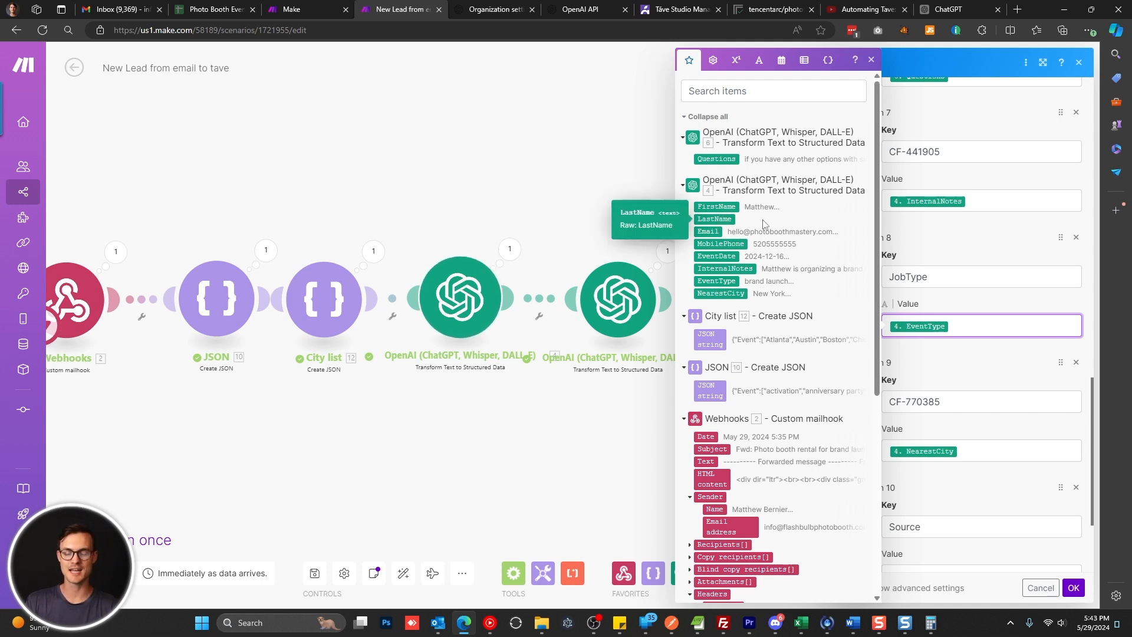
pyautogui.scroll(10, 961, 243)
pyautogui.click(969, 222)
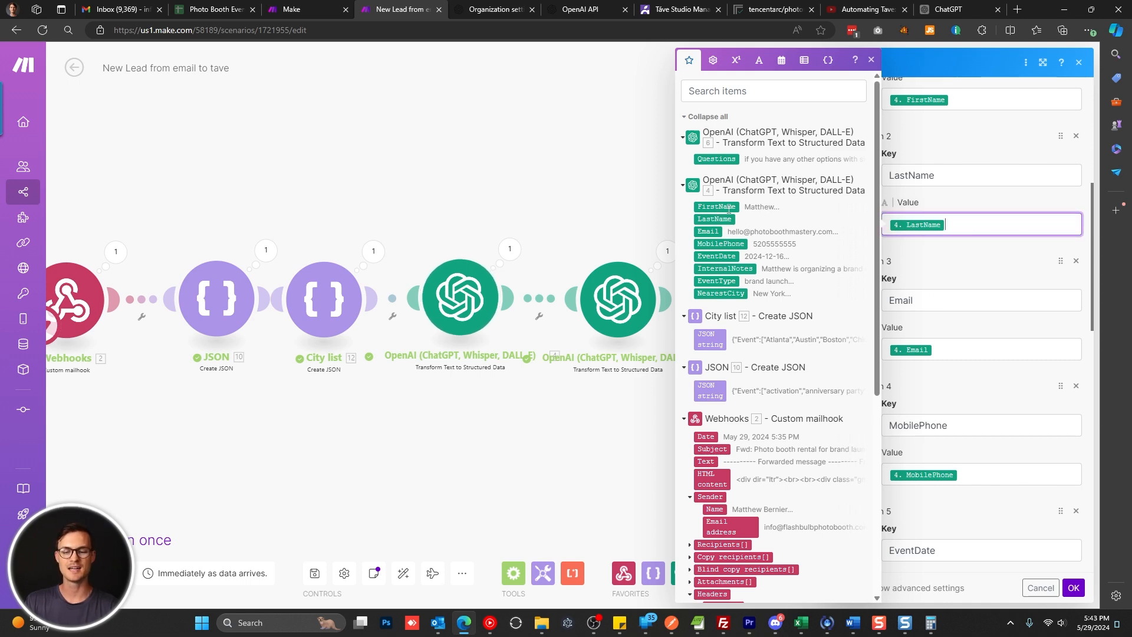
# - Examine Item 9's key CF-770385 and its mapped NearestCity value
pyautogui.scroll(-5, 734, 200)
pyautogui.scroll(-10, 962, 354)
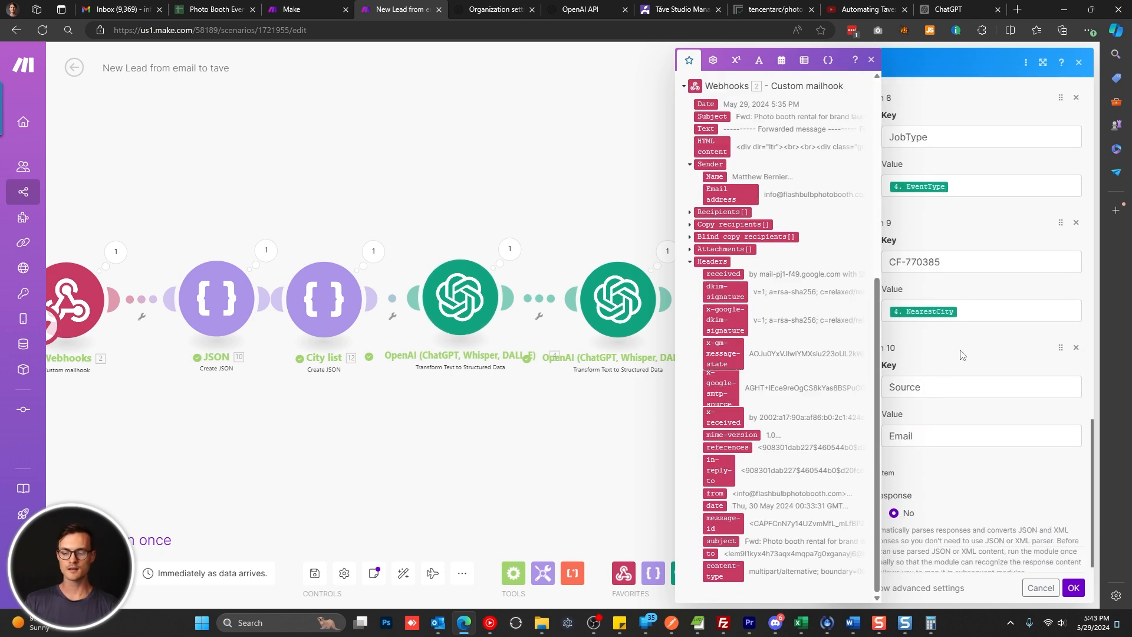
pyautogui.scroll(-1, 962, 355)
pyautogui.click(965, 253)
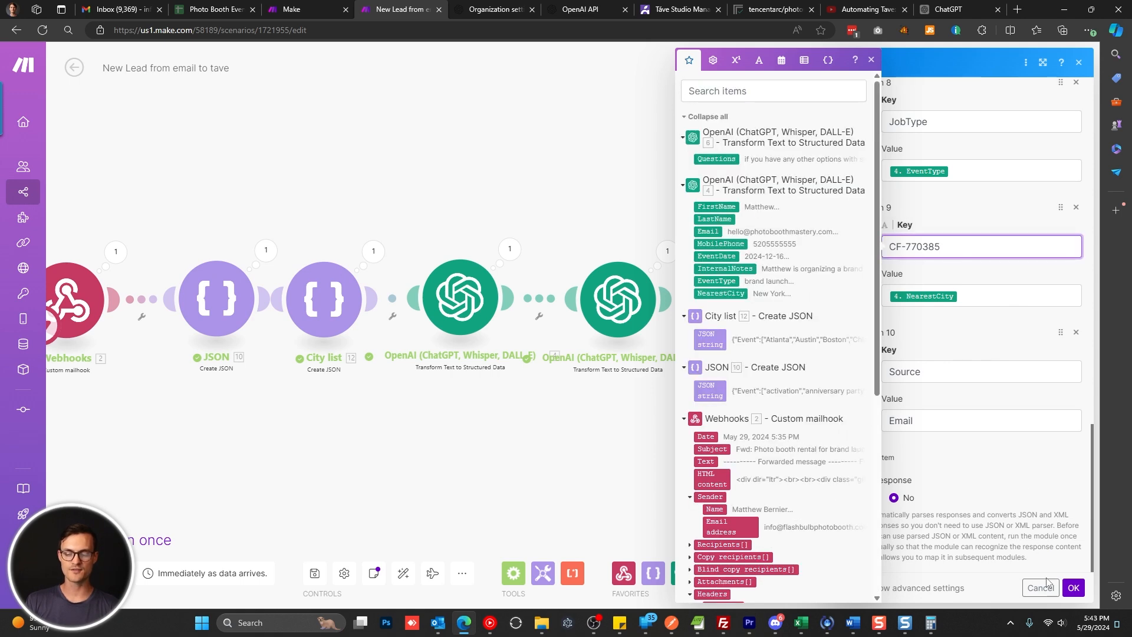
pyautogui.click(1029, 484)
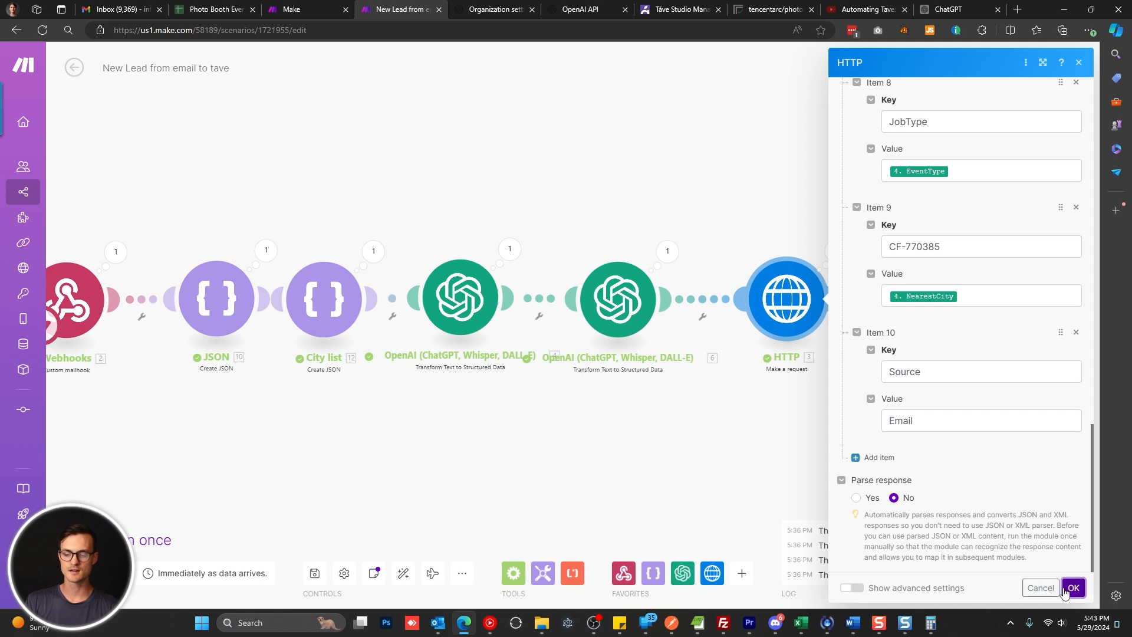
# - Examine Item 10's Source key and its fixed value Email
pyautogui.click(988, 375)
pyautogui.click(981, 421)
pyautogui.doubleClick(981, 421)
pyautogui.click(945, 422)
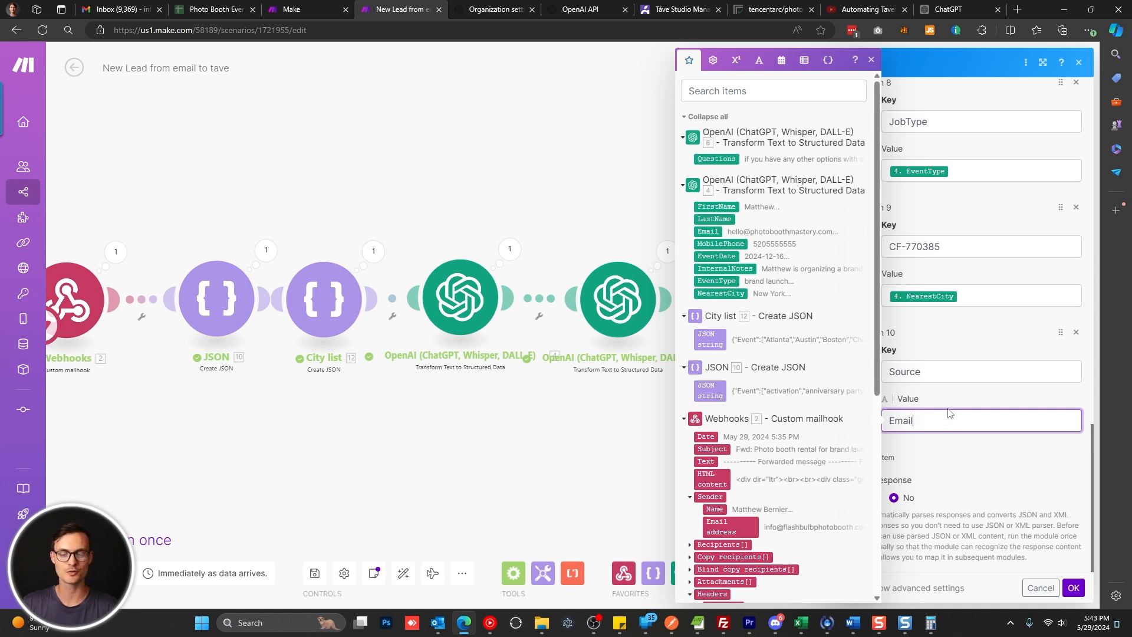
pyautogui.moveTo(949, 422); pyautogui.dragTo(893, 414)
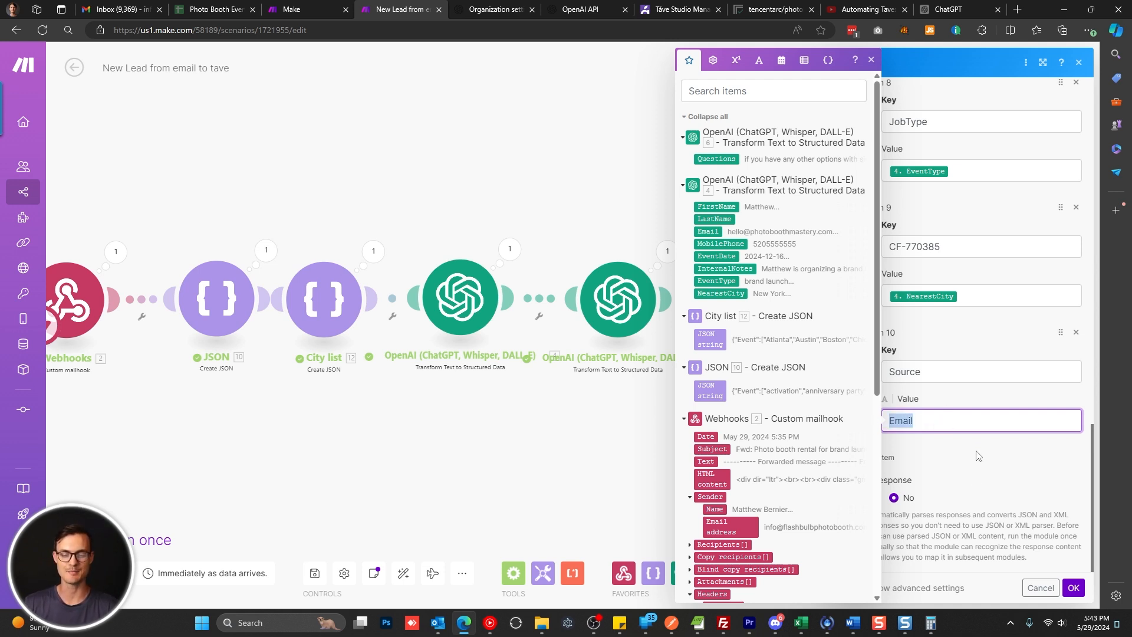
# - Accept the HTTP module's settings and bring the whole scenario into view
pyautogui.click(1073, 587)
pyautogui.scroll(-4, 447, 454)
pyautogui.moveTo(293, 458); pyautogui.dragTo(363, 404)
pyautogui.scroll(3, 400, 380)
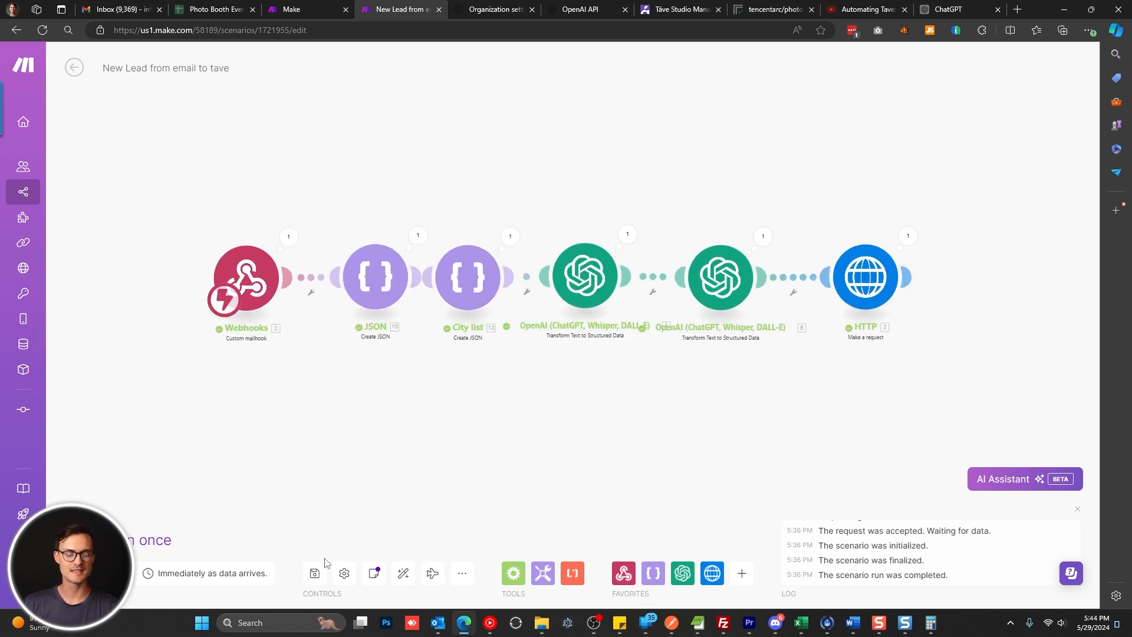